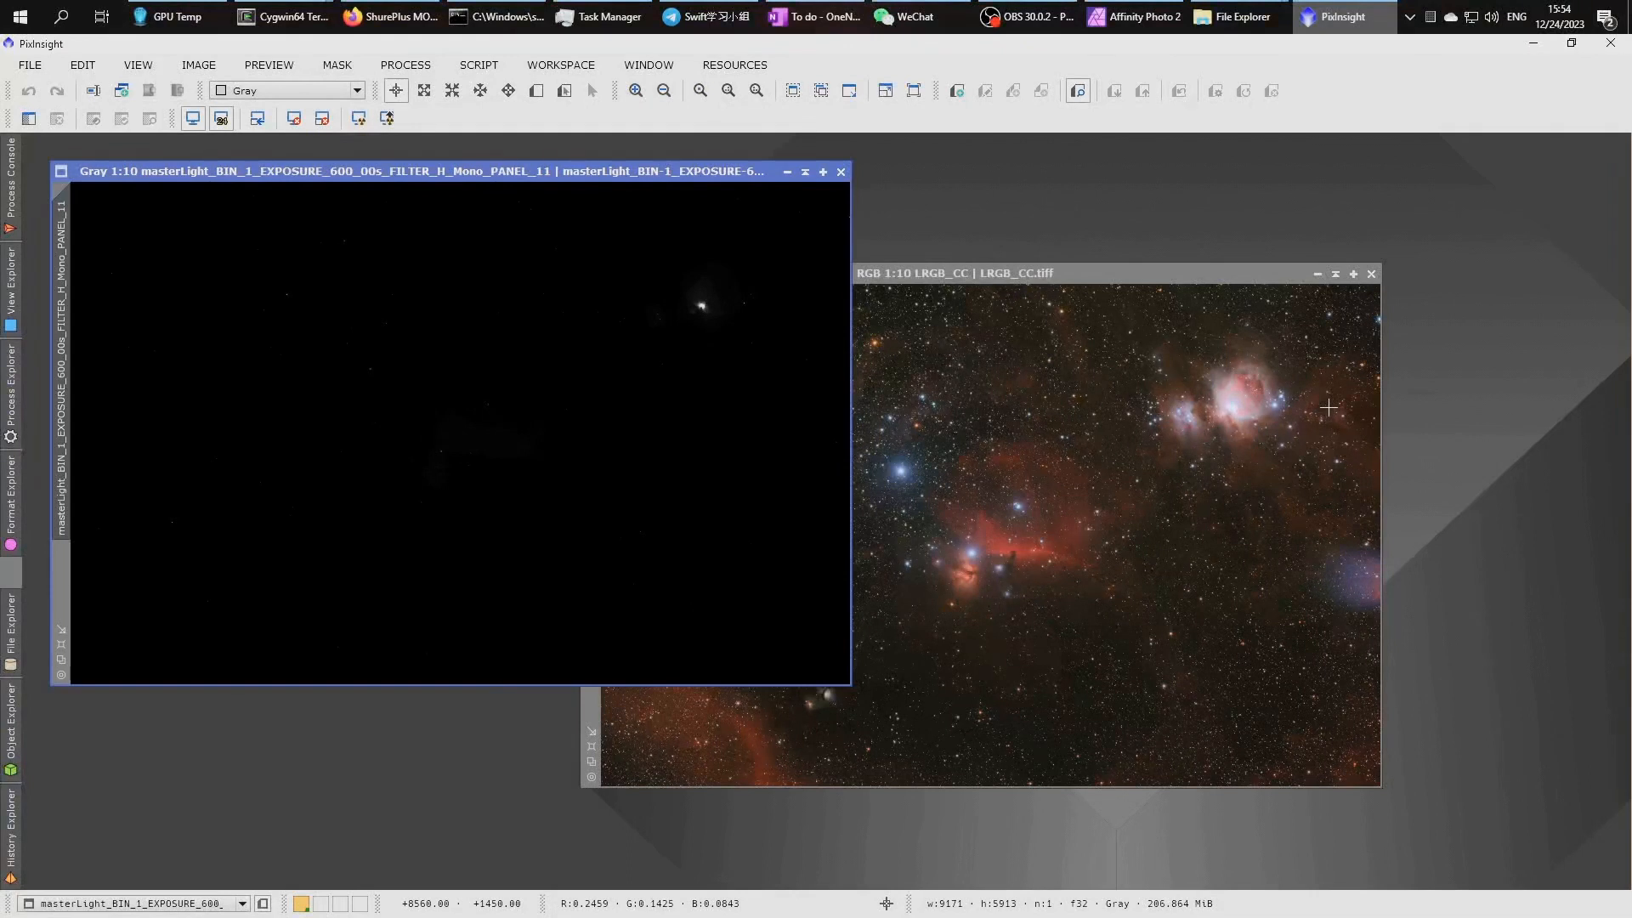
# Bring the LRGB_CC image forward to view it, and show the H master light with an automatic screen stretch
pyautogui.click(1105, 485)
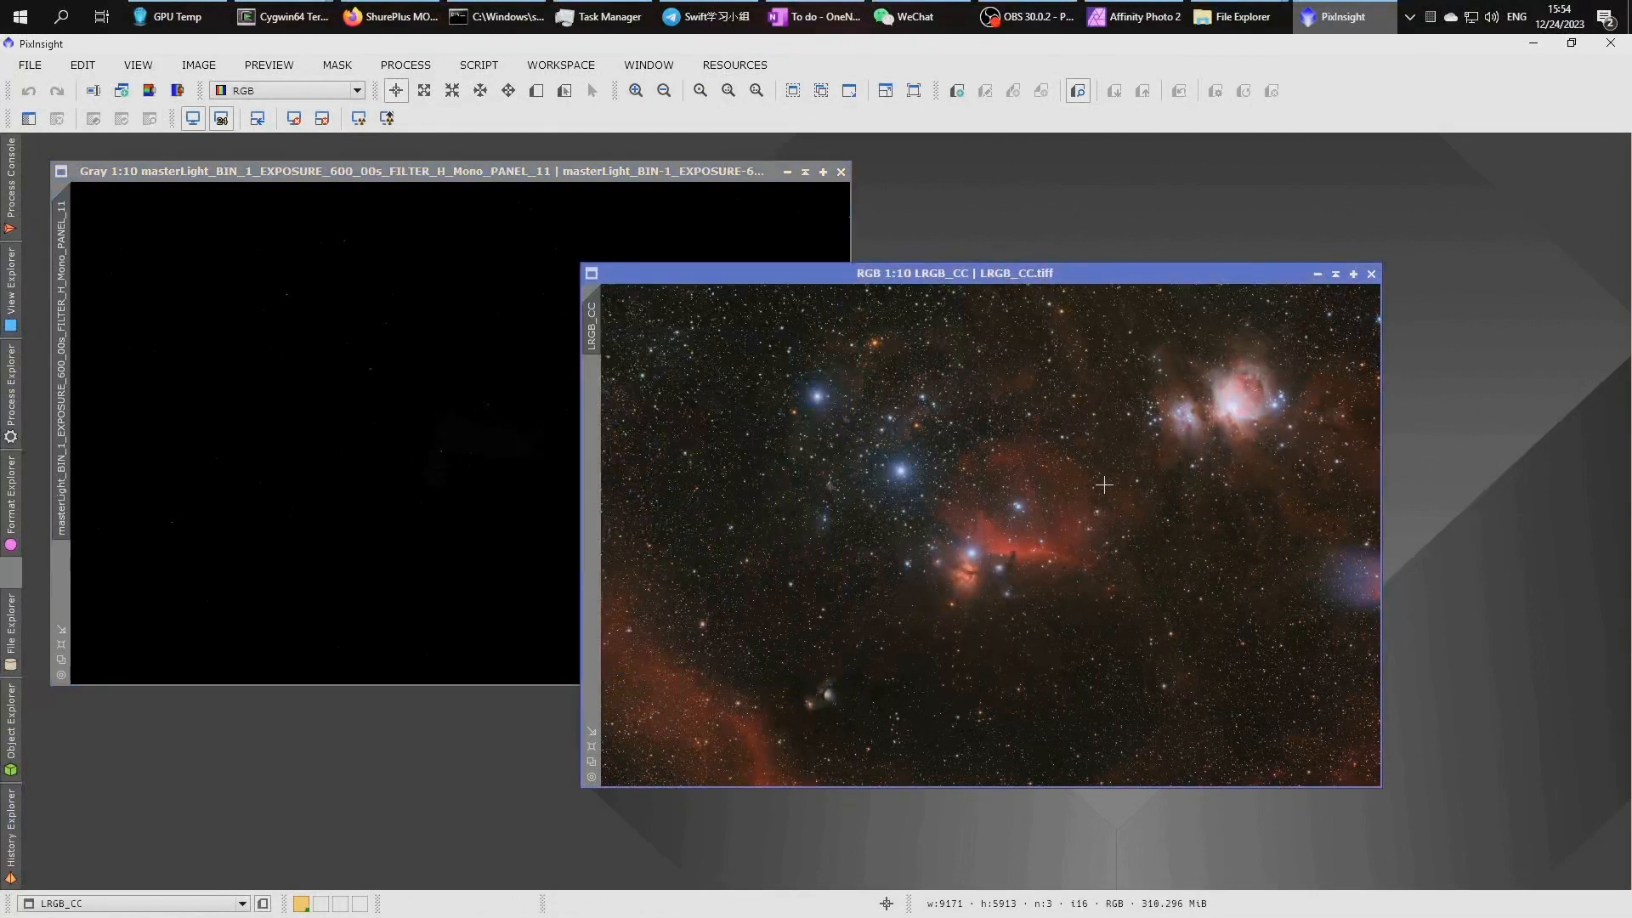
pyautogui.moveTo(1074, 281); pyautogui.dragTo(1057, 251)
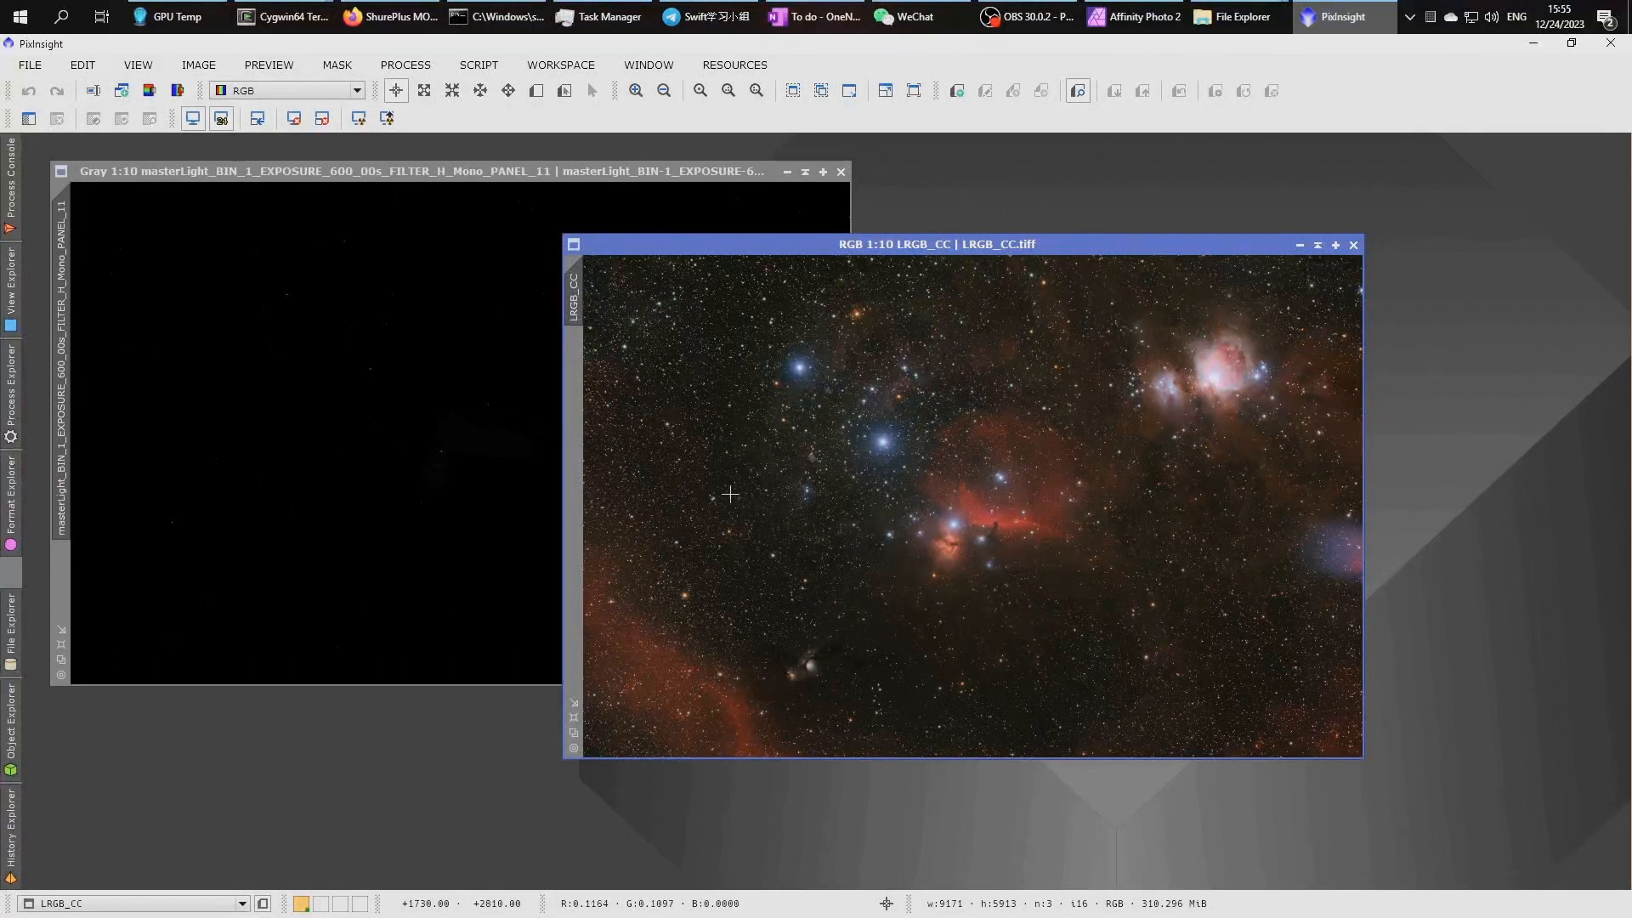
pyautogui.click(276, 522)
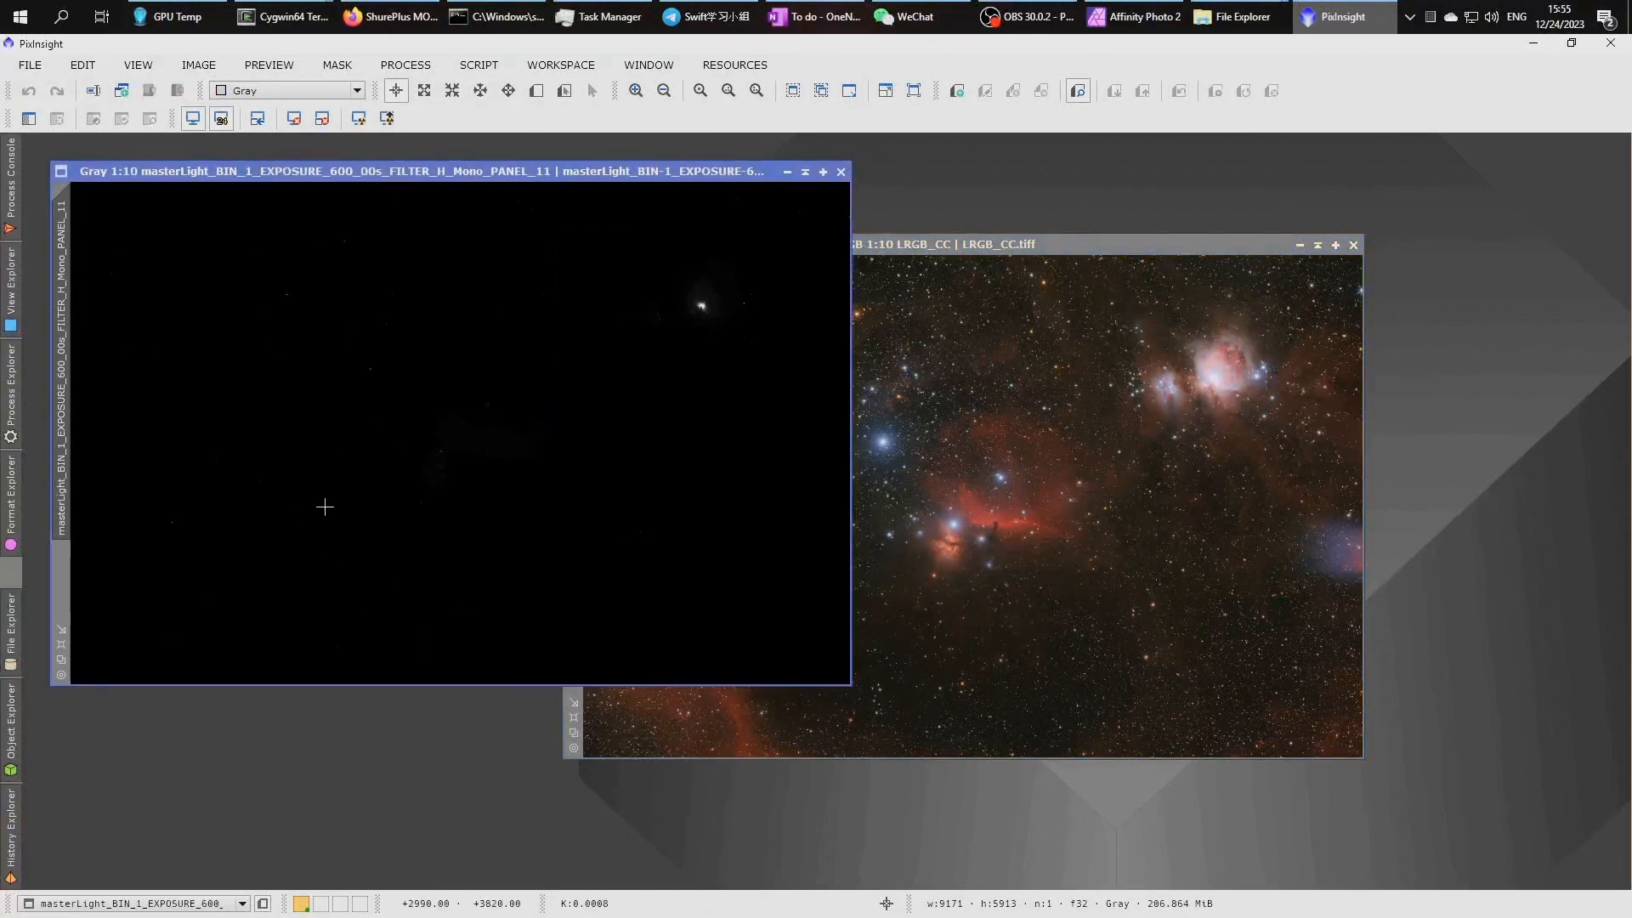
pyautogui.hotkey('ctrl', 'a')
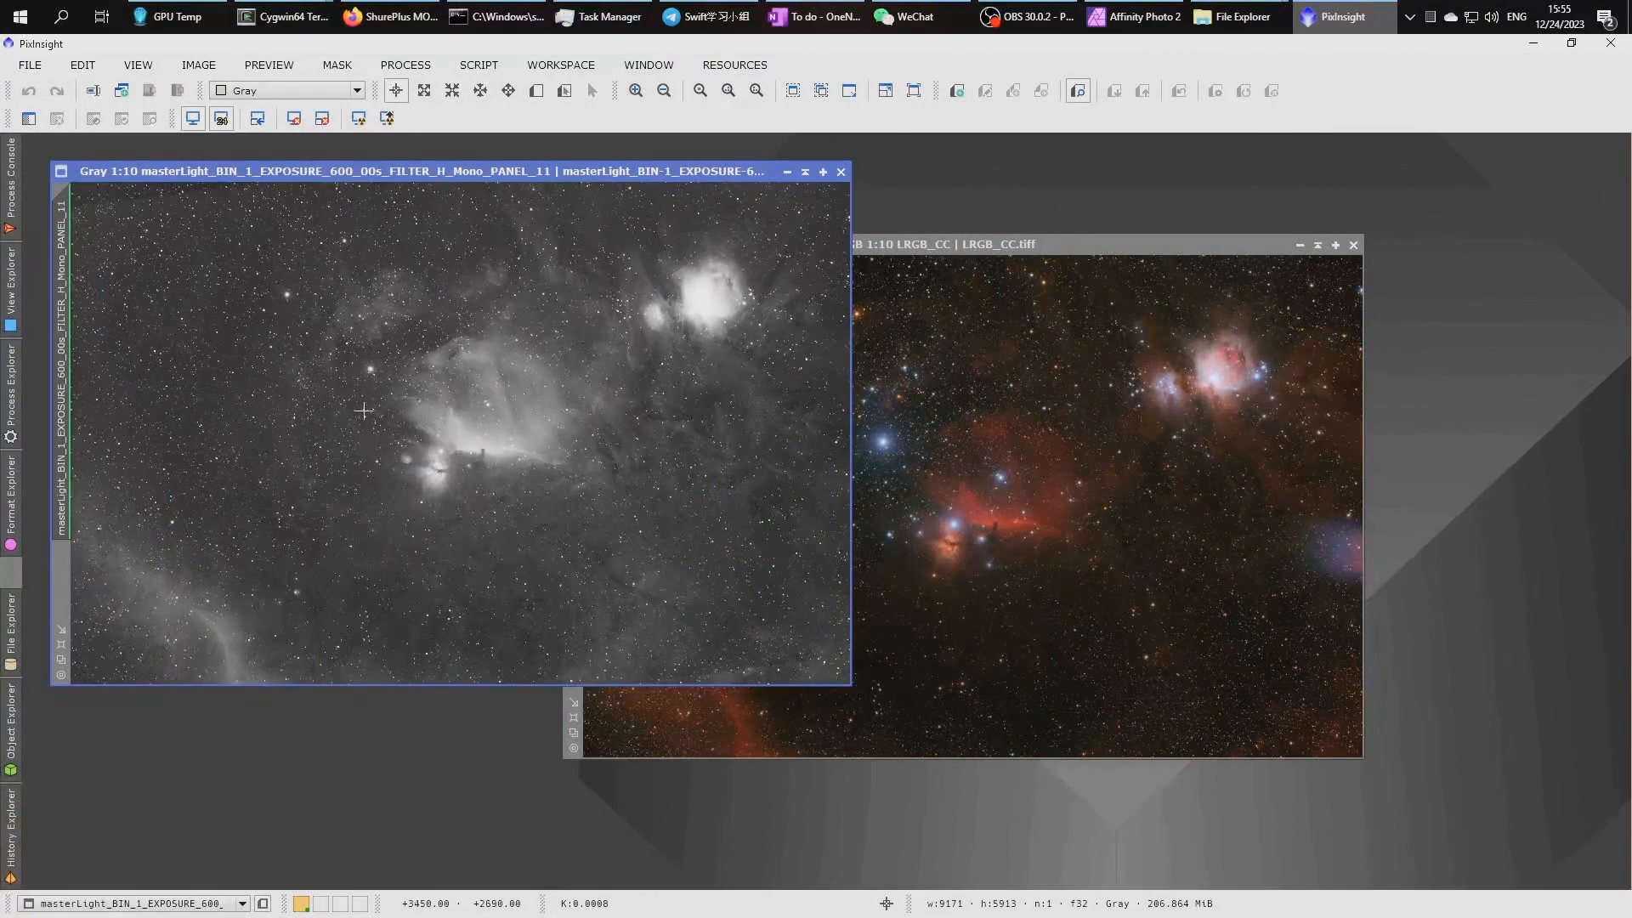
# Save the LRGB_CC image as a new TIFF file named LRGB, keeping the offered TIFF options
pyautogui.click(1196, 418)
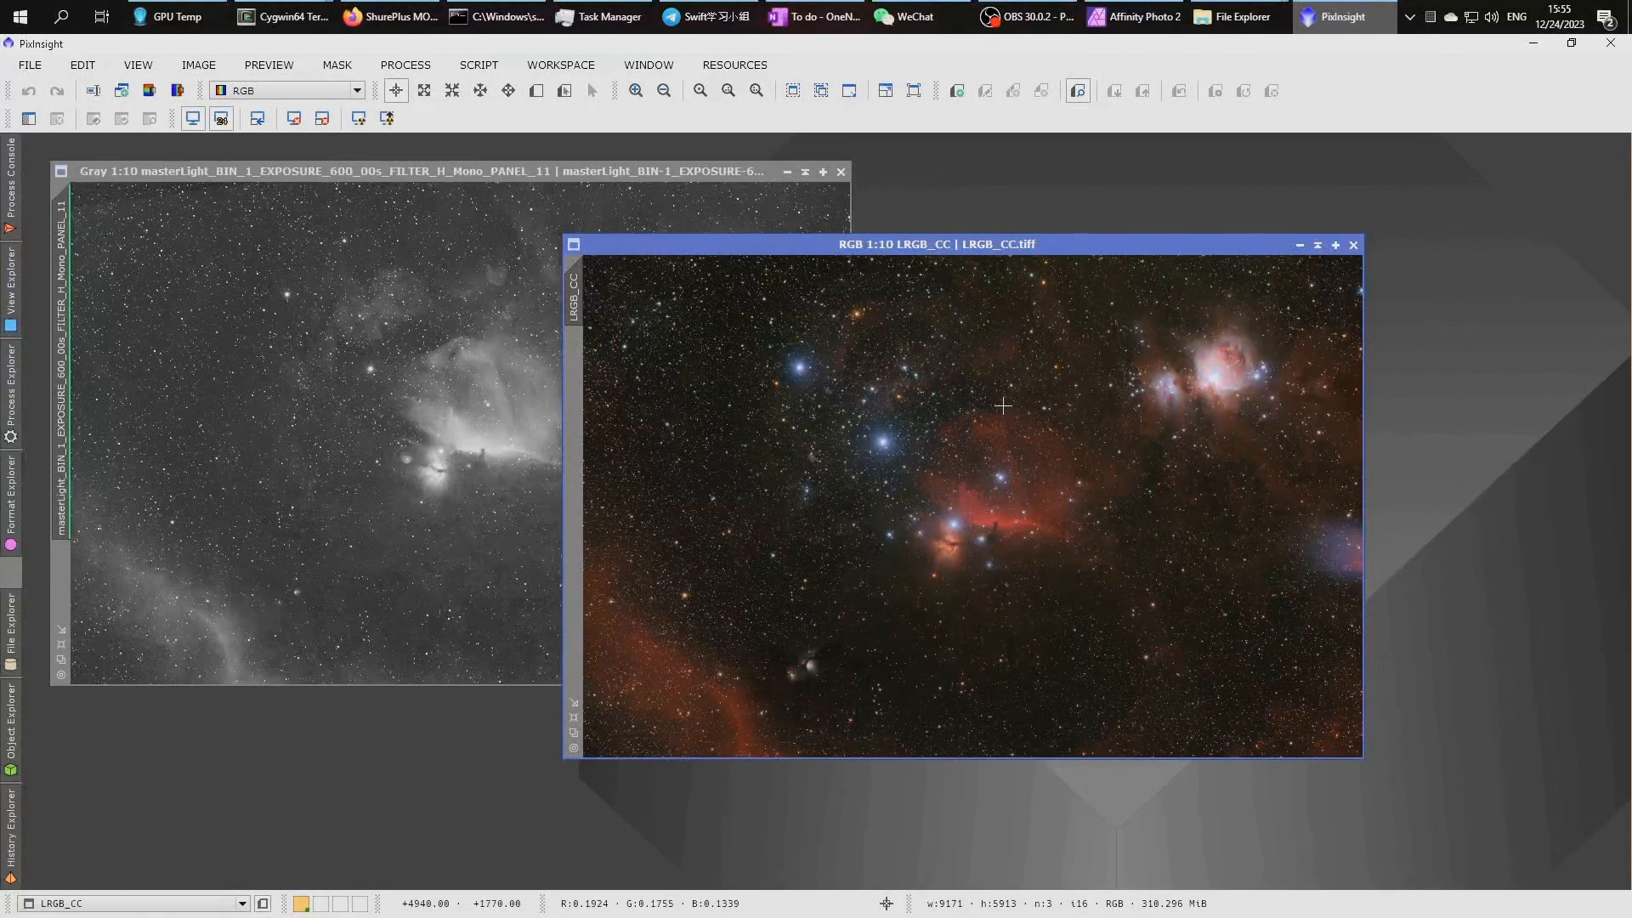
pyautogui.hotkey('ctrl', 'shift', 's')
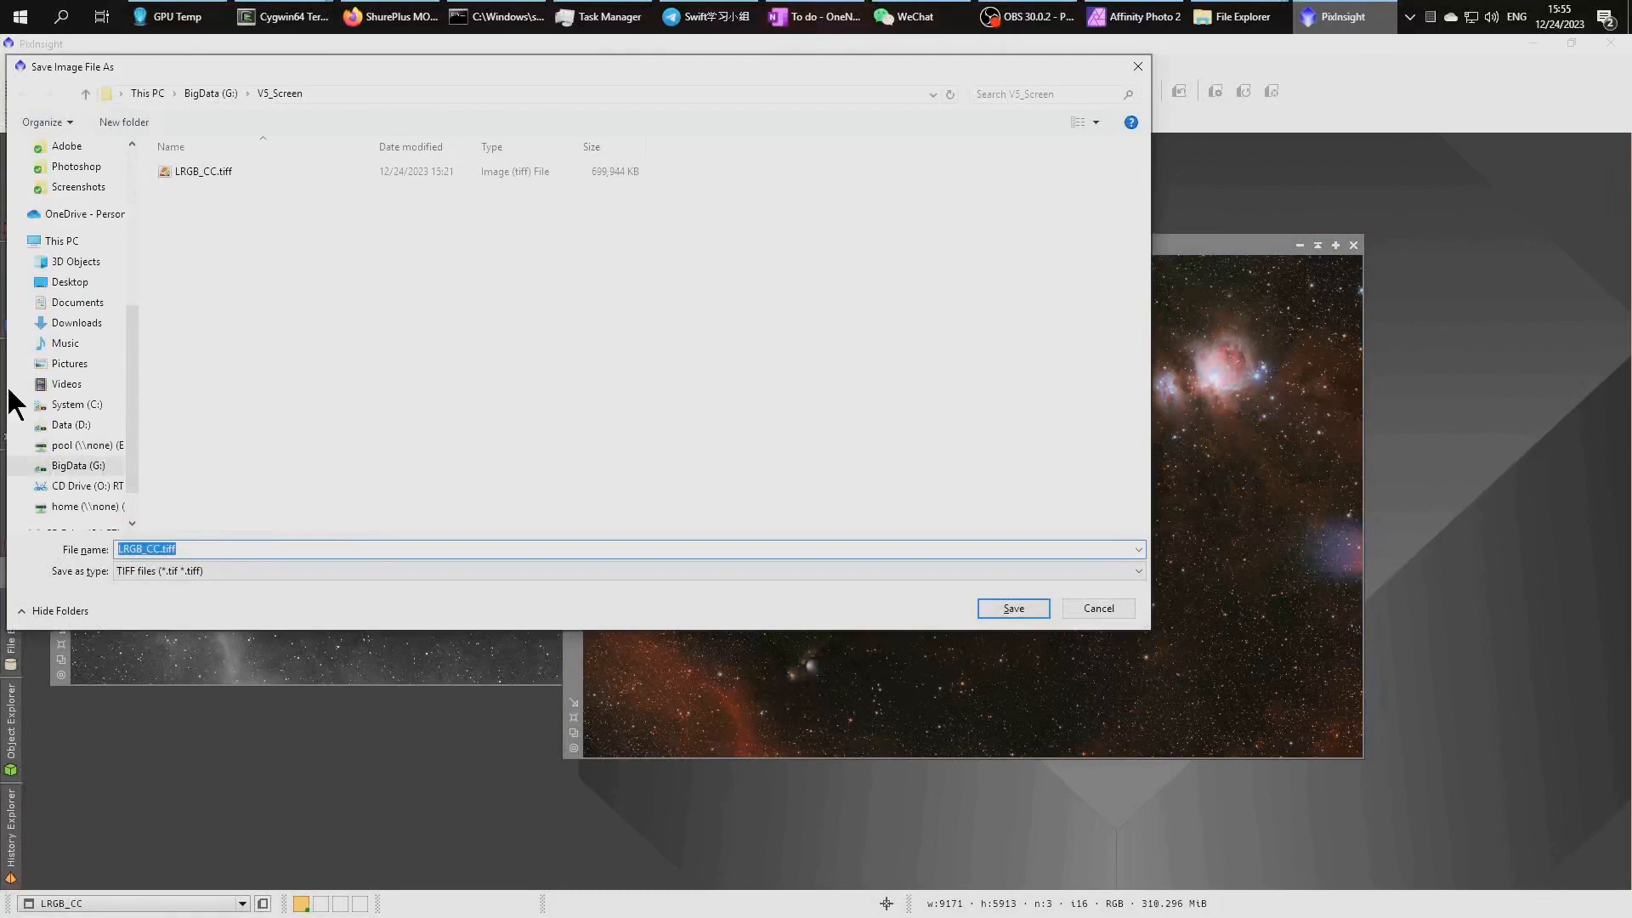
pyautogui.write('LRGB')
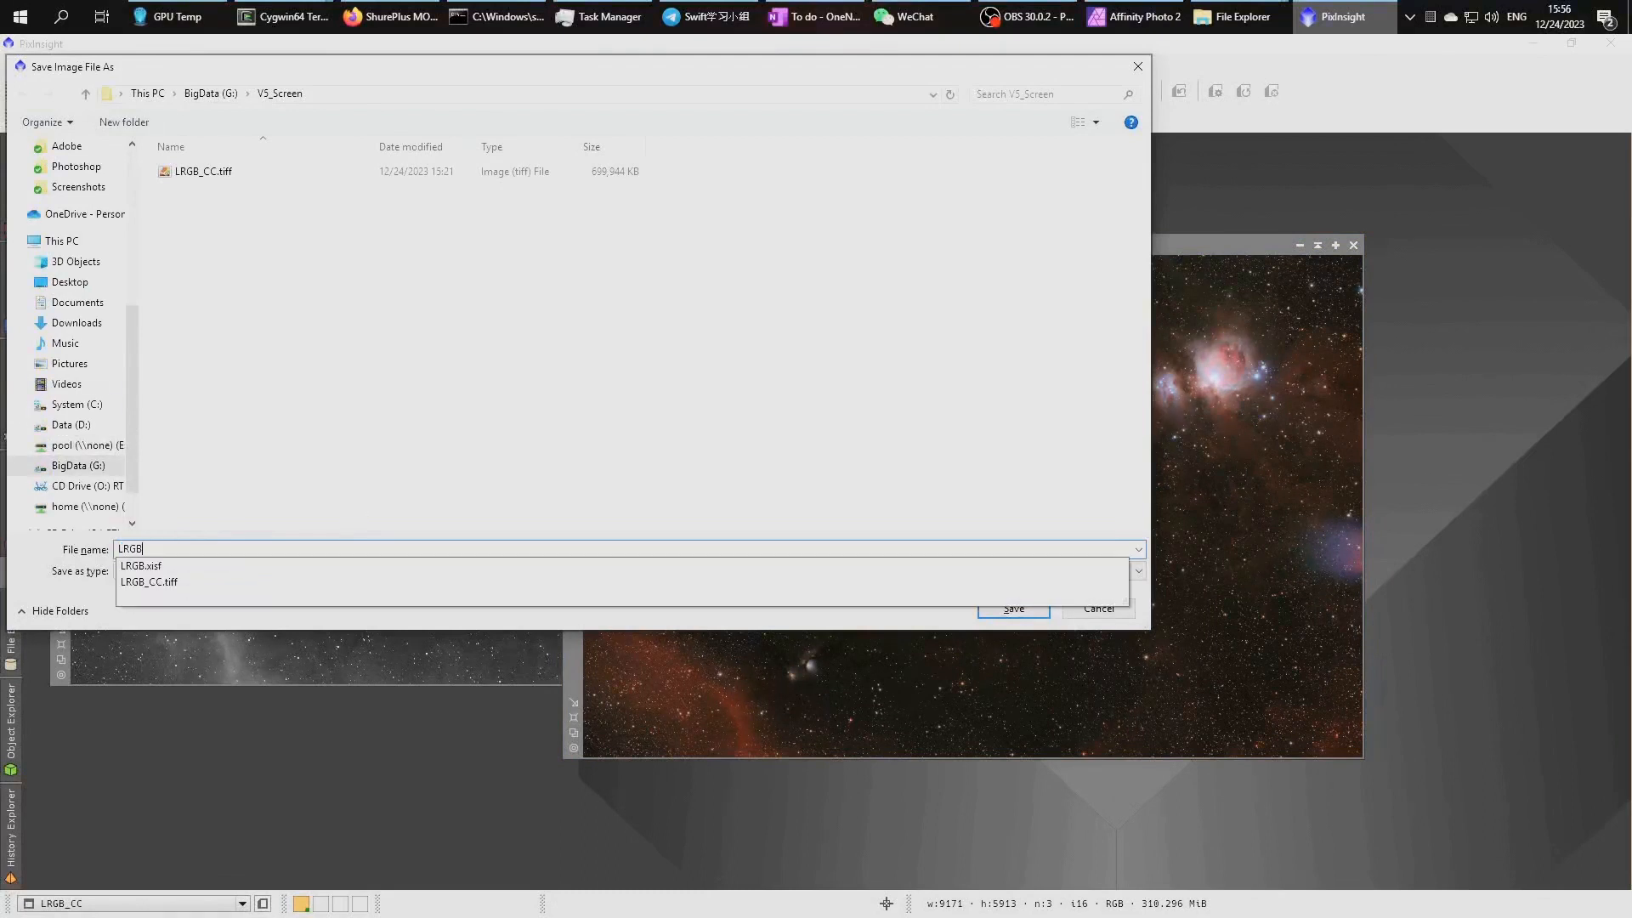
pyautogui.press('Return')
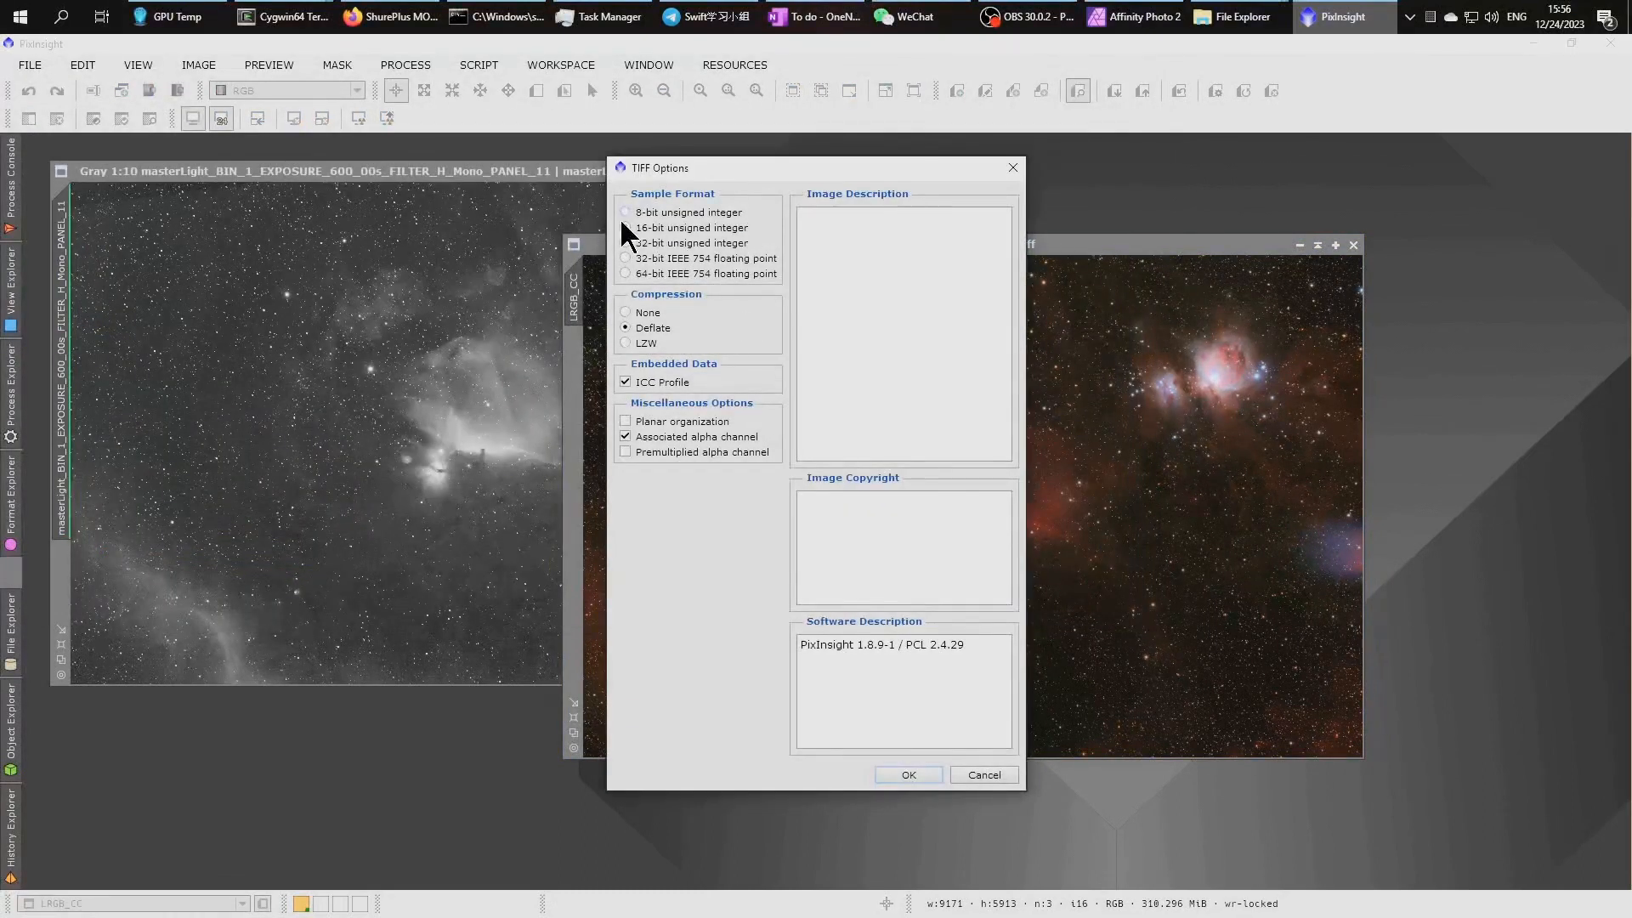
pyautogui.click(909, 774)
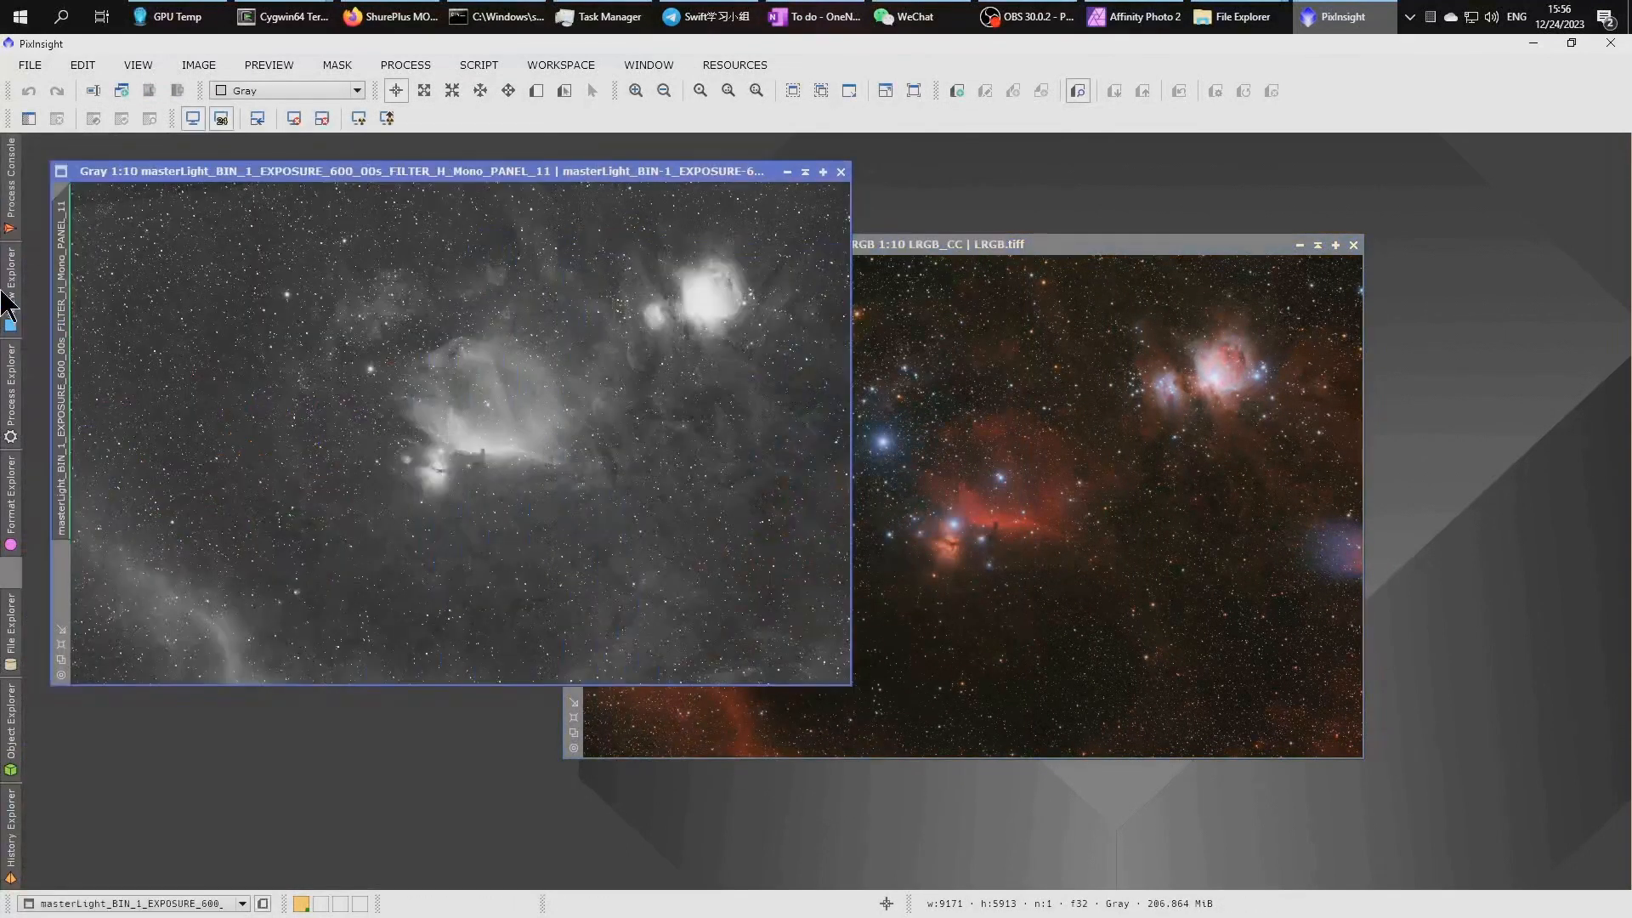
# Open ArcsinhStretch for the H master light, remove its screen stretch, and estimate the black point with the real-time preview
pyautogui.moveTo(11, 392)
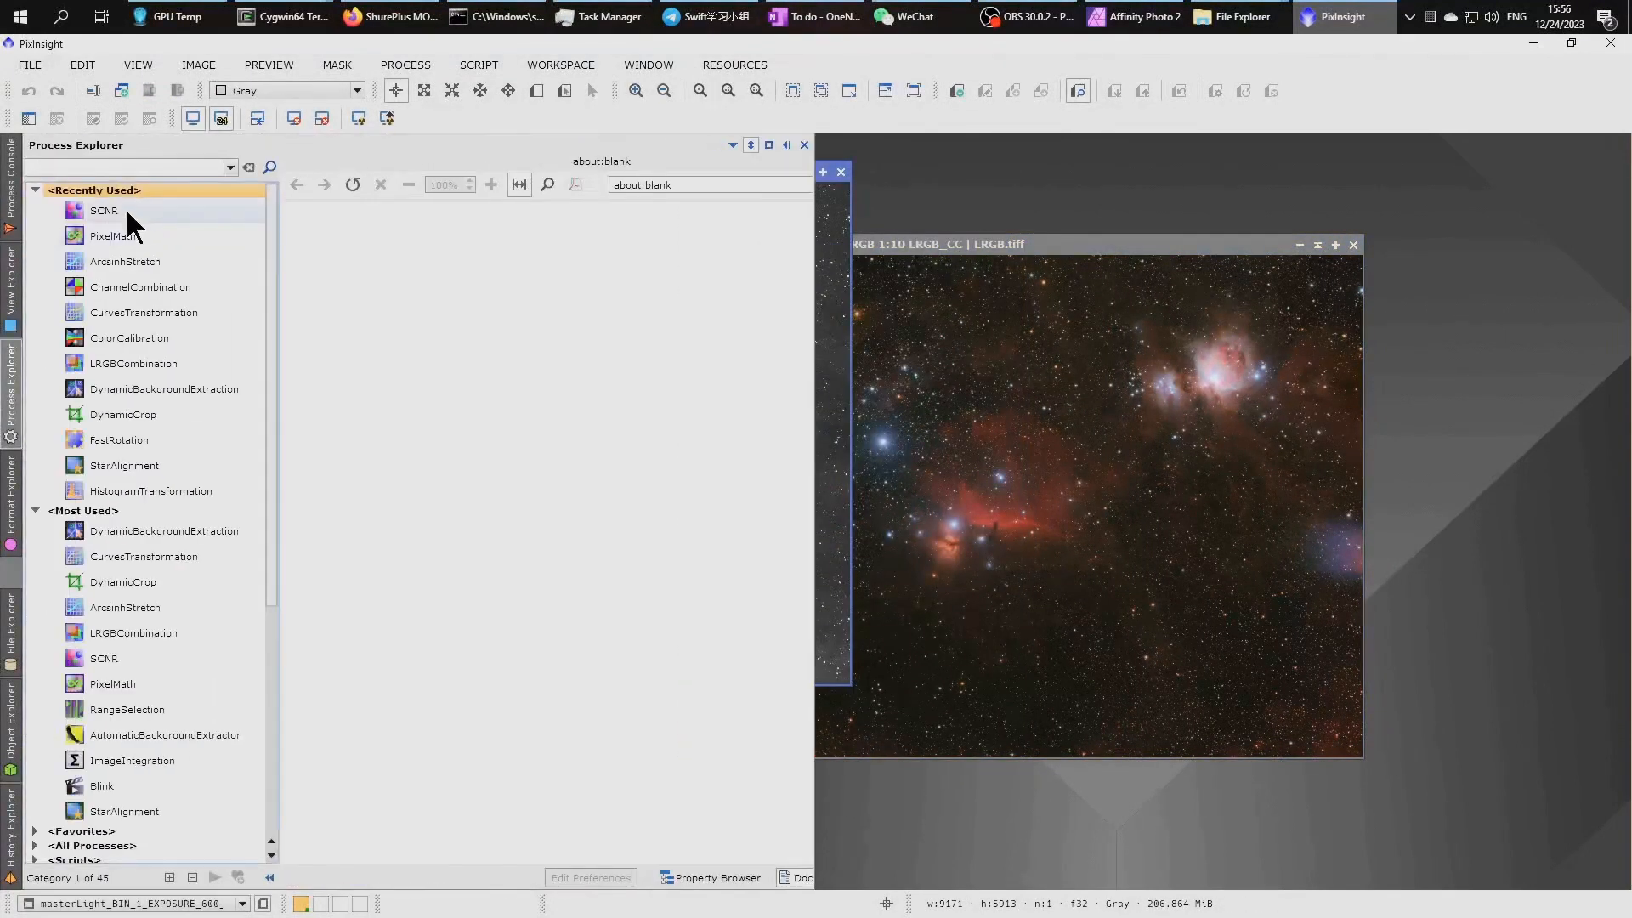
pyautogui.doubleClick(126, 260)
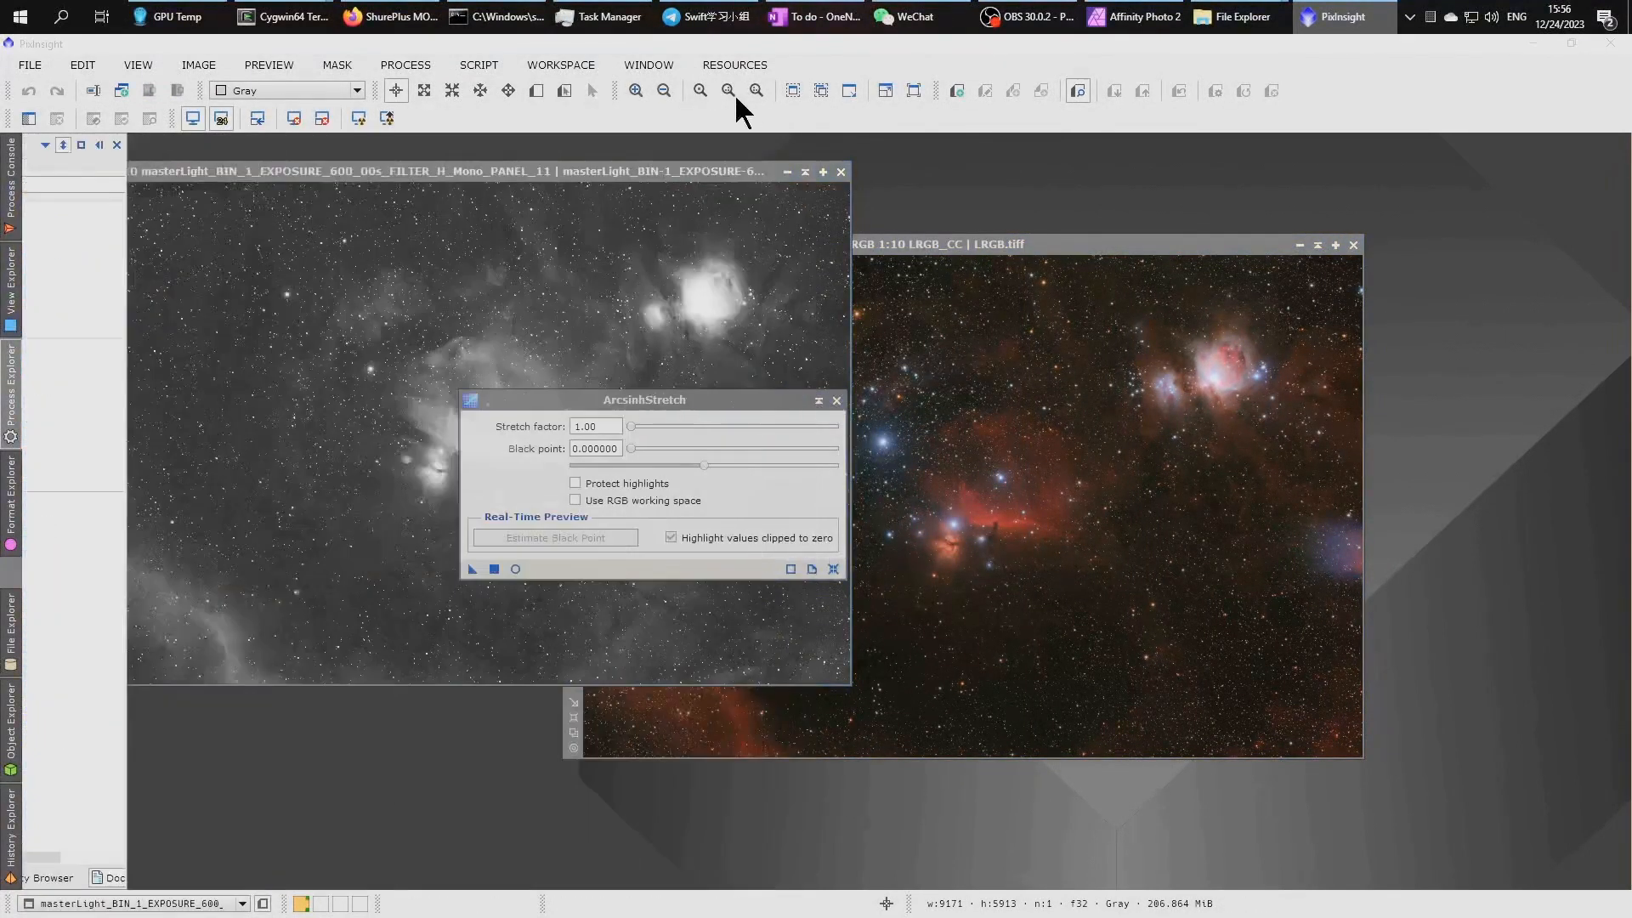
pyautogui.click(321, 118)
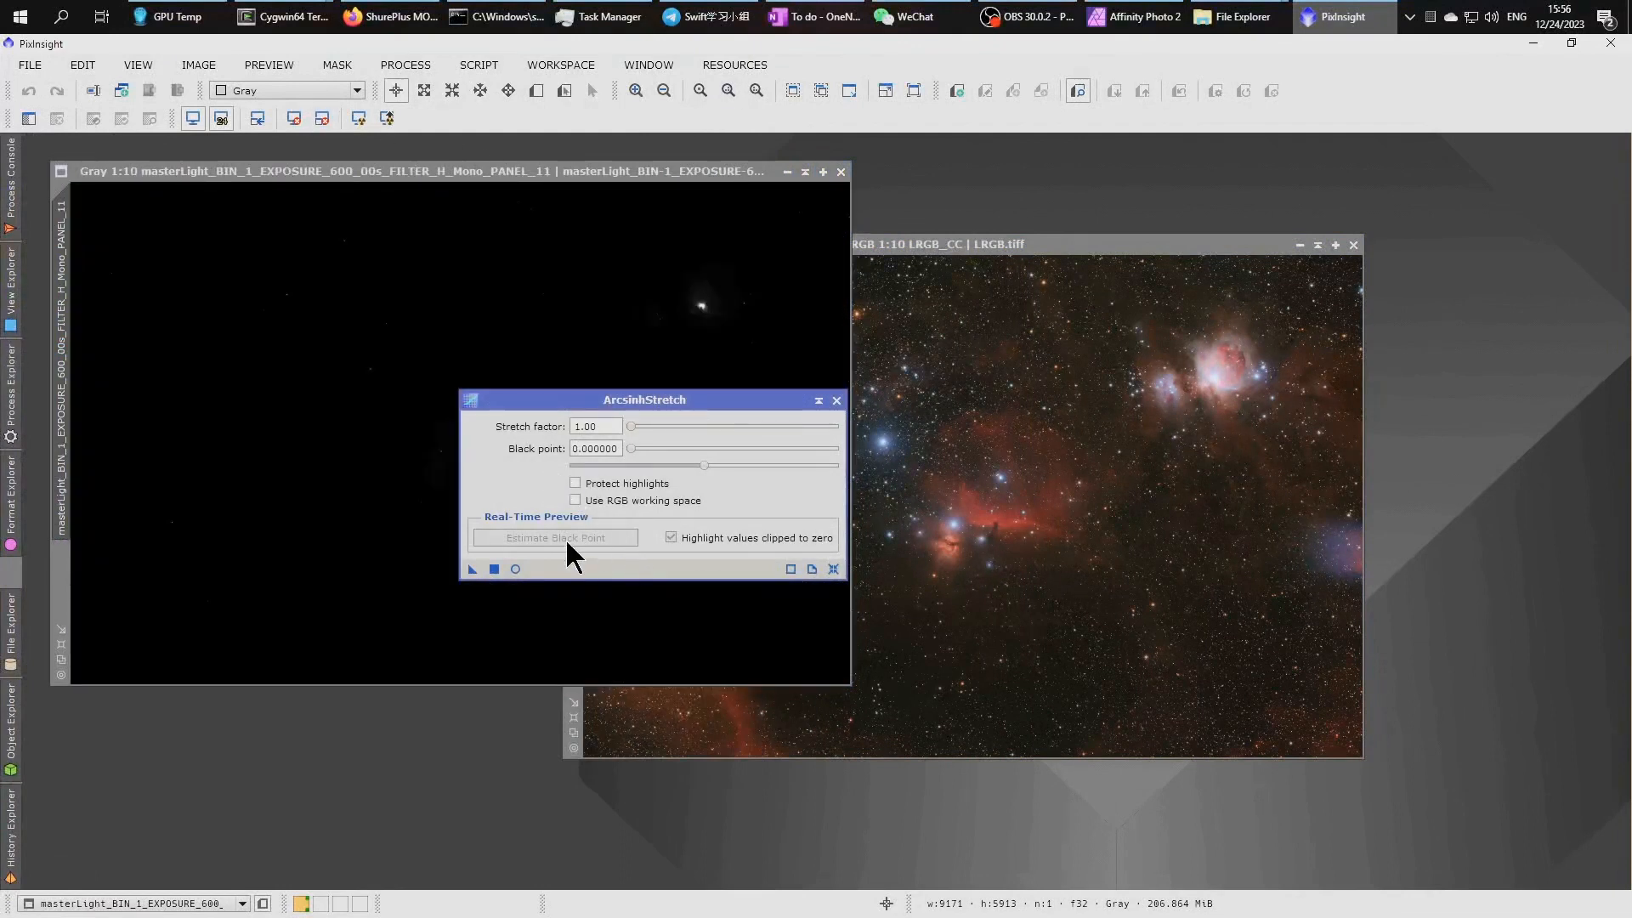
pyautogui.click(516, 569)
pyautogui.click(610, 536)
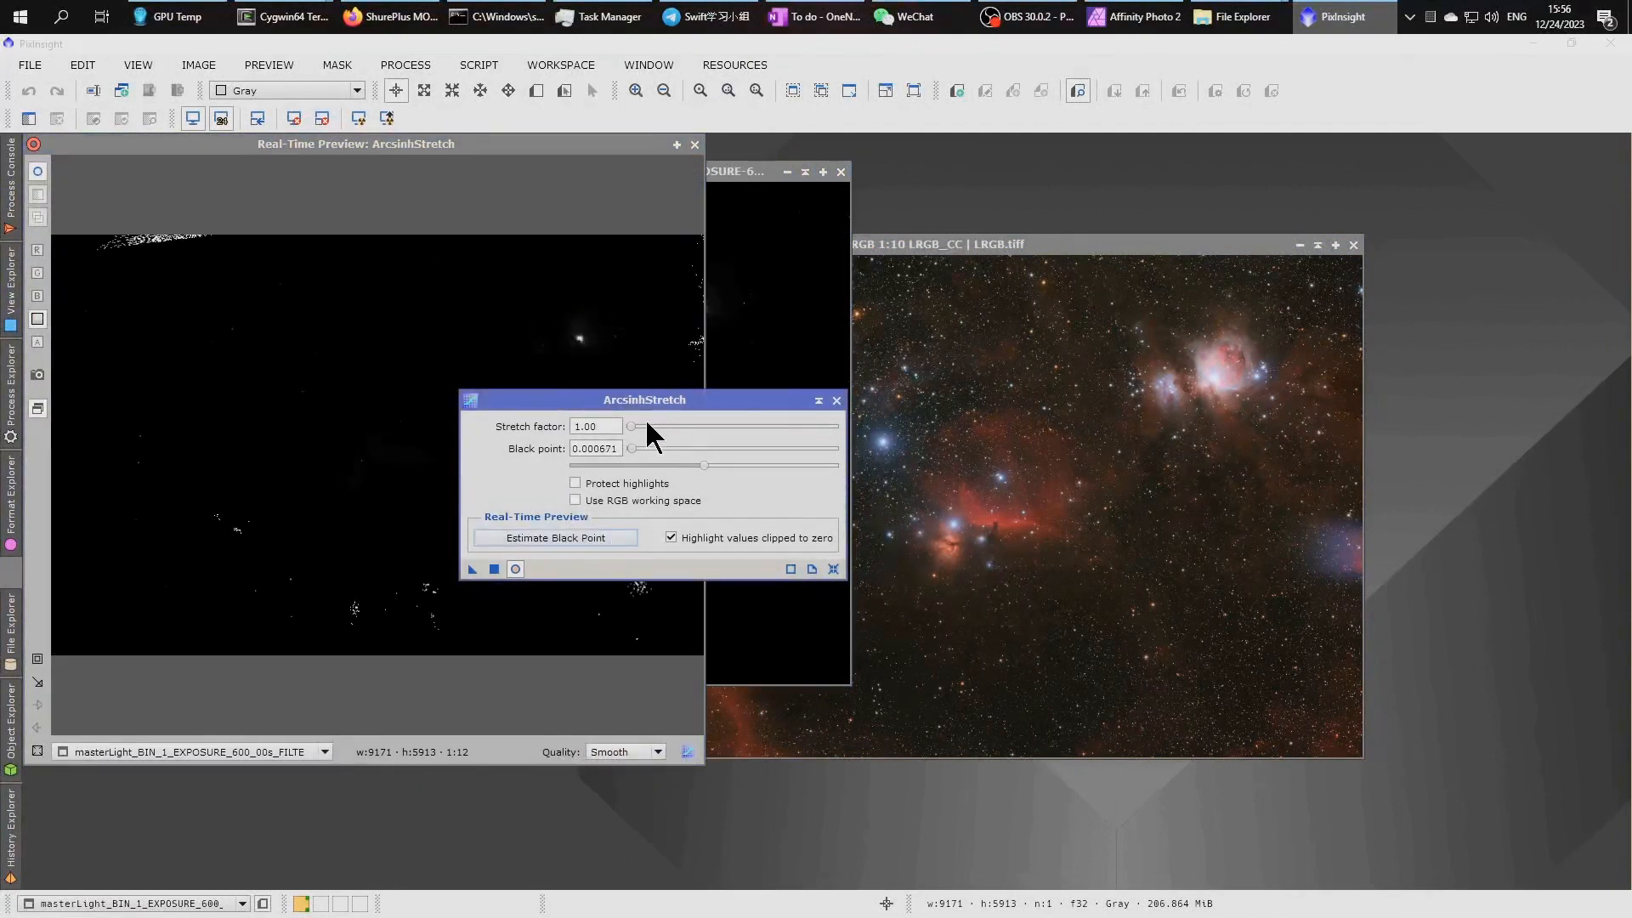
# Apply ArcsinhStretch to the H master light with a stretch factor of 1000, and close the process and its preview
pyautogui.moveTo(630, 425); pyautogui.dragTo(929, 424)
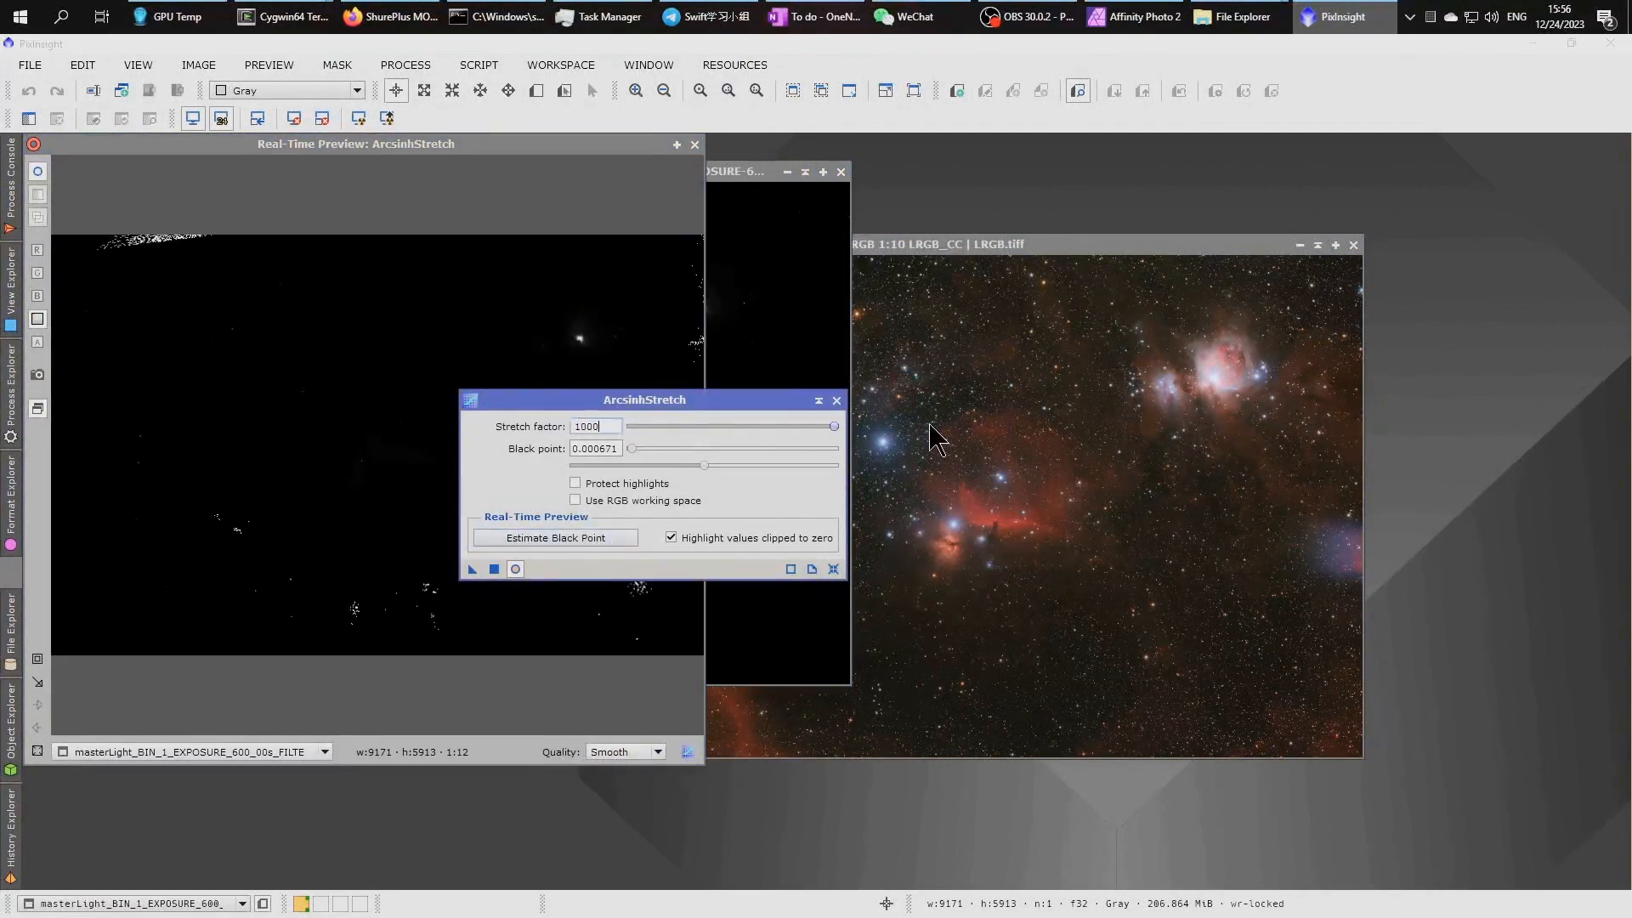
pyautogui.click(493, 568)
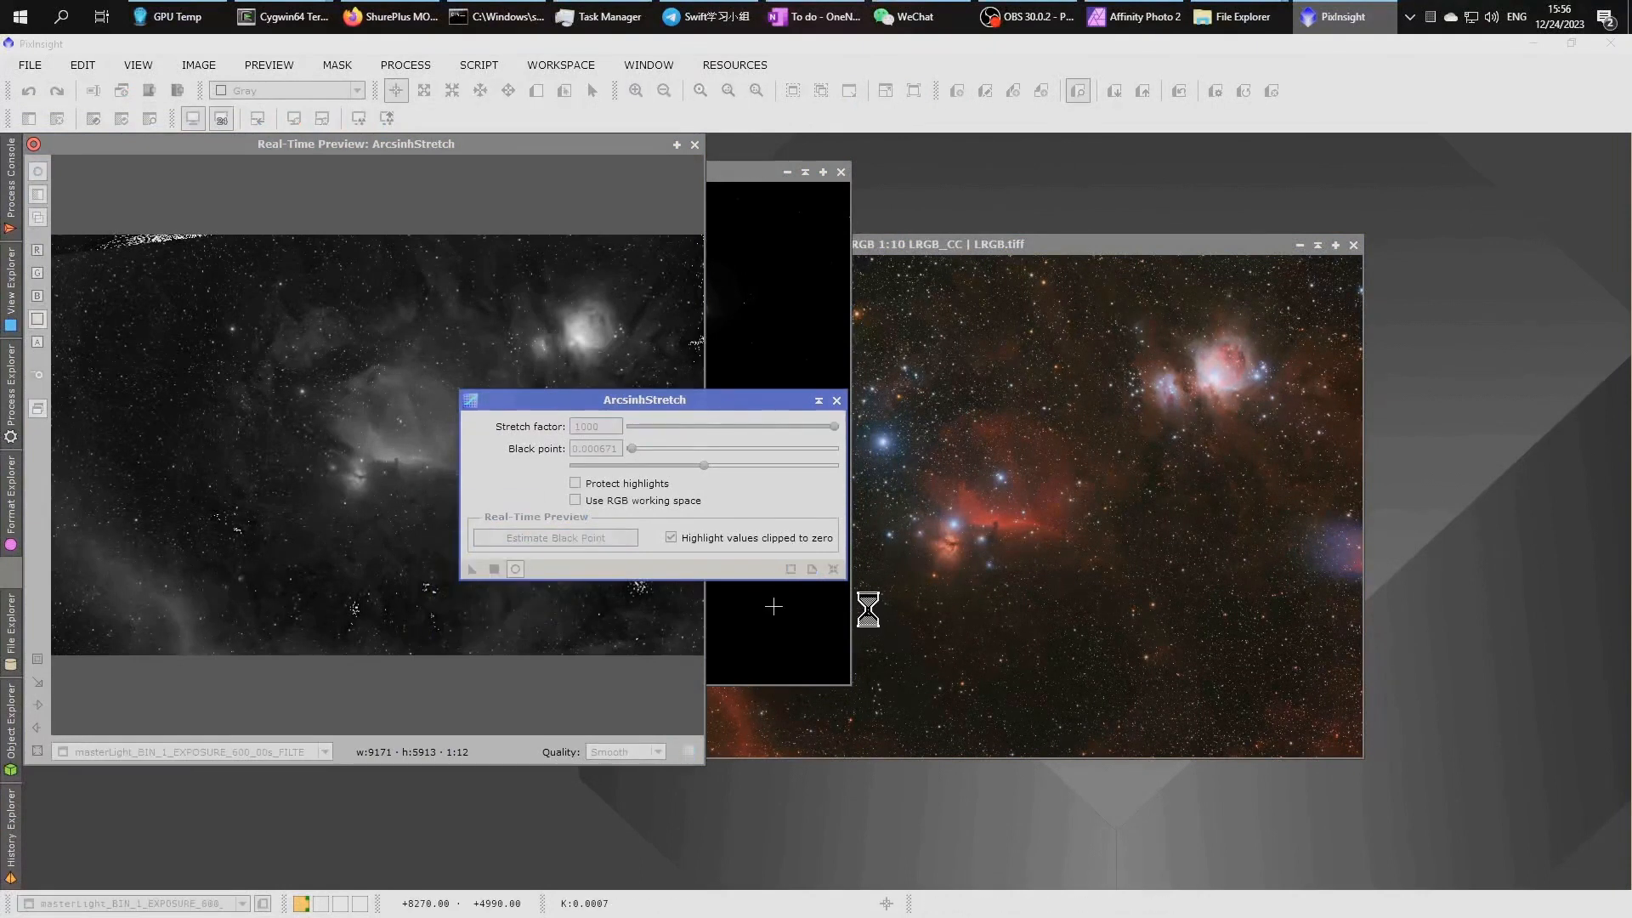
pyautogui.click(837, 401)
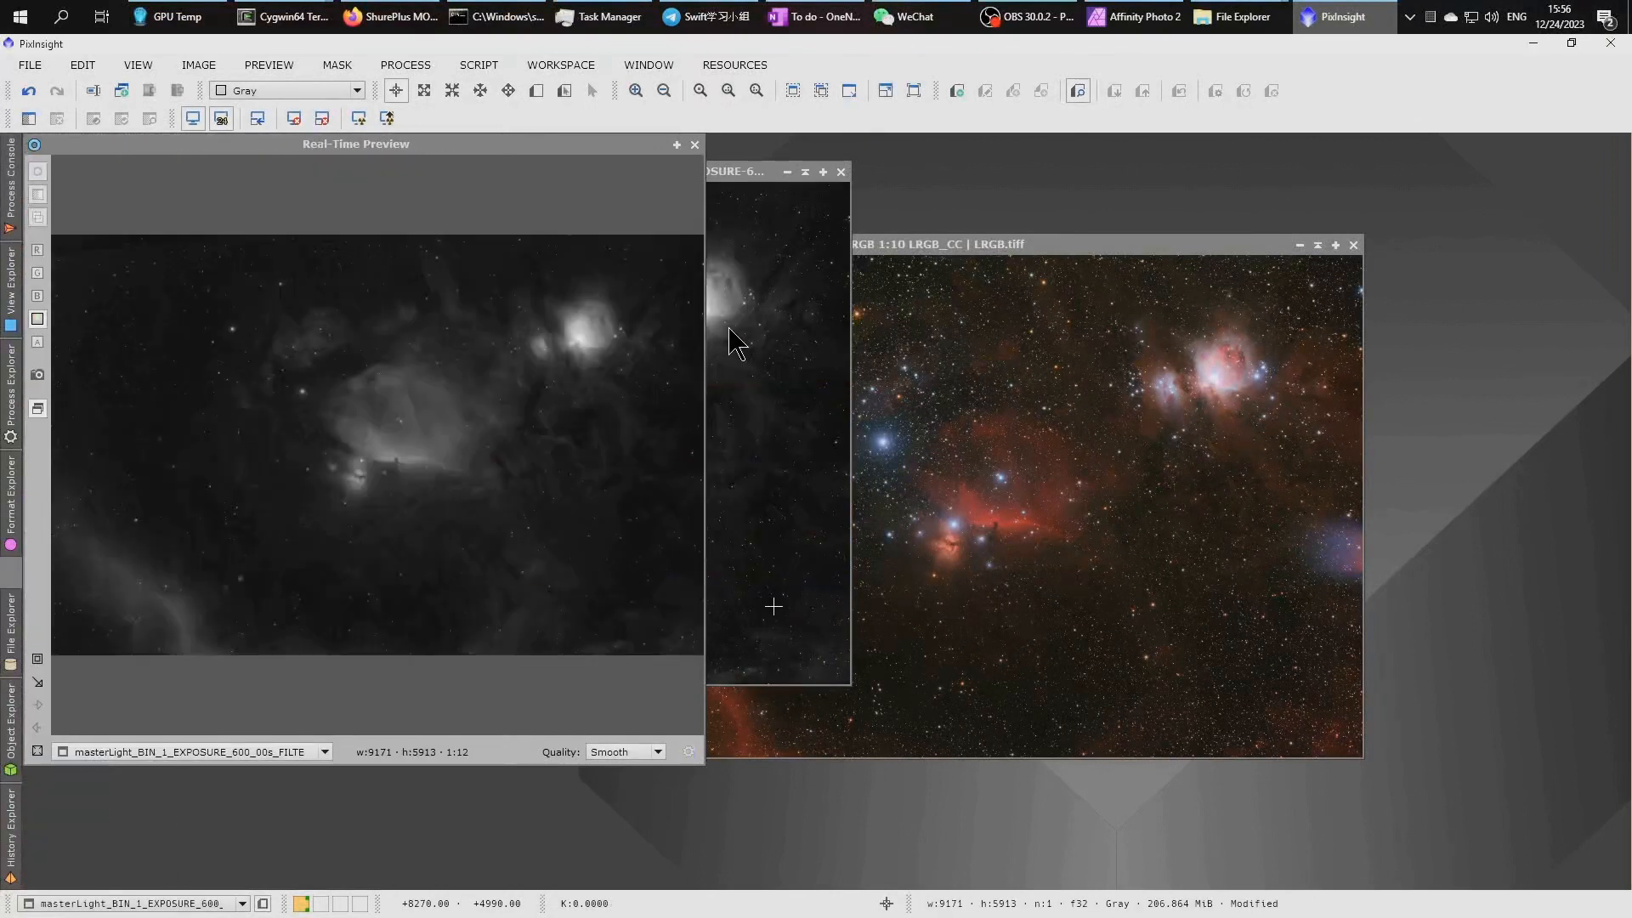
pyautogui.click(694, 144)
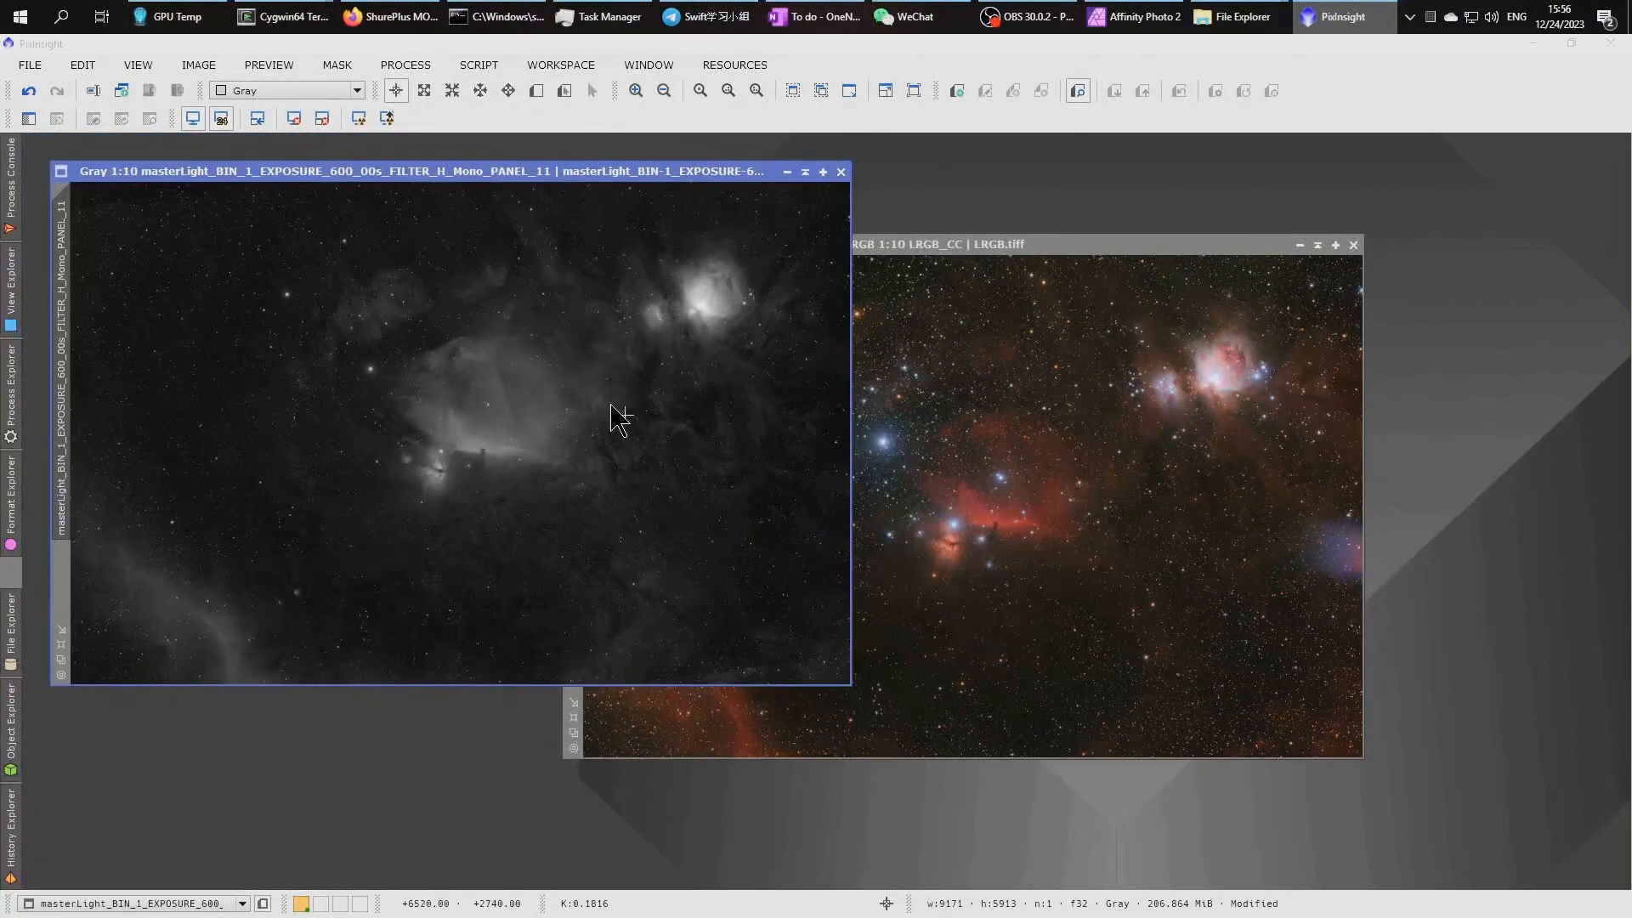
# Save the stretched H image as an uncompressed 16-bit TIFF file named H
pyautogui.hotkey('ctrl', 'shift', 's')
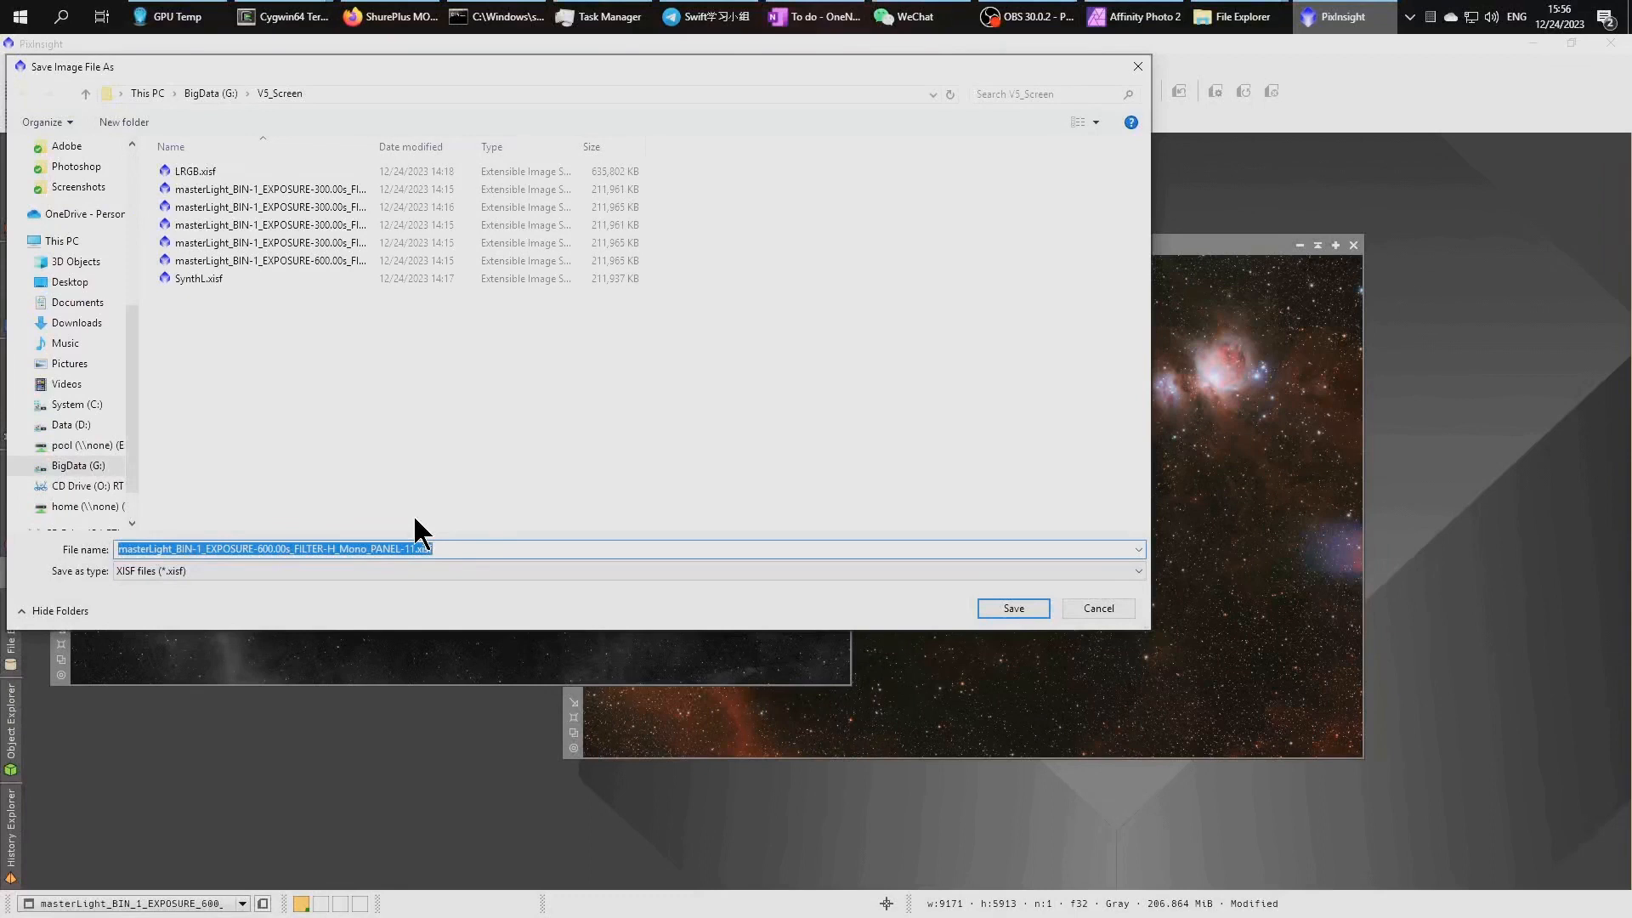
pyautogui.write('Ha')
pyautogui.press('Tab')
pyautogui.press('t')
pyautogui.press('Return')
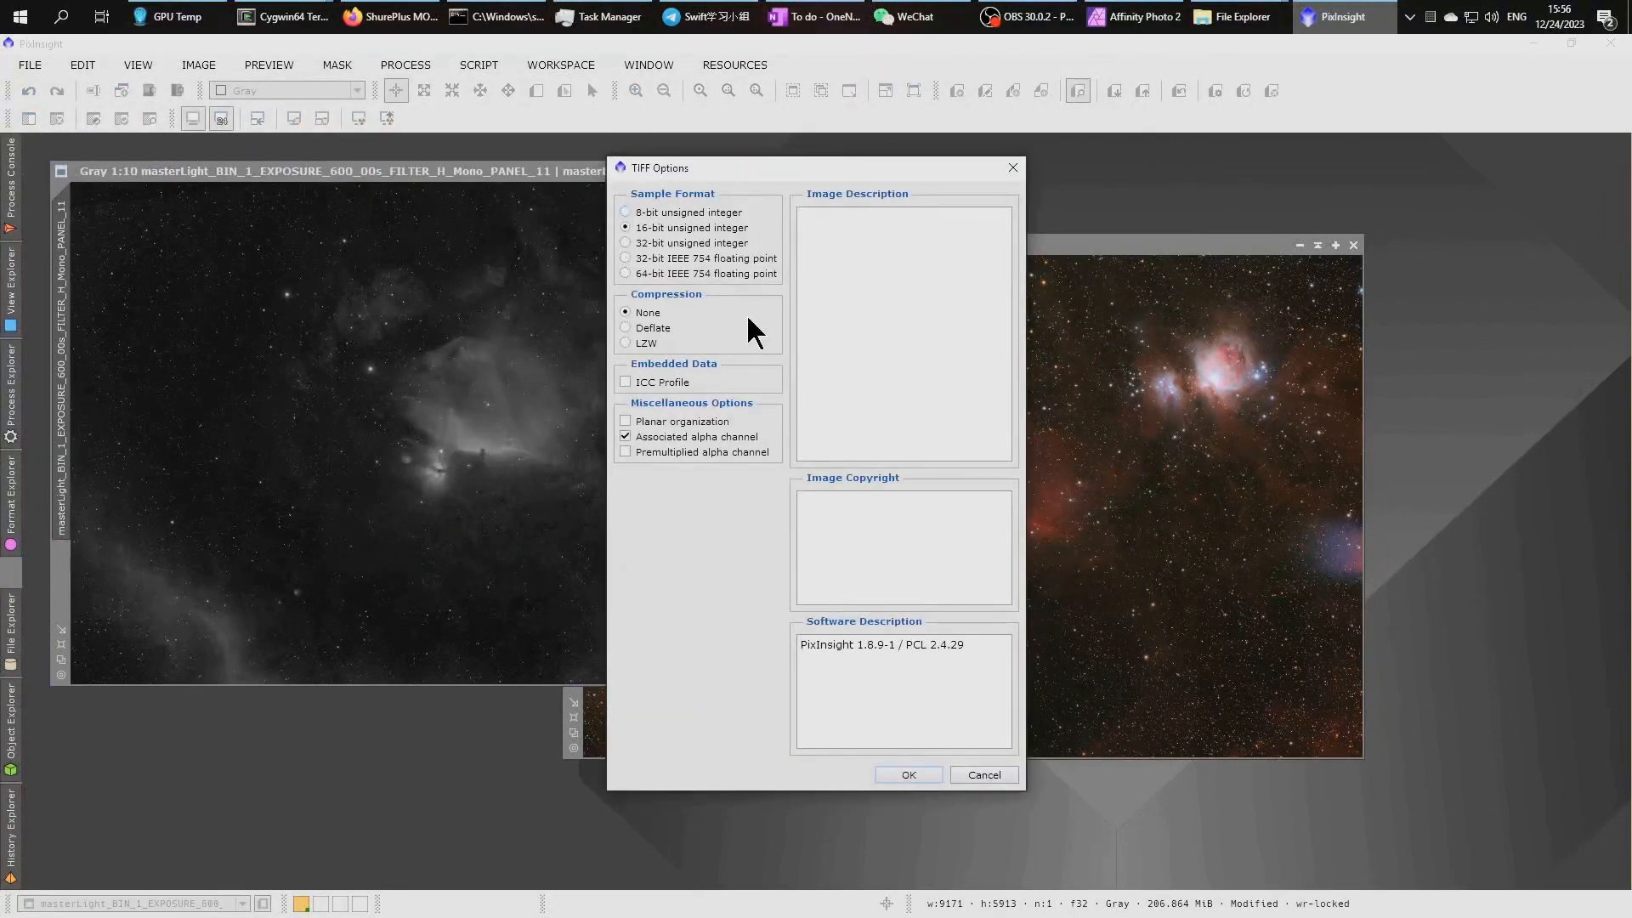
pyautogui.click(918, 776)
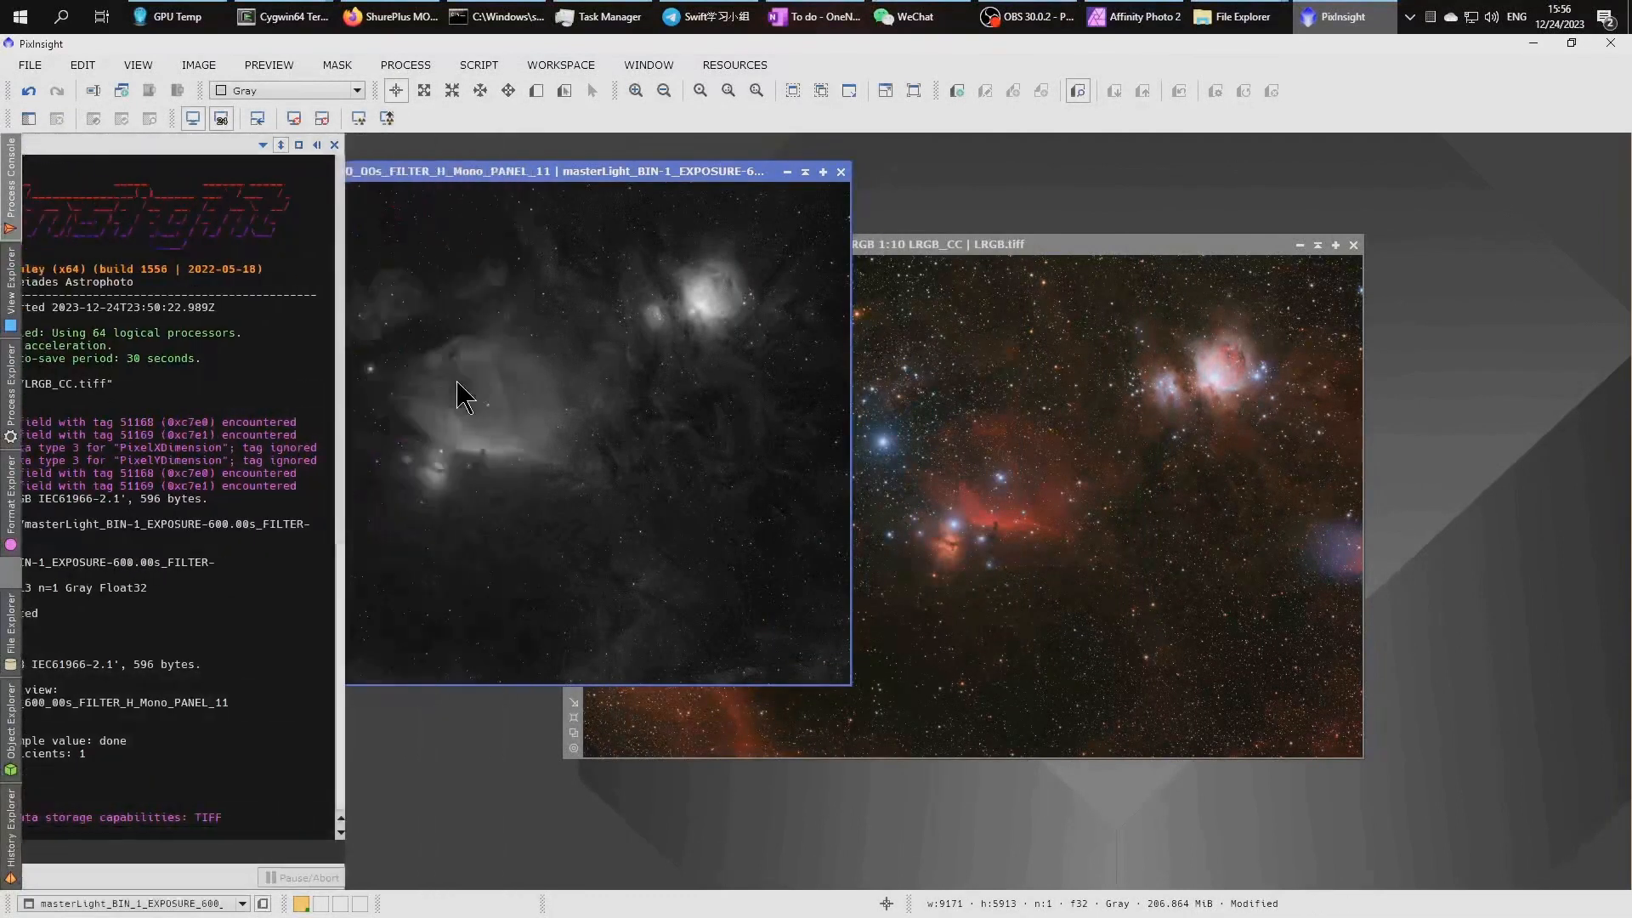
# Switch to File Explorer and open H.tif and LRGB.tiff from the V5_Screen folder in Affinity Photo
pyautogui.hotkey('alt', 'Tab')
pyautogui.hotkey('alt', 'Tab')
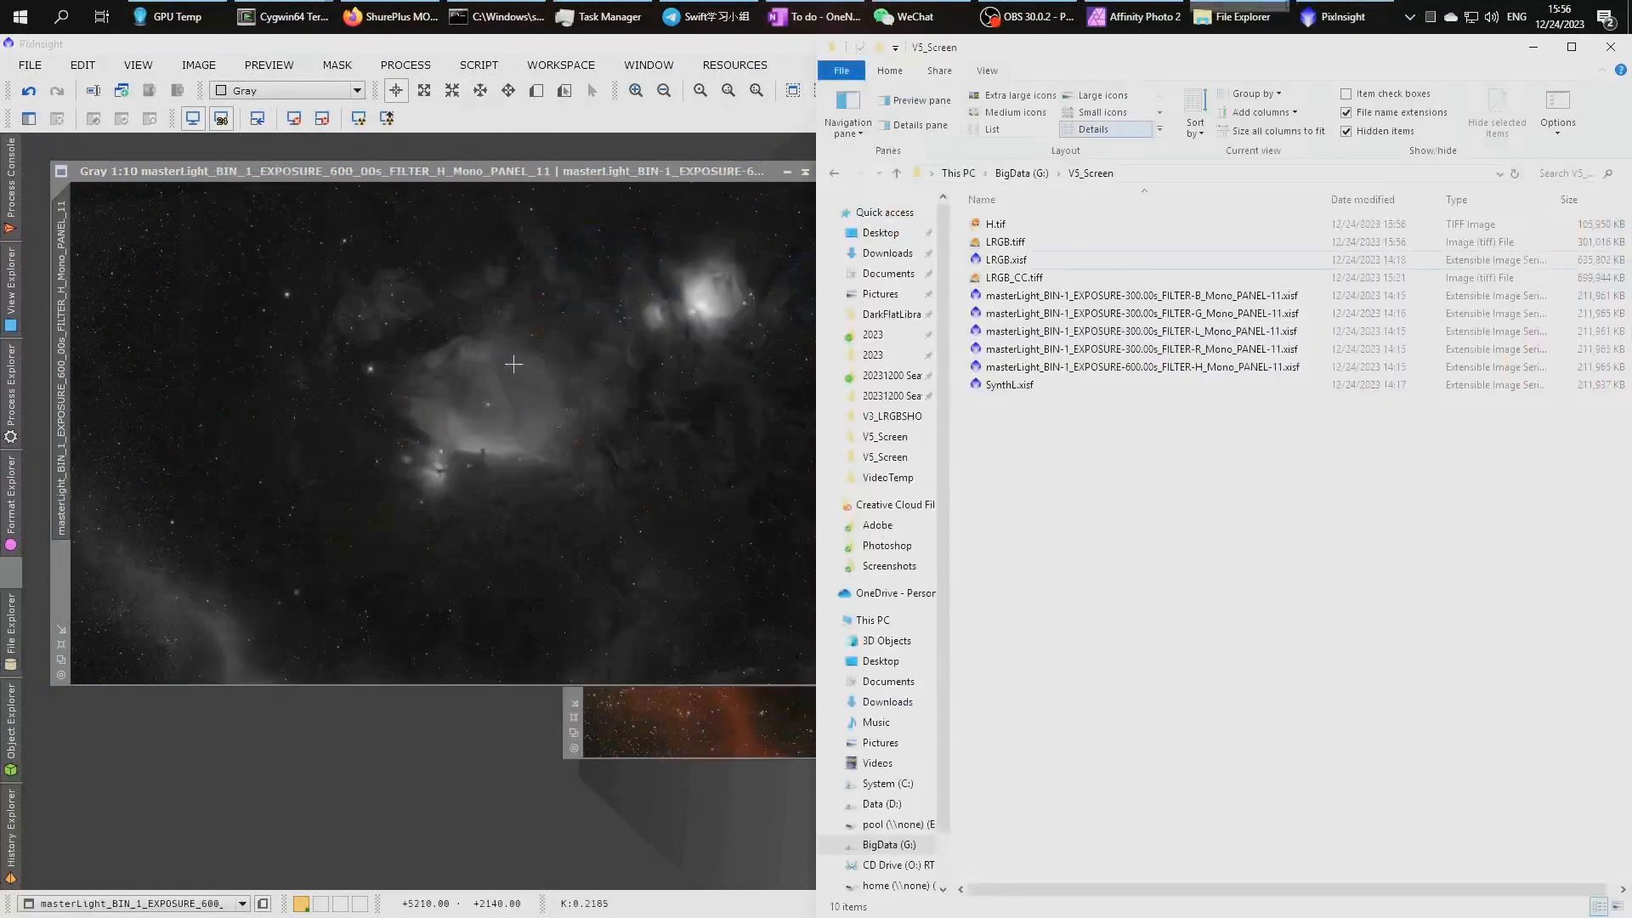
pyautogui.click(1015, 246)
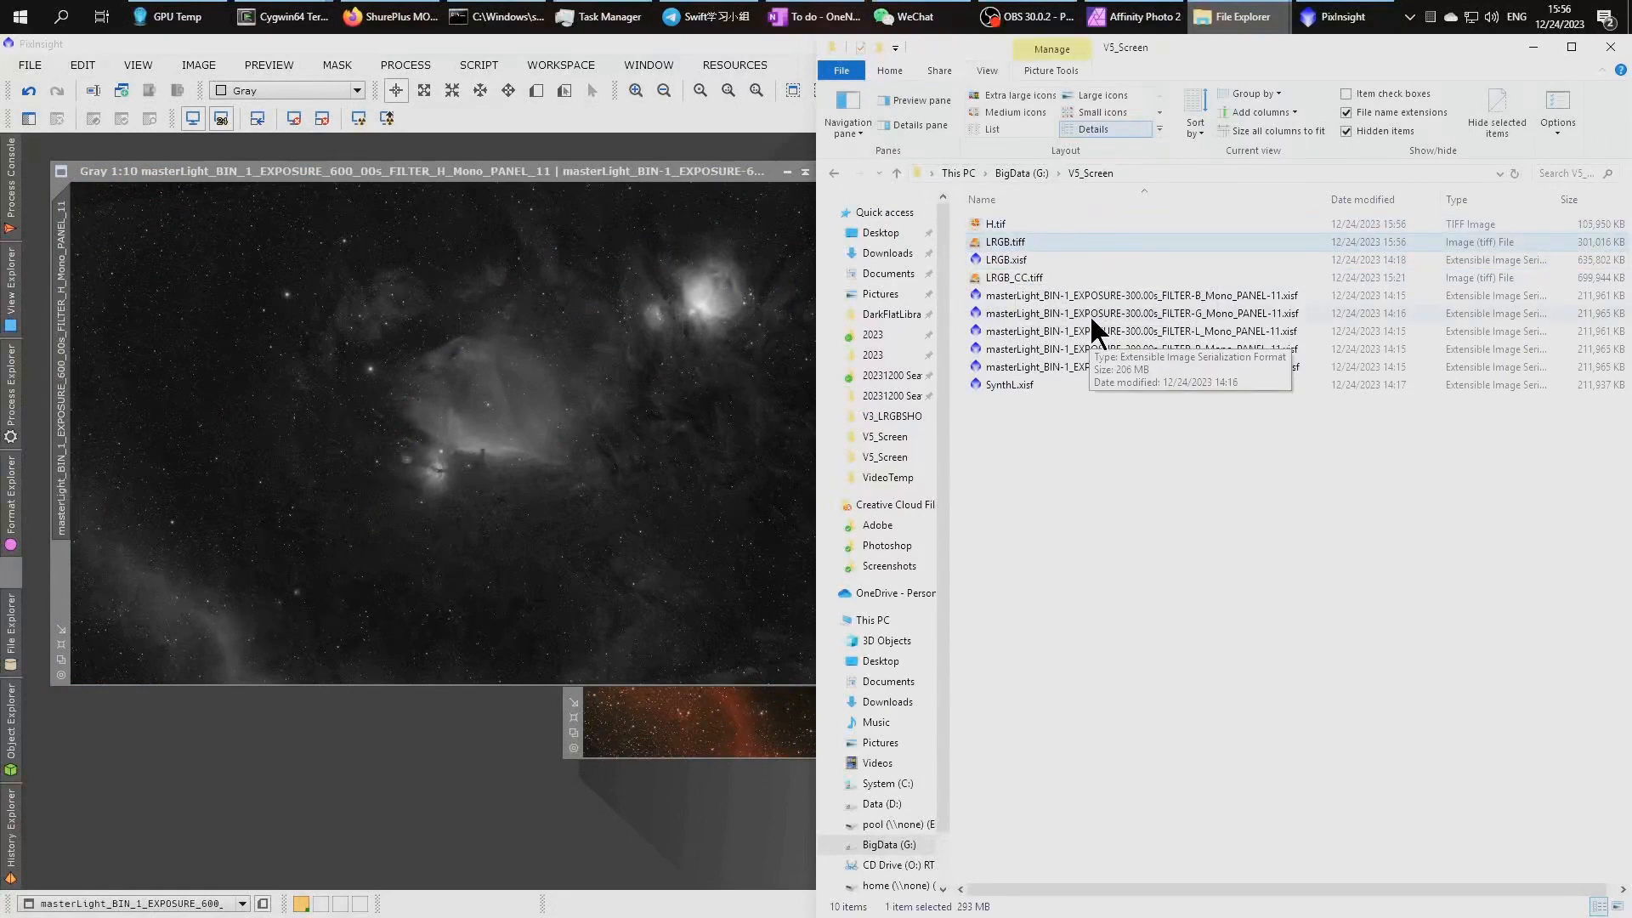
pyautogui.keyDown('ctrl'); pyautogui.click(1012, 226); pyautogui.keyUp('ctrl')
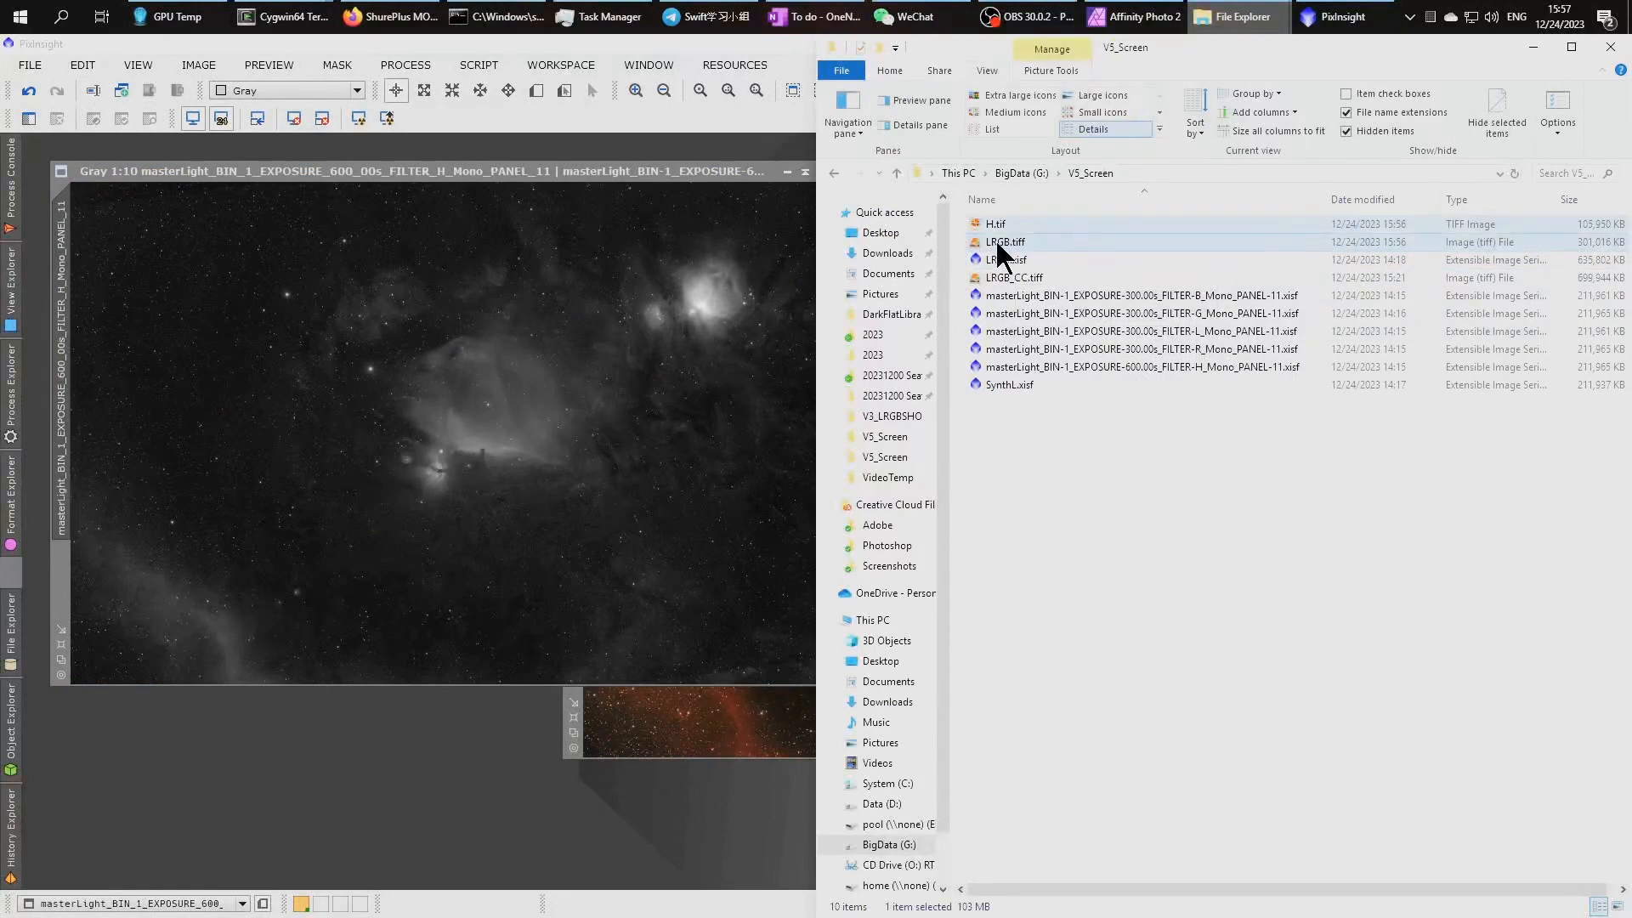
pyautogui.hotkey('alt', 'Tab')
pyautogui.moveTo(1023, 236); pyautogui.dragTo(1062, 255)
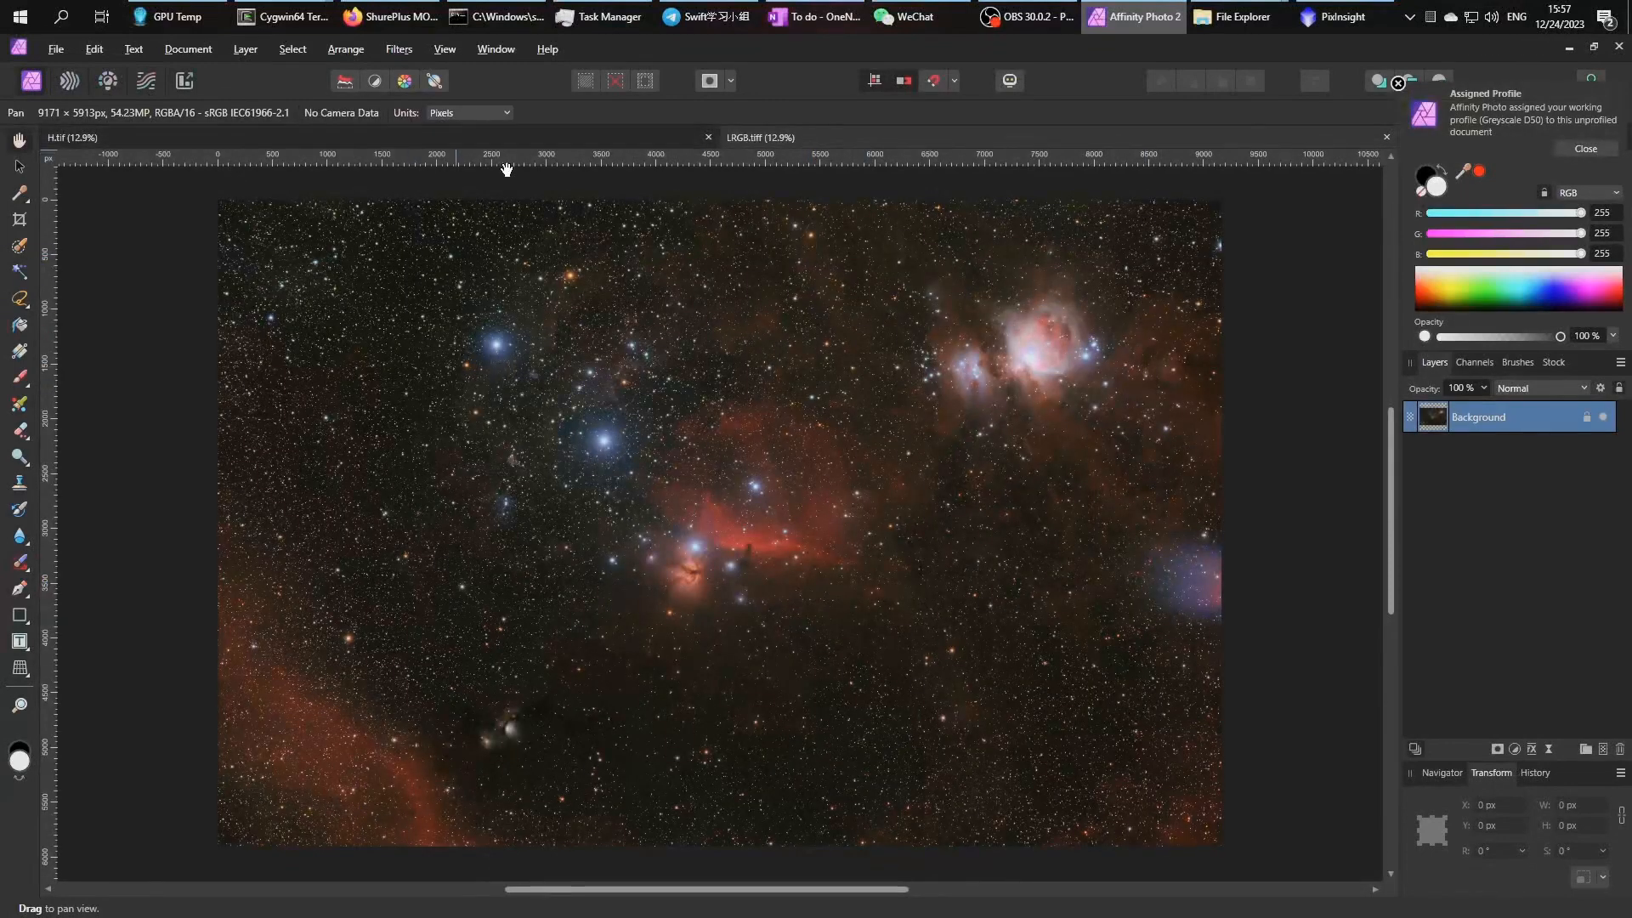
# Copy the whole H.tif image and paste it as a new layer into the LRGB.tiff document
pyautogui.click(532, 141)
pyautogui.click(864, 139)
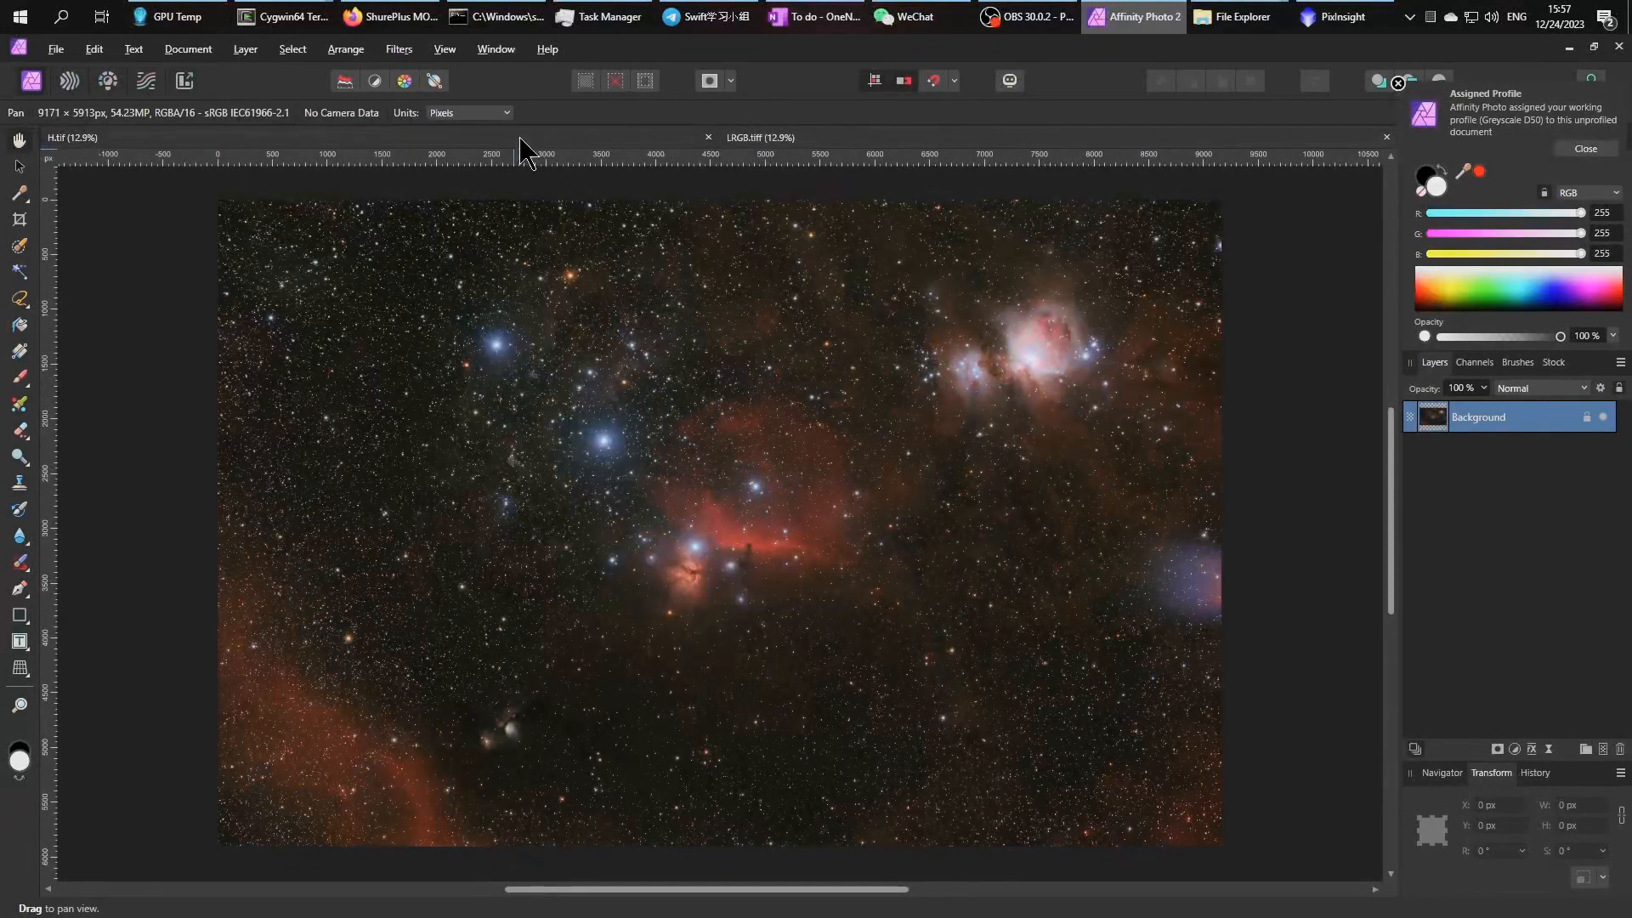
pyautogui.click(520, 138)
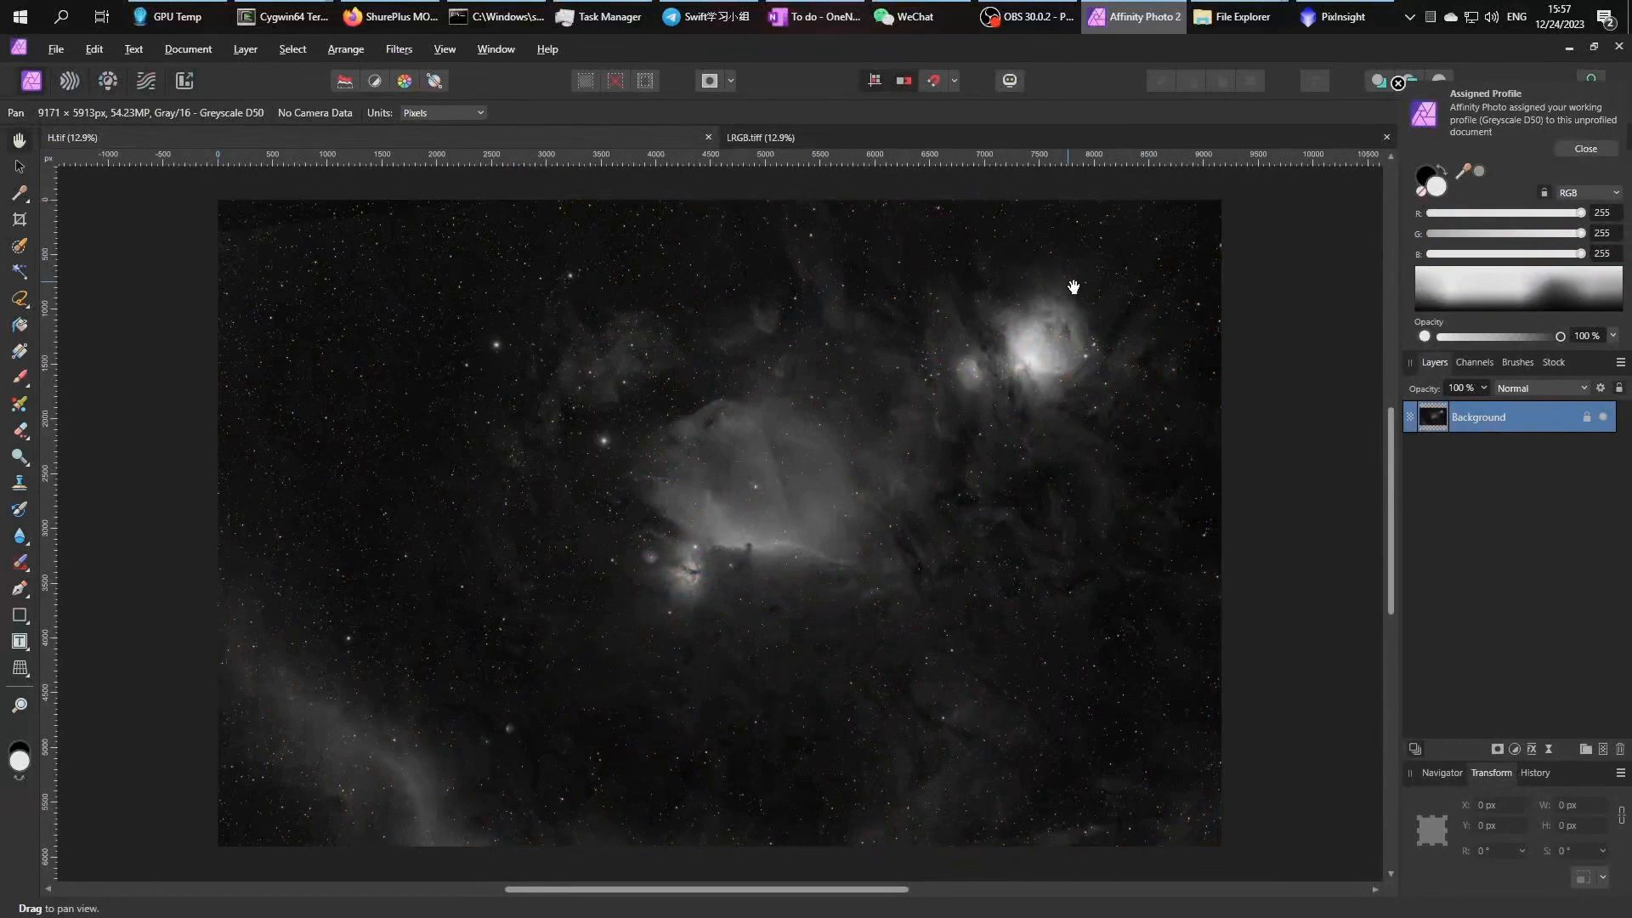
pyautogui.hotkey('ctrl', 'a')
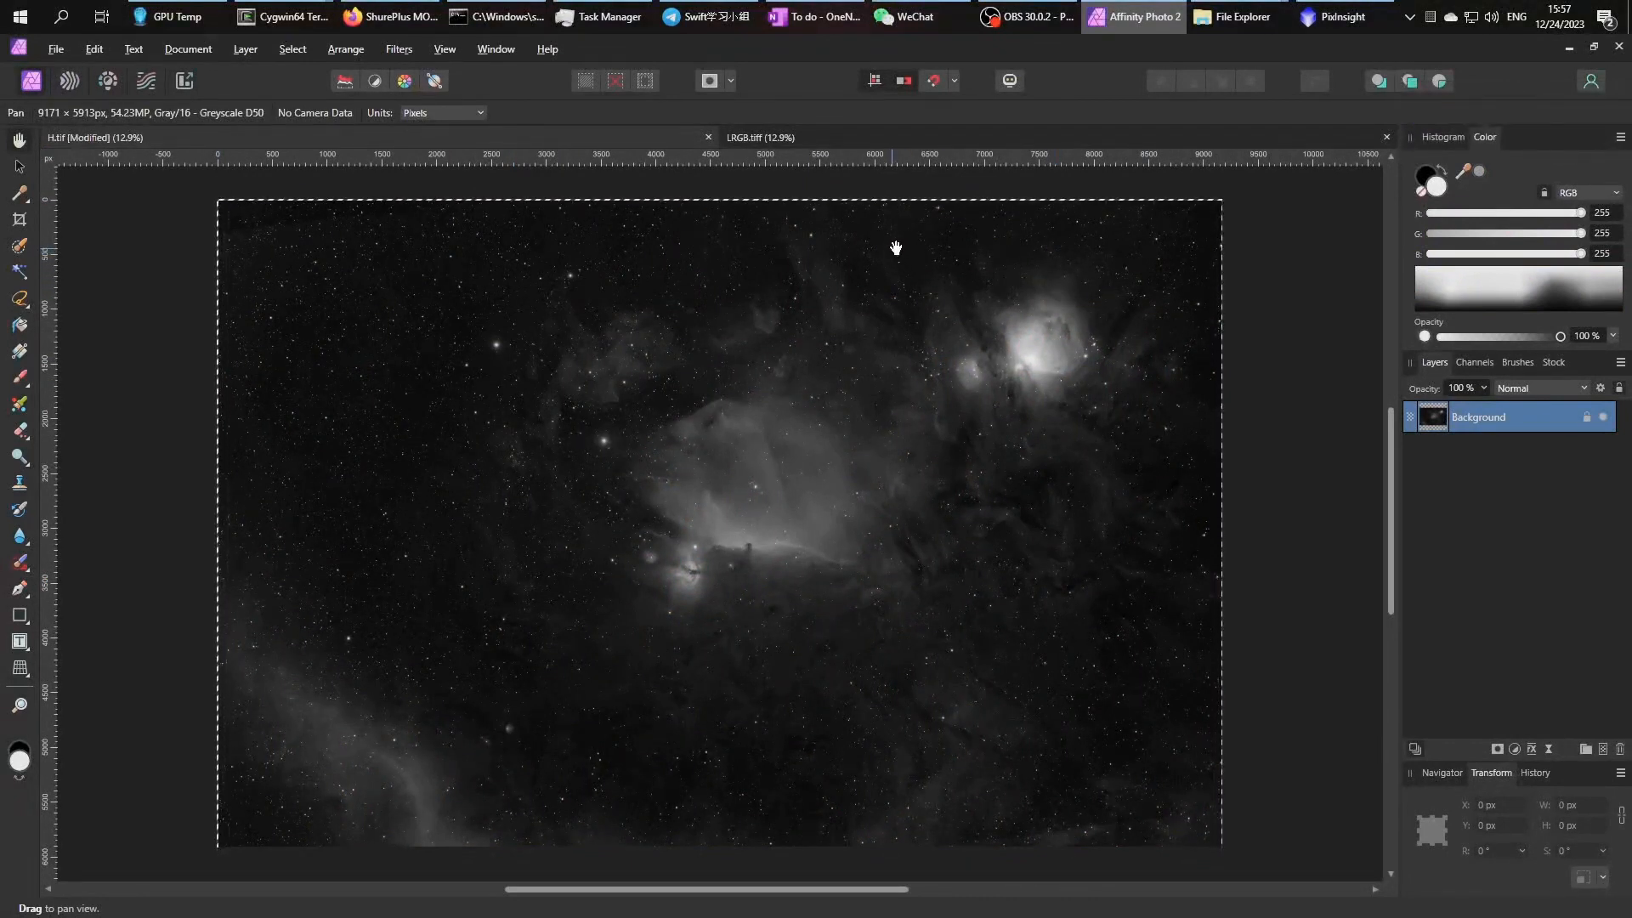
pyautogui.click(813, 139)
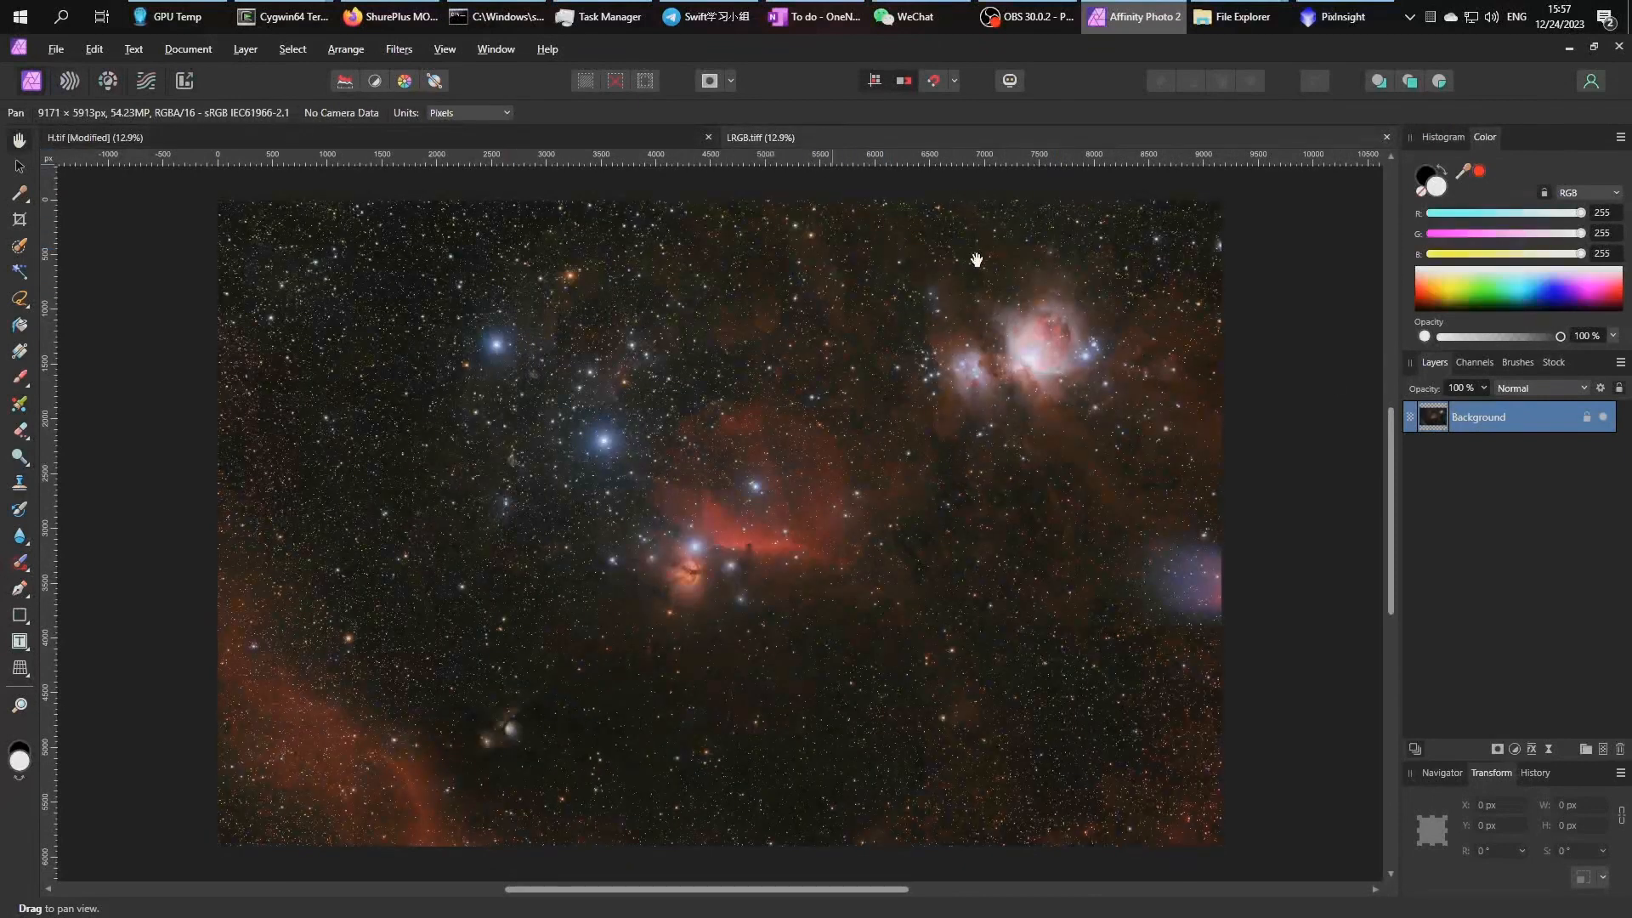
pyautogui.hotkey('ctrl', 'v')
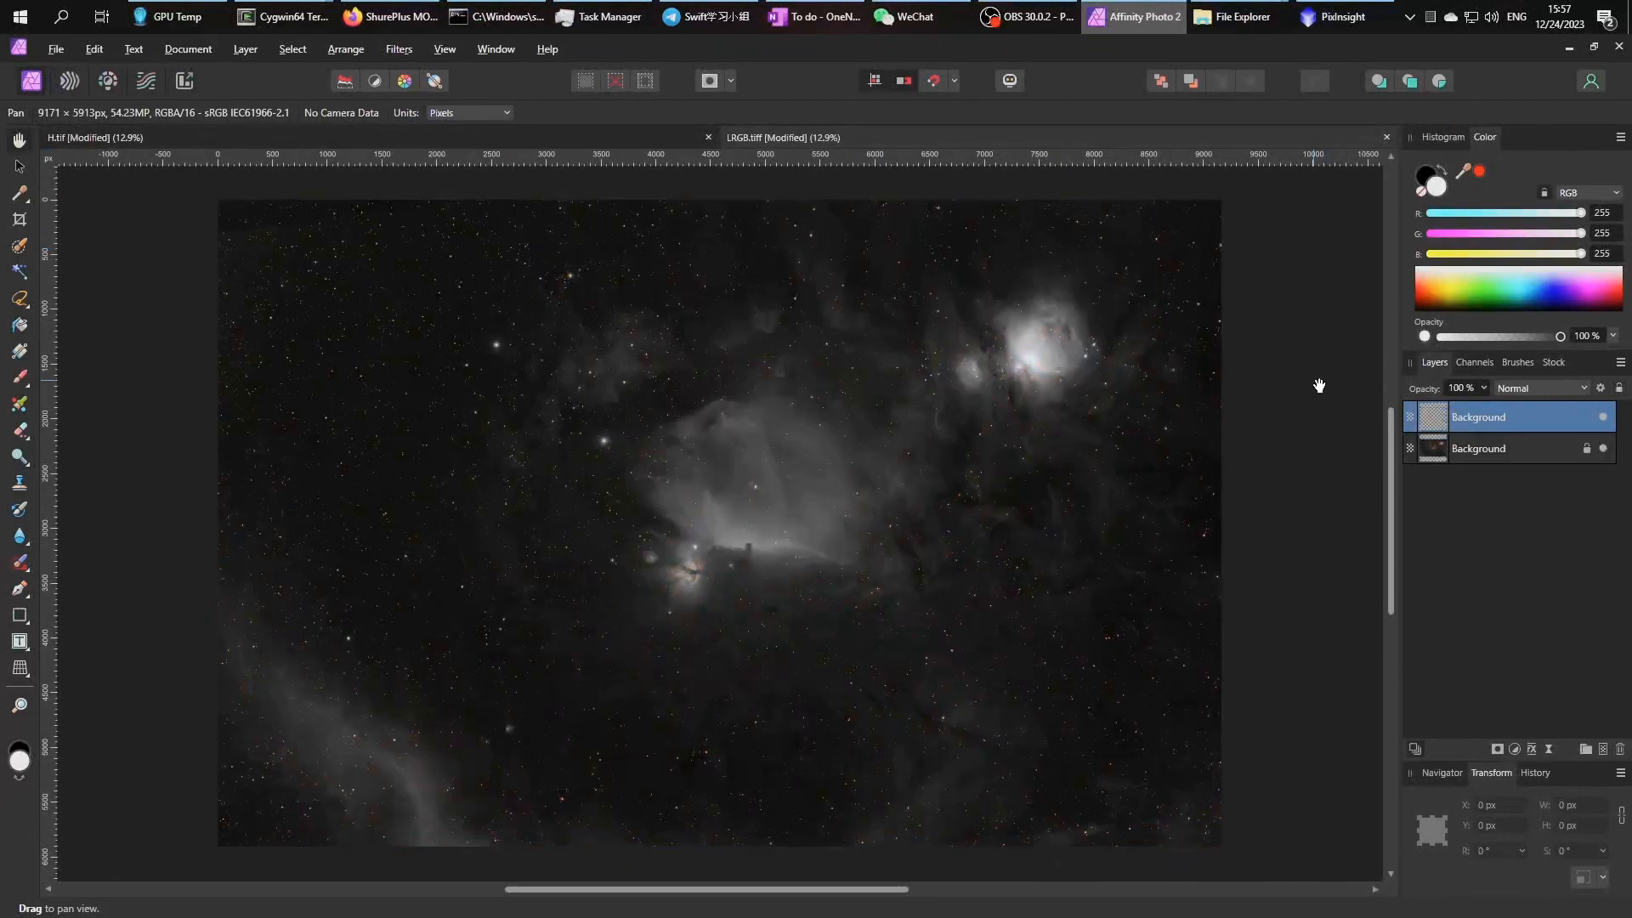
# Rename the locked colour layer LRGB and the pasted monochrome layer Ha, and move the Ha layer beneath LRGB
pyautogui.click(1501, 449)
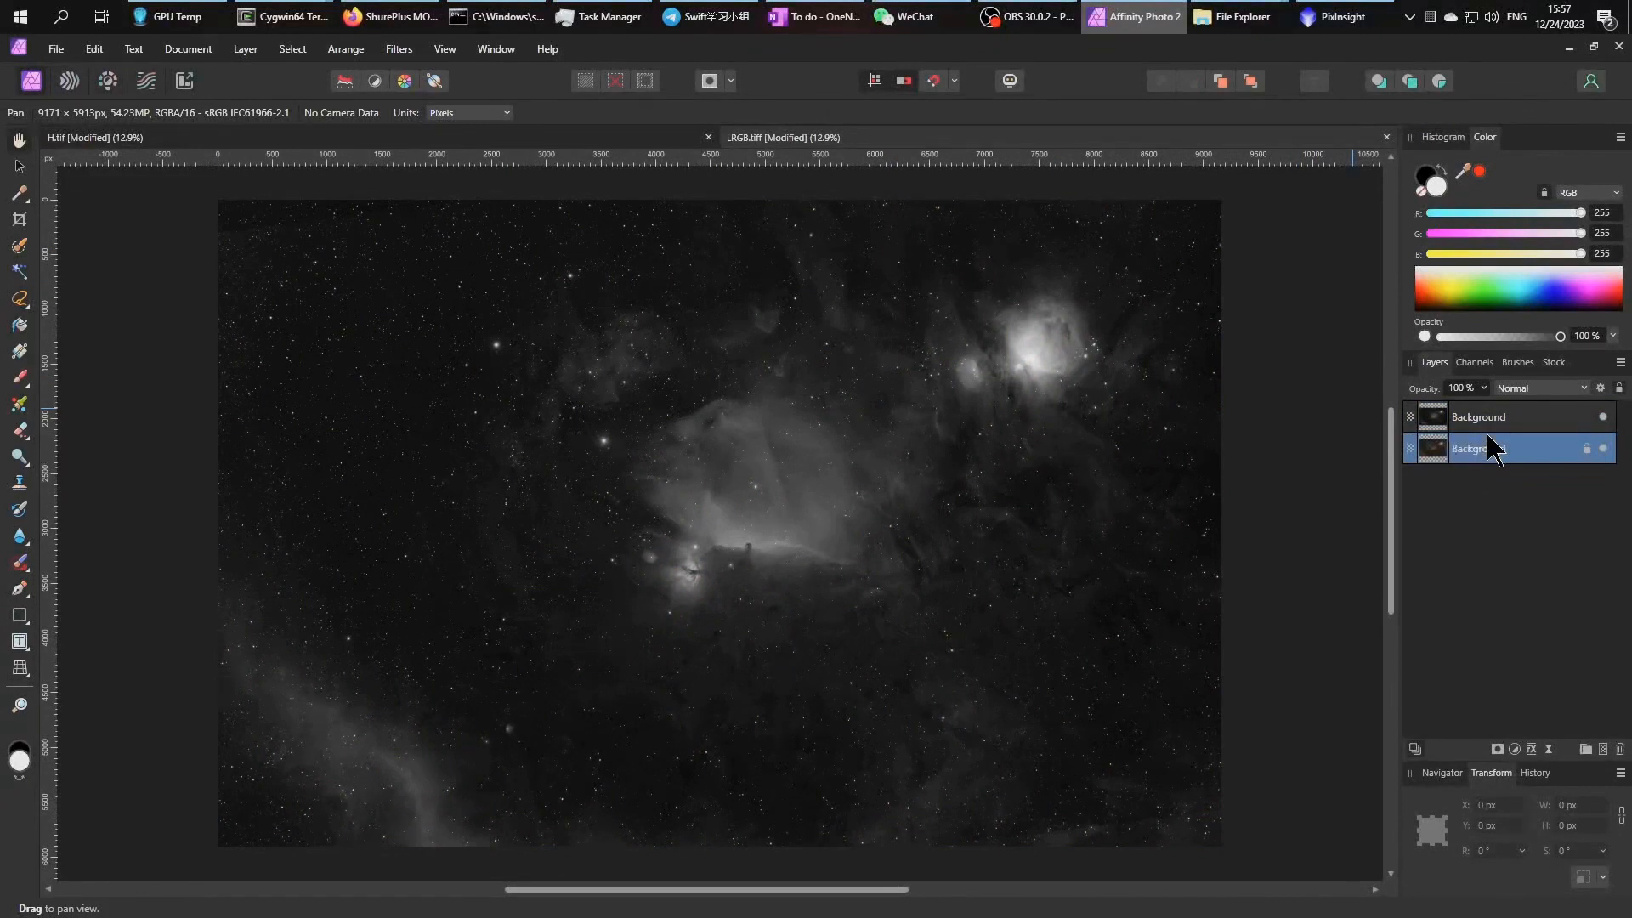
pyautogui.click(1435, 419)
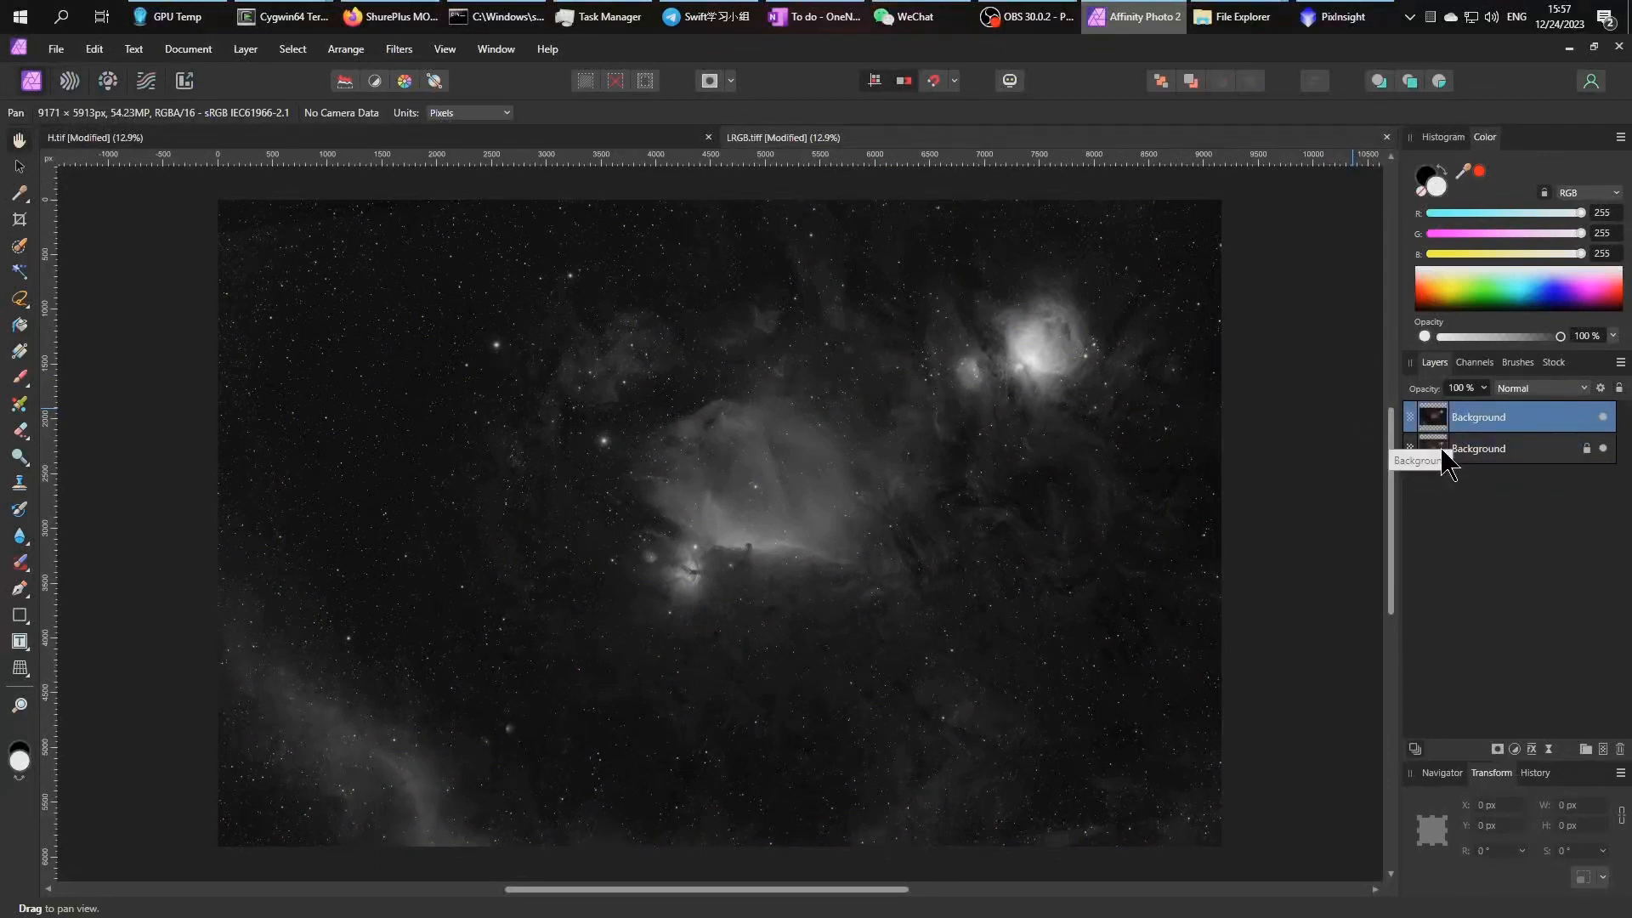
pyautogui.doubleClick(1464, 449)
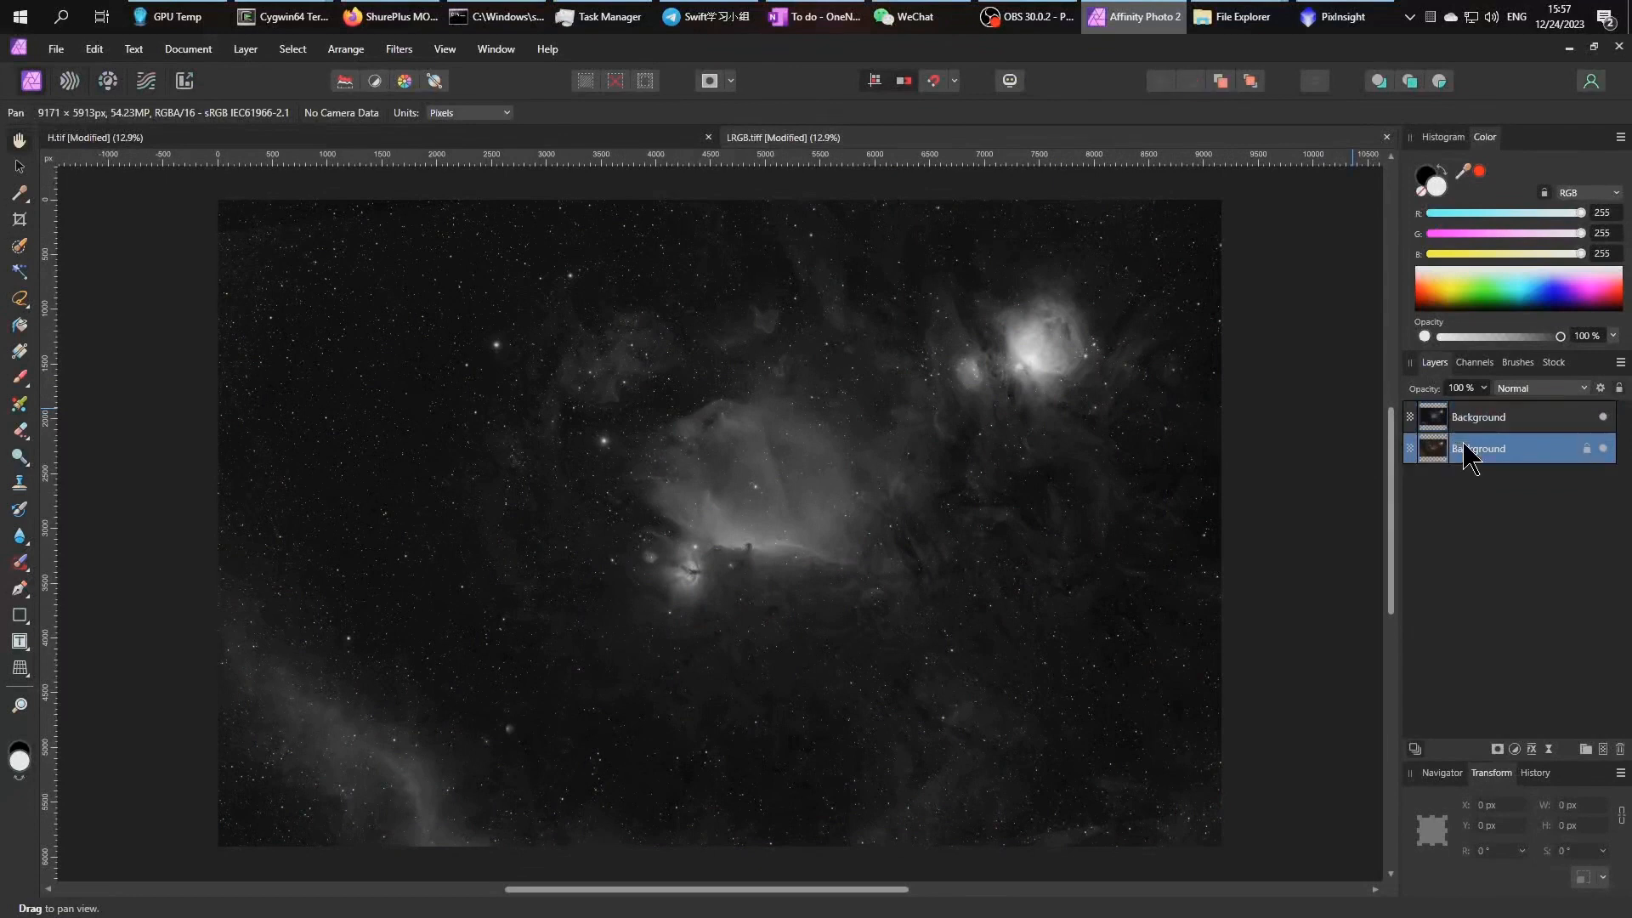
pyautogui.write('LRGB')
pyautogui.press('Return')
pyautogui.doubleClick(1488, 425)
pyautogui.write('Ha')
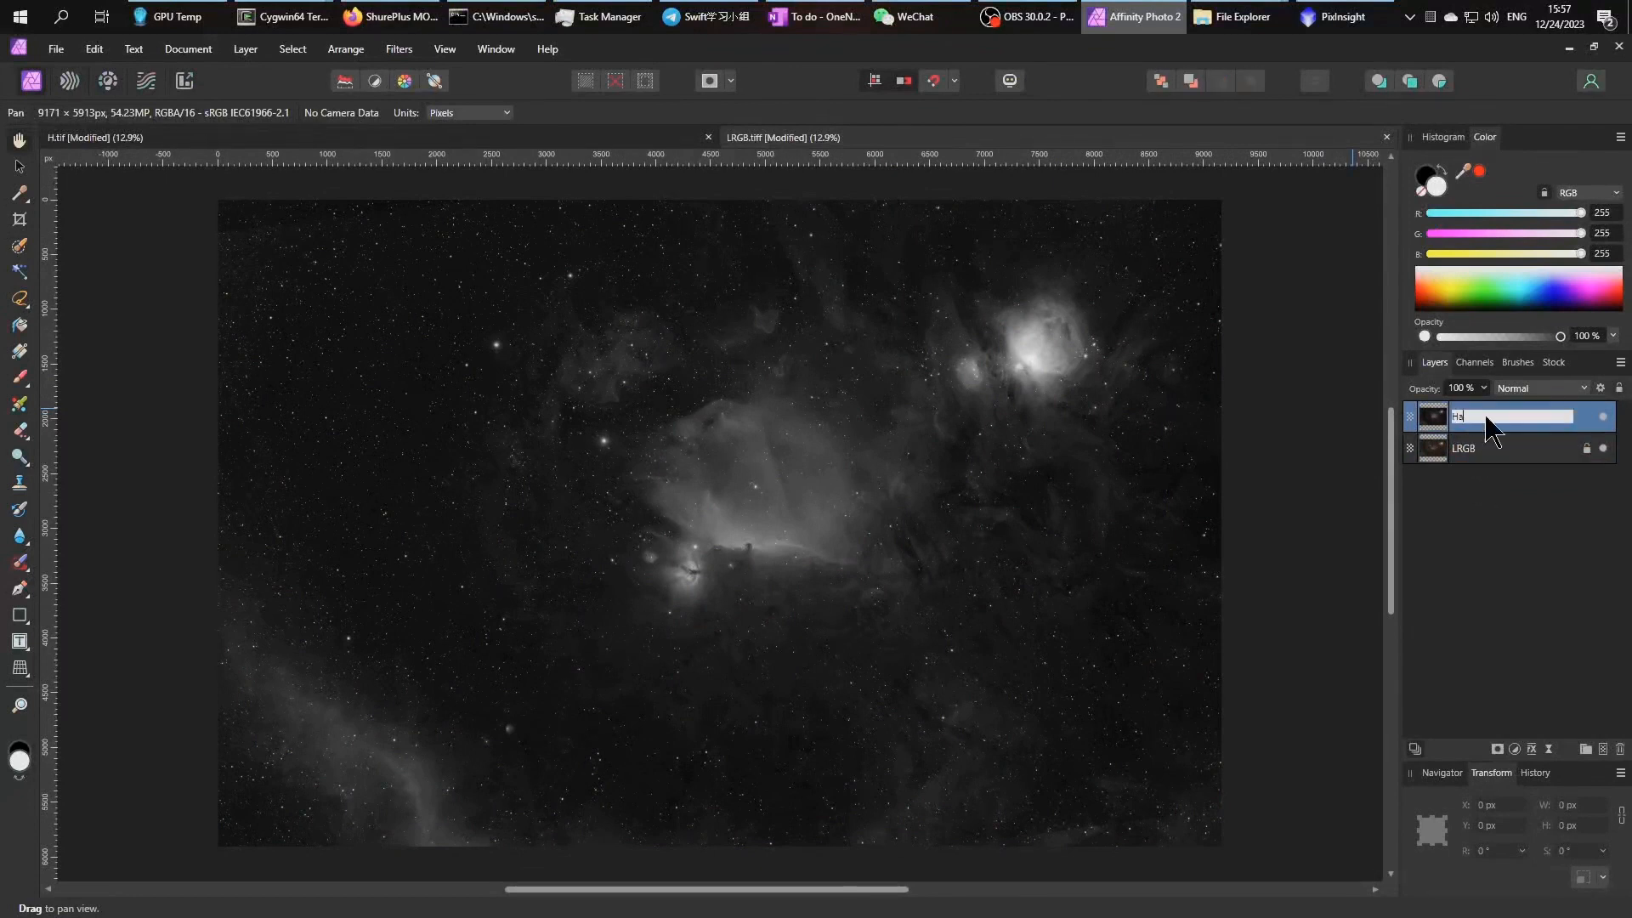
pyautogui.press('Return')
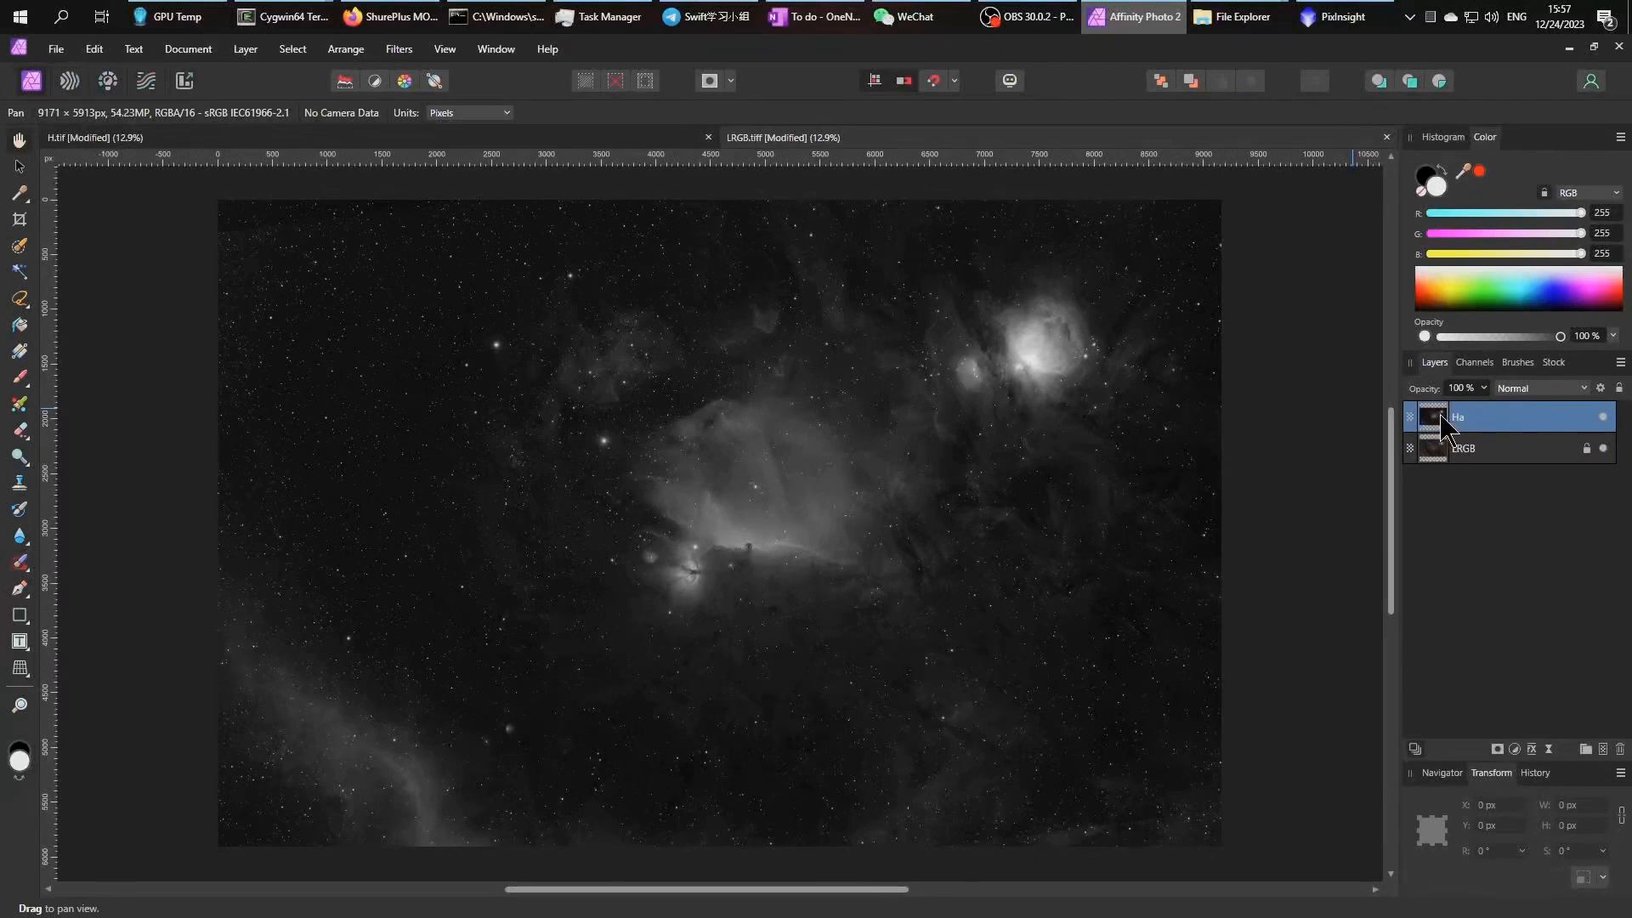
pyautogui.moveTo(1443, 425); pyautogui.dragTo(1443, 459)
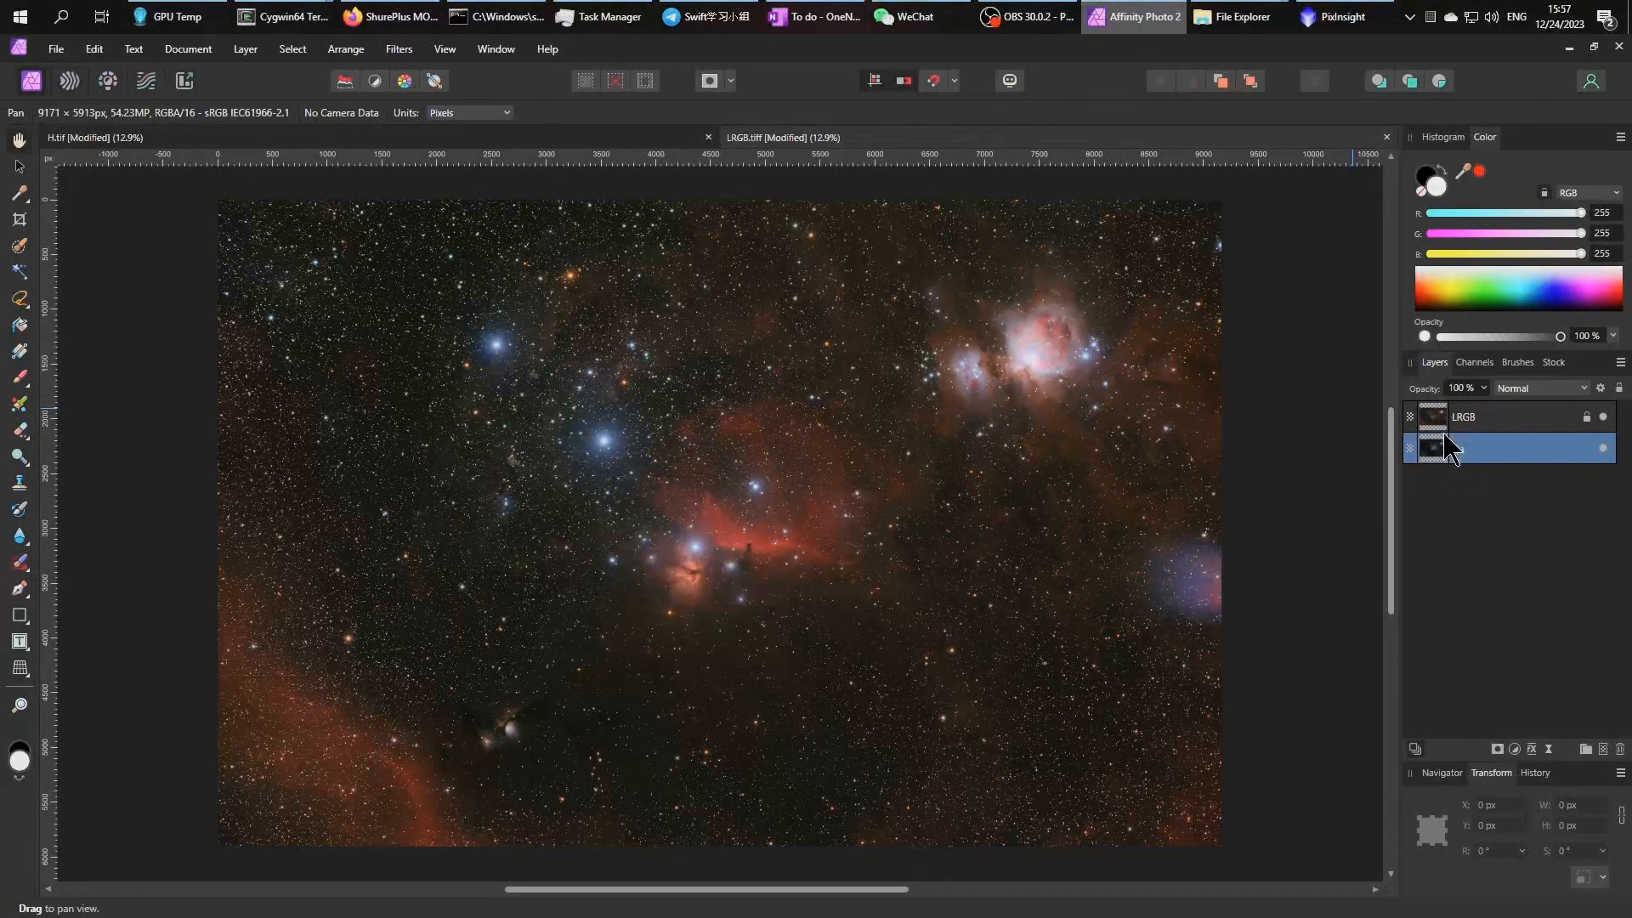
# Set the LRGB layer's blend mode to Screen
pyautogui.click(1443, 422)
pyautogui.click(1527, 390)
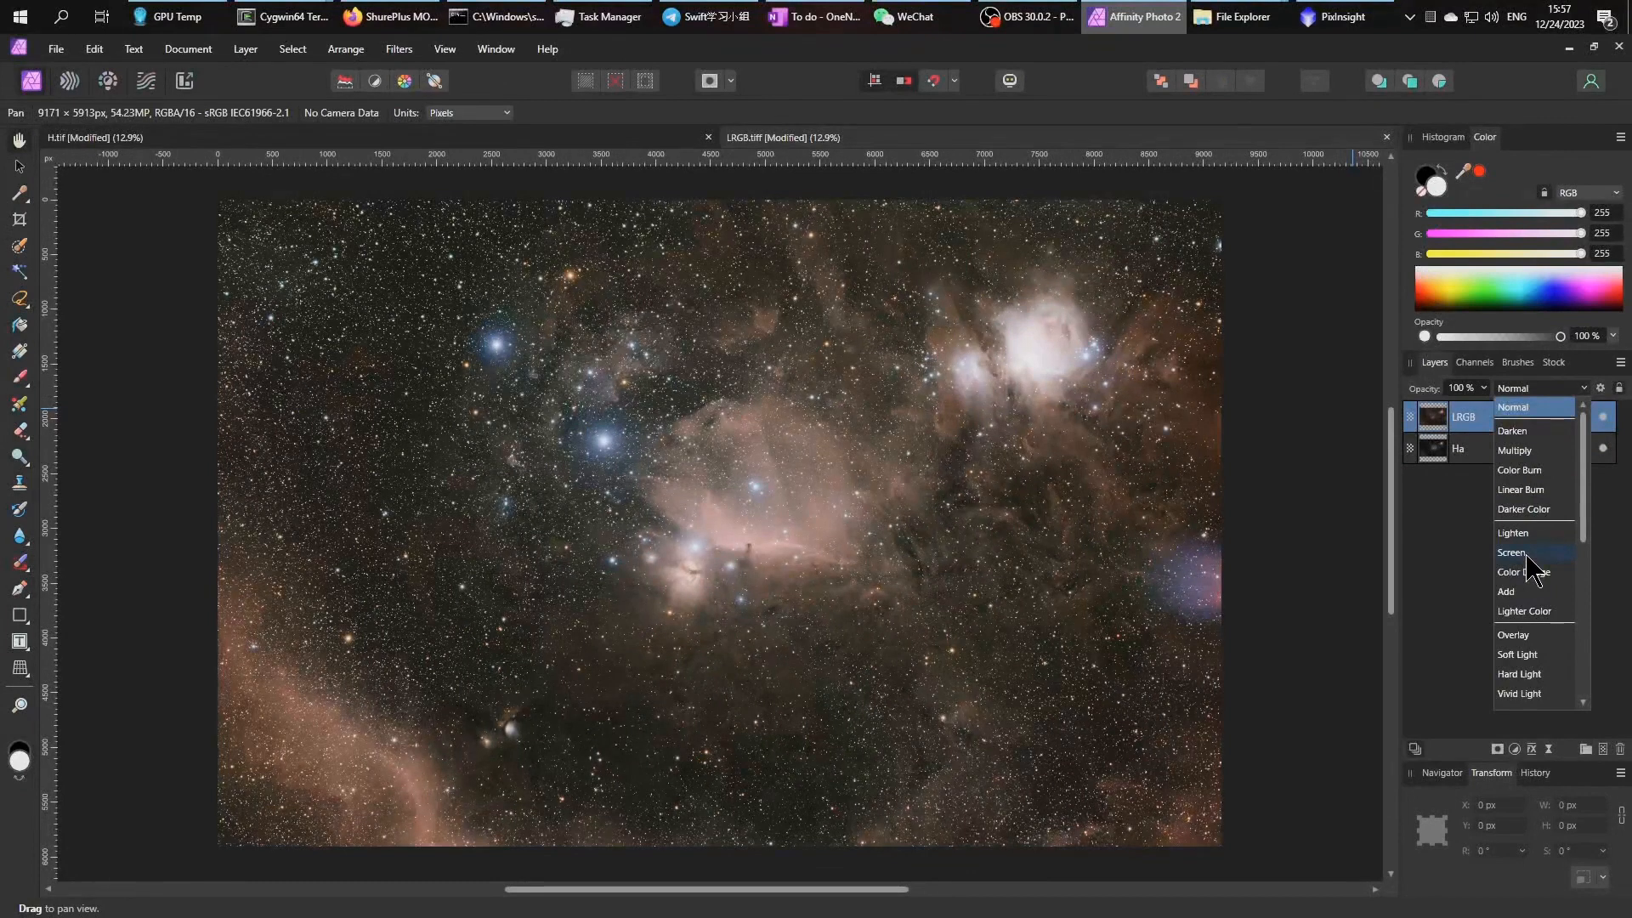
pyautogui.click(1513, 553)
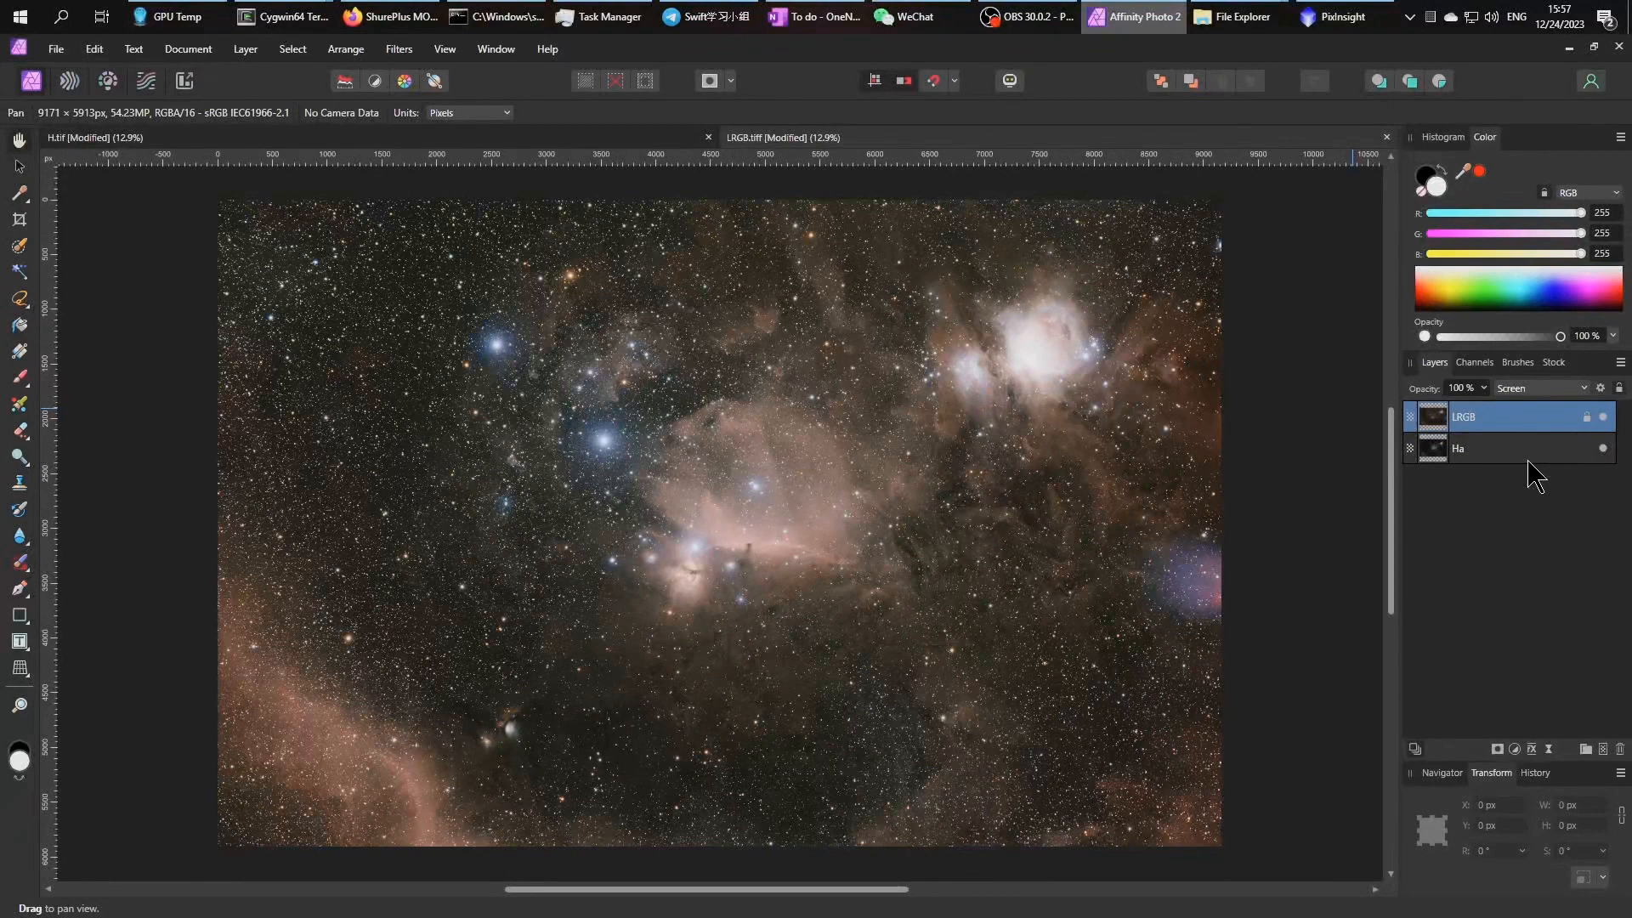
# Toggle the Ha layer's visibility repeatedly to compare the nebula with and without the H-alpha contribution
pyautogui.click(1604, 449)
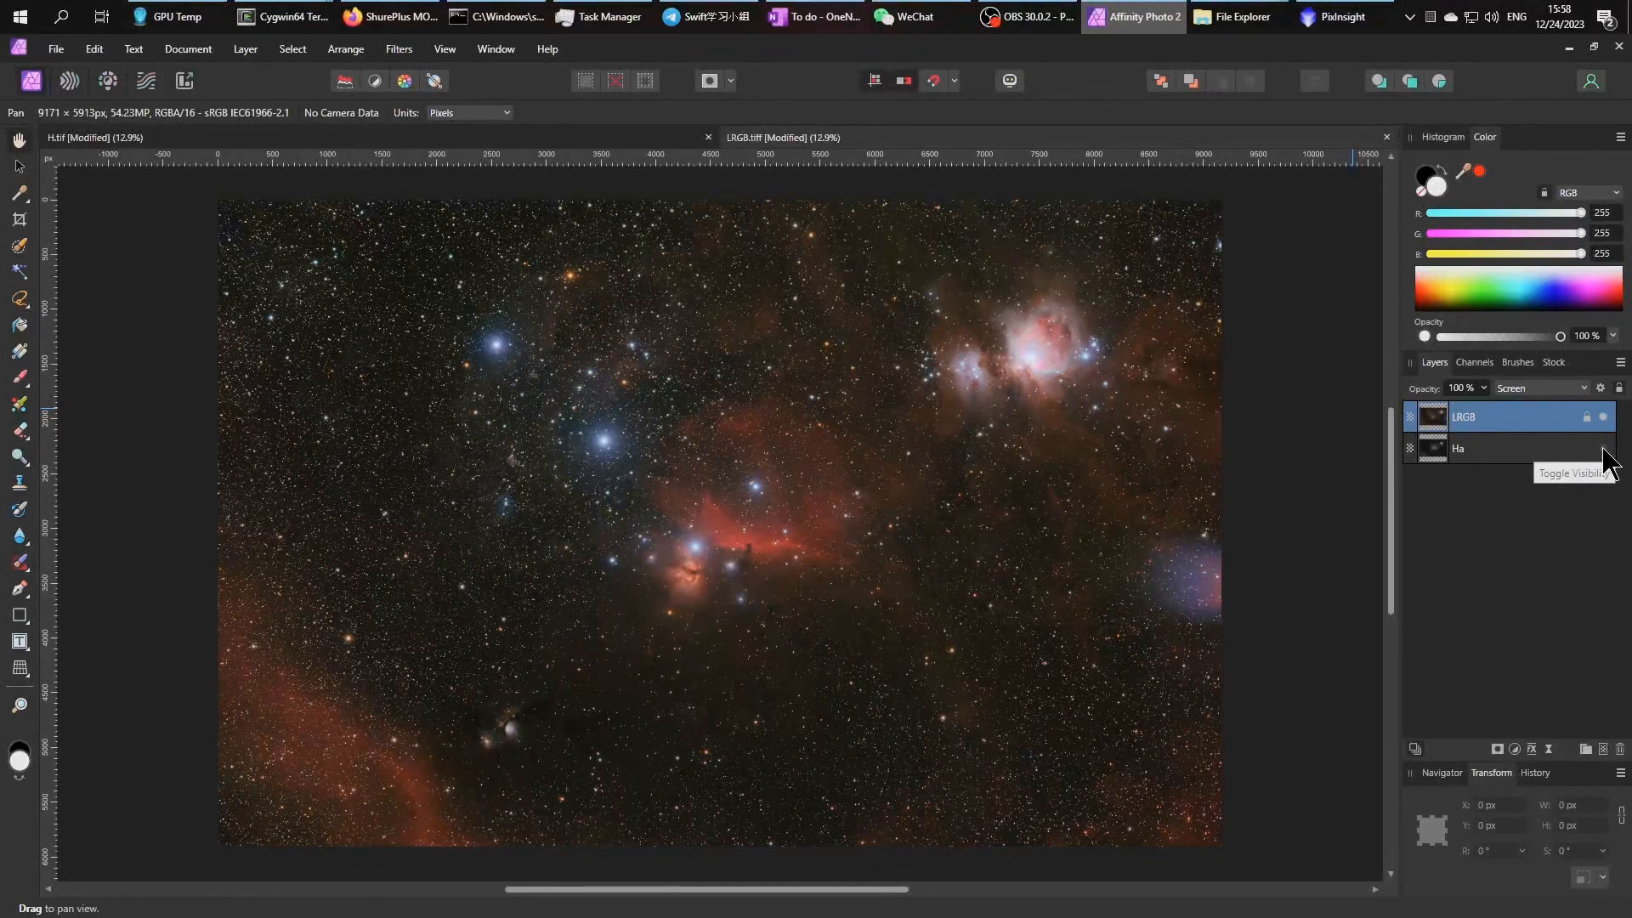
pyautogui.click(1603, 449)
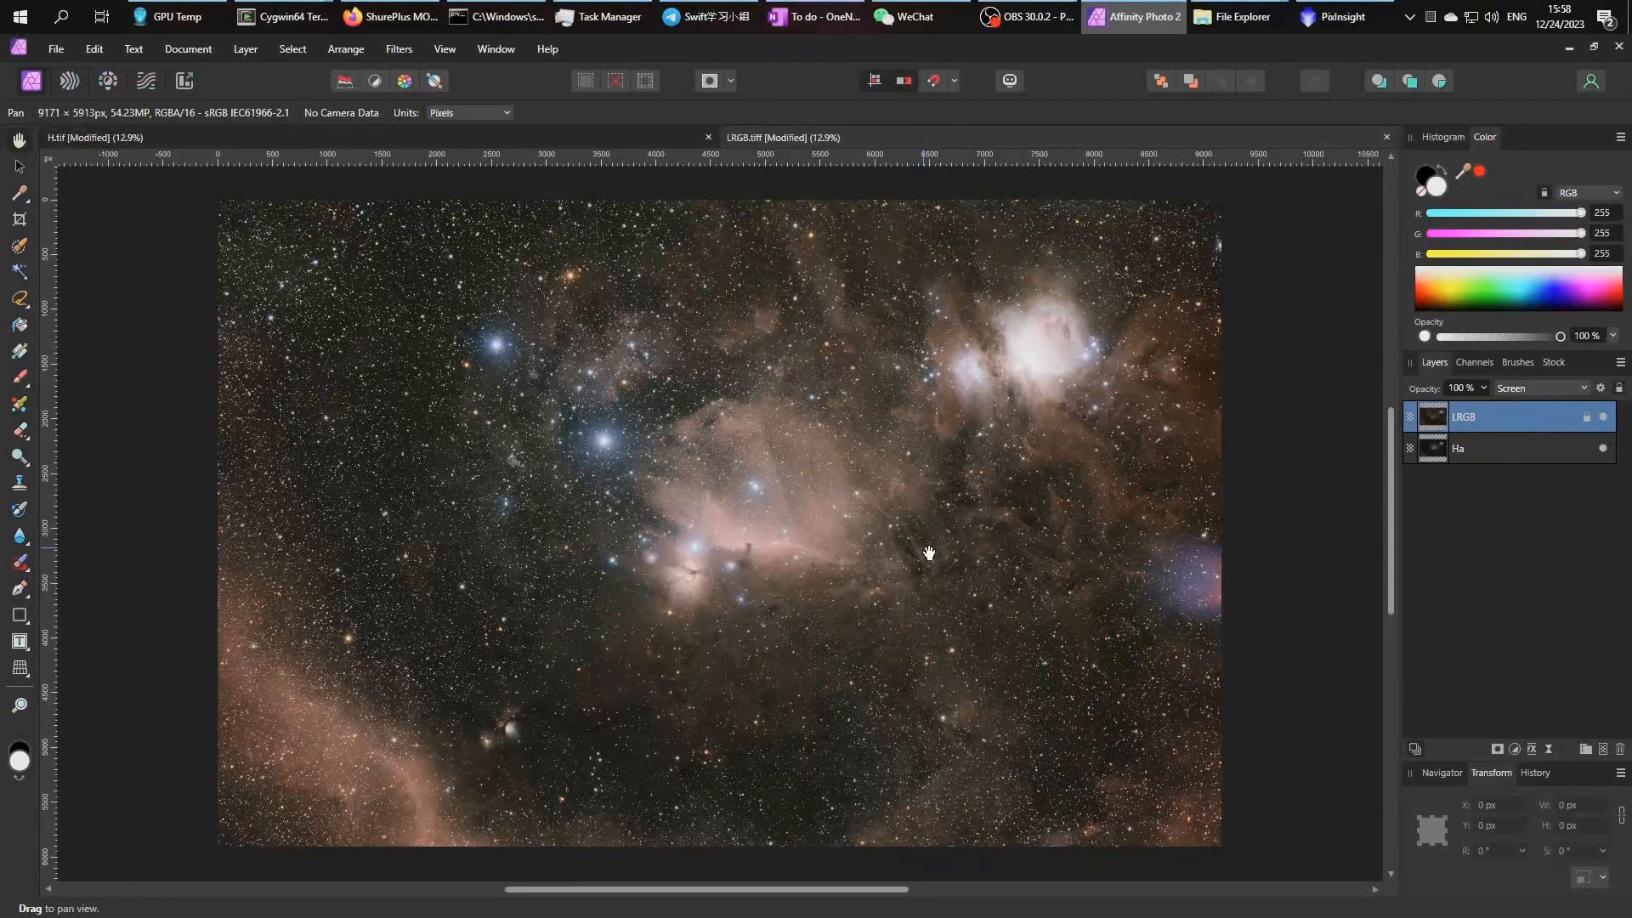
pyautogui.click(1604, 449)
pyautogui.click(1605, 449)
pyautogui.click(1604, 449)
pyautogui.click(1604, 449)
pyautogui.click(1604, 449)
pyautogui.click(1604, 449)
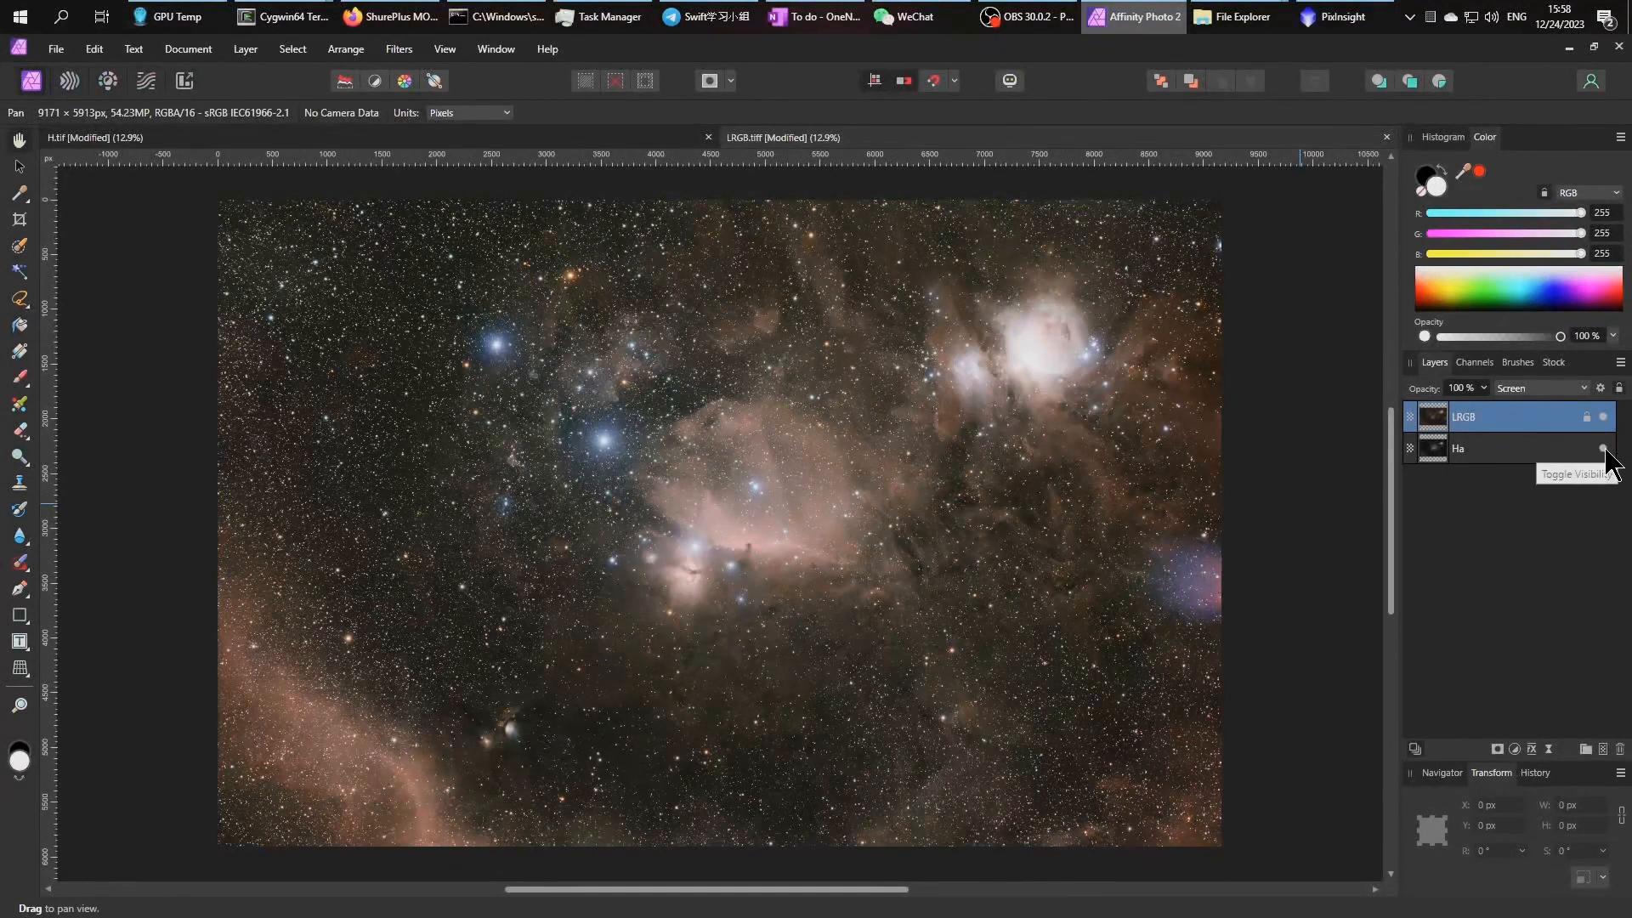
pyautogui.click(1604, 449)
pyautogui.click(1604, 449)
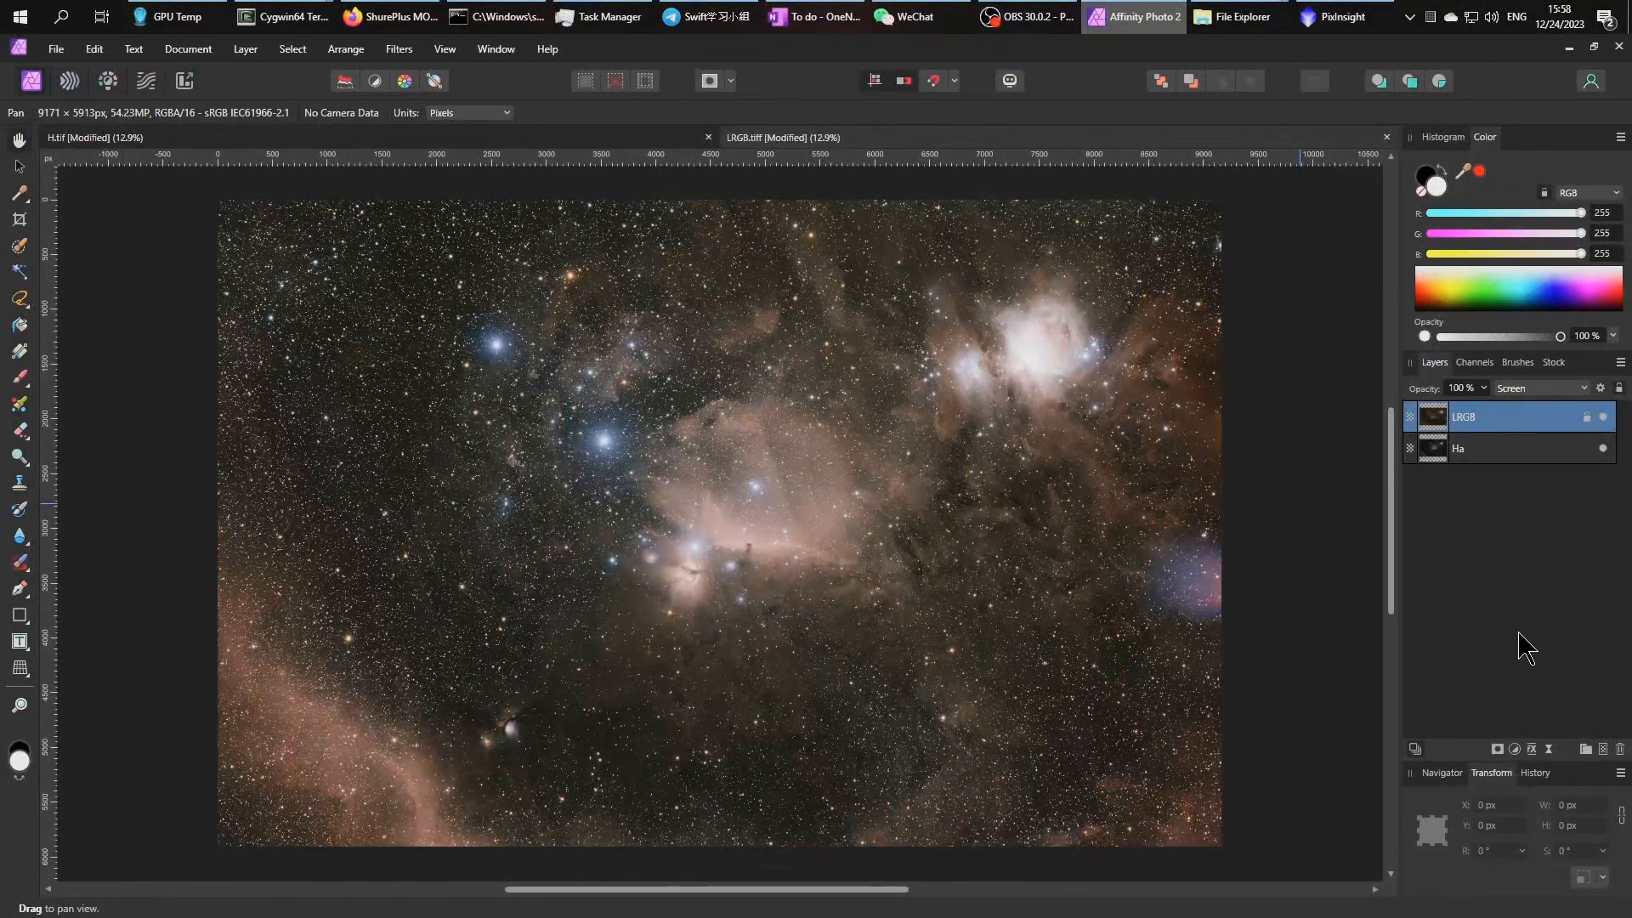
# Add a Curves adjustment nested inside the Ha layer and move its dialog clear of the nebula
pyautogui.click(1515, 750)
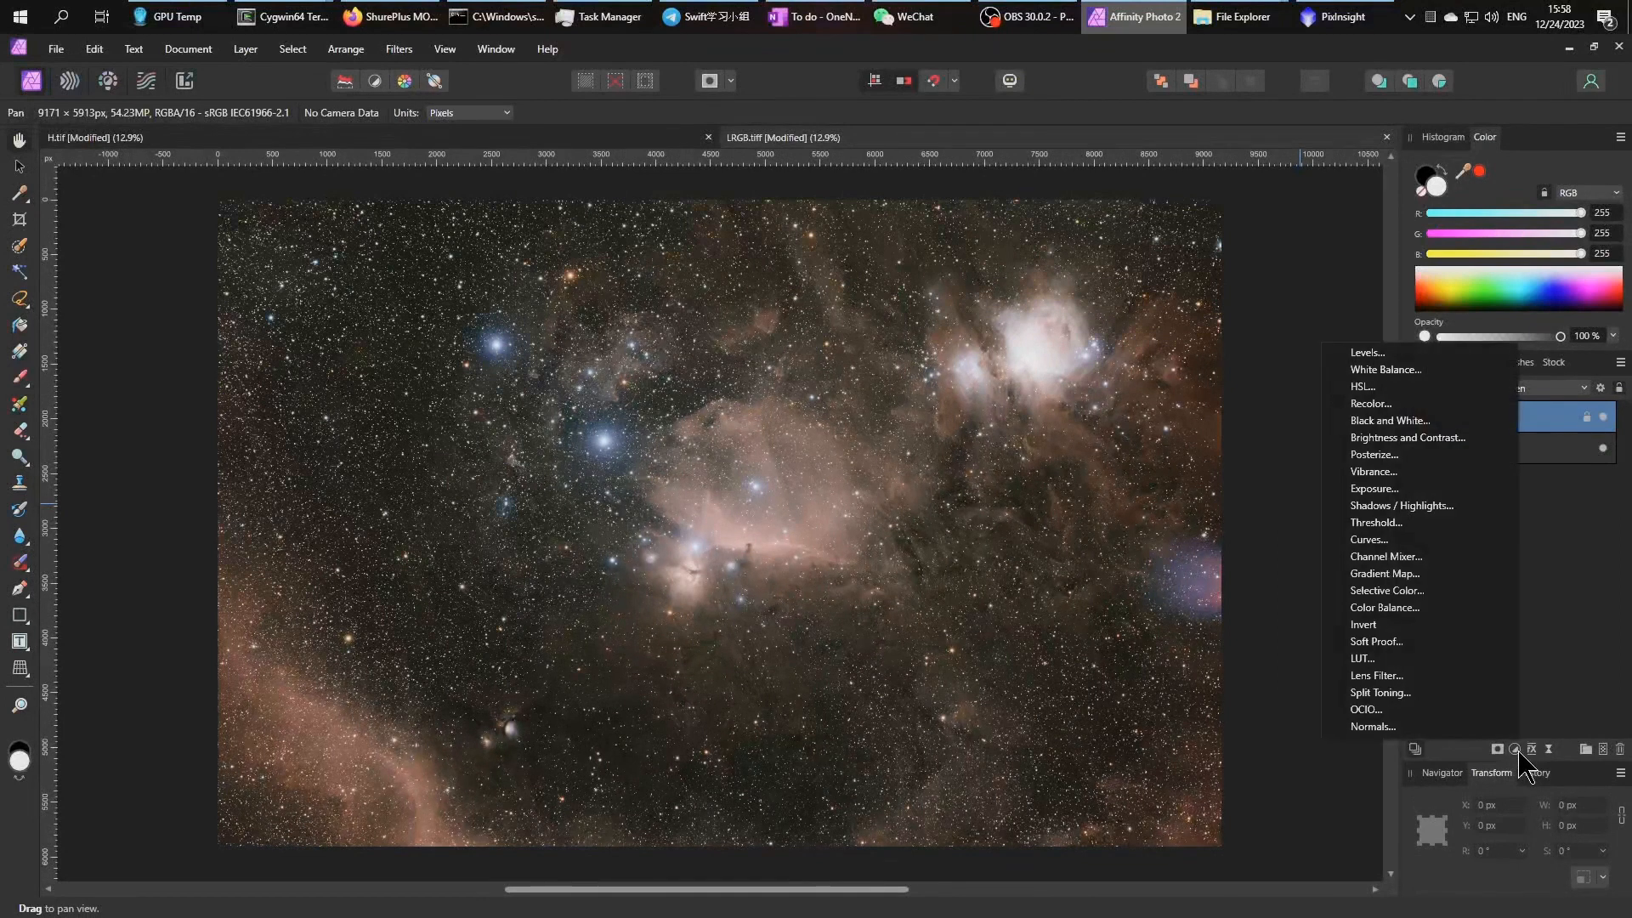
pyautogui.click(1391, 541)
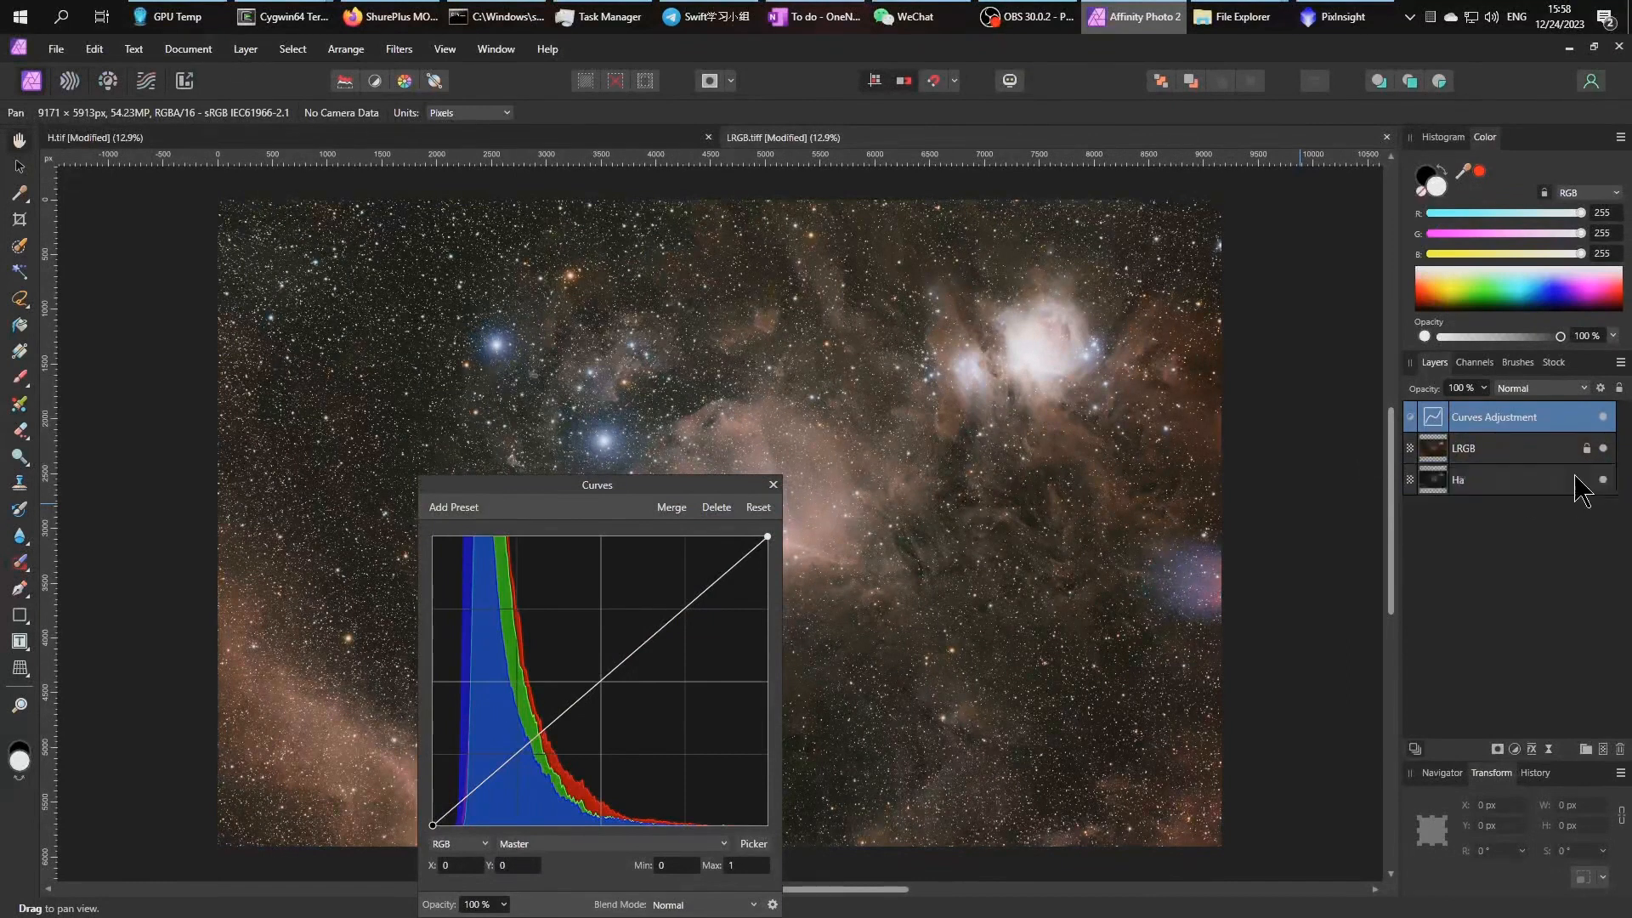
pyautogui.moveTo(1575, 476); pyautogui.dragTo(1576, 478)
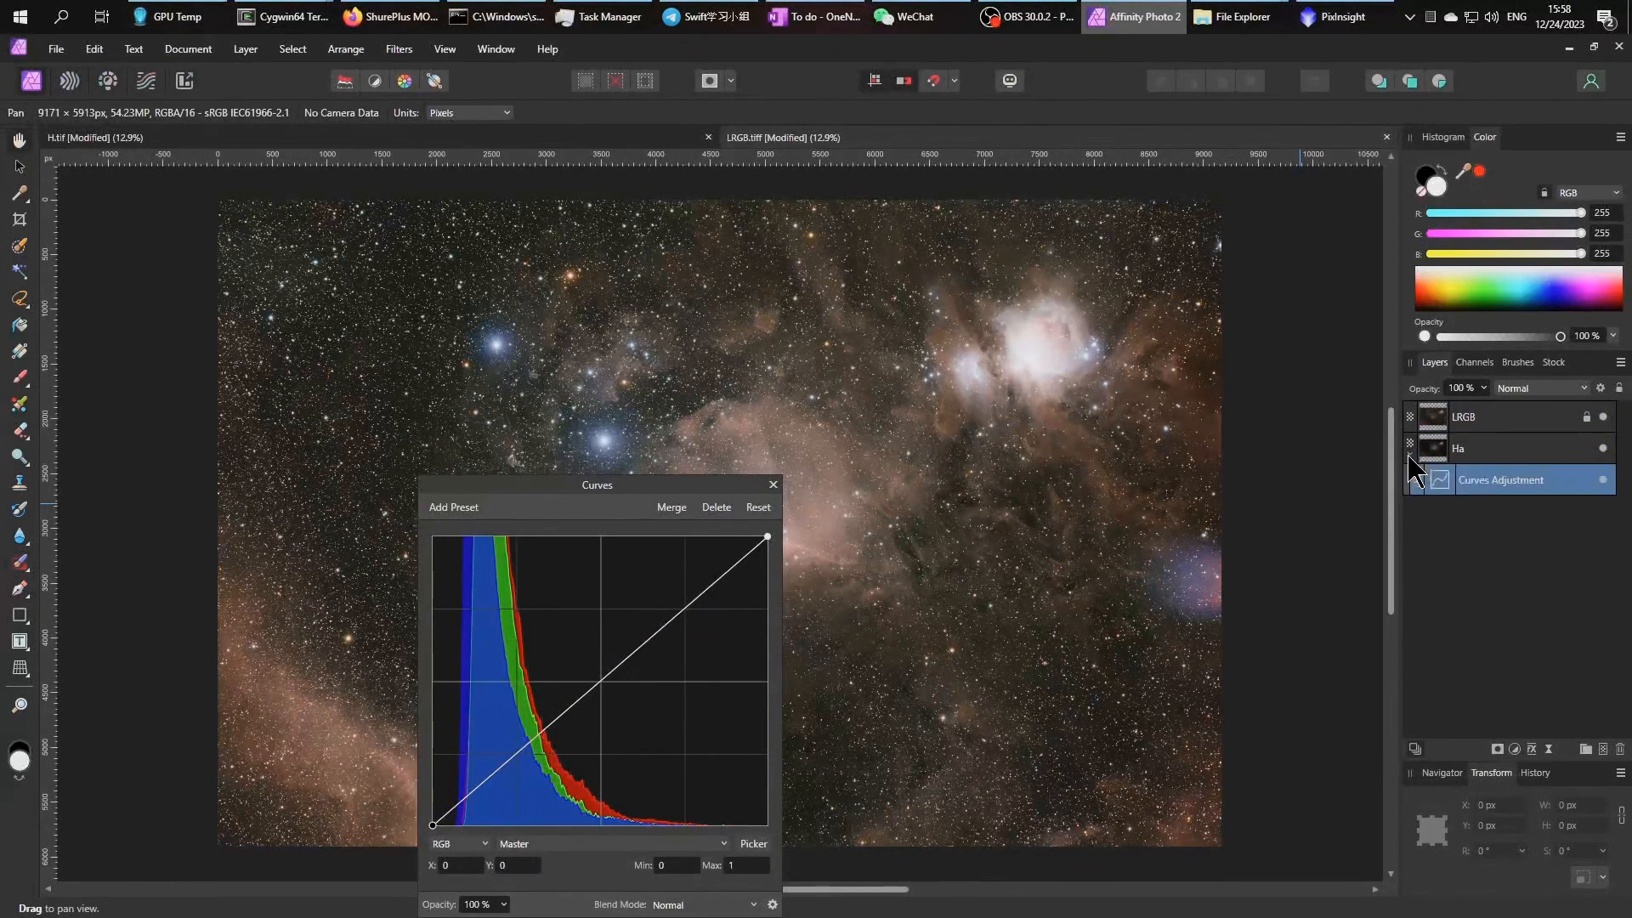
pyautogui.moveTo(565, 483); pyautogui.dragTo(1145, 492)
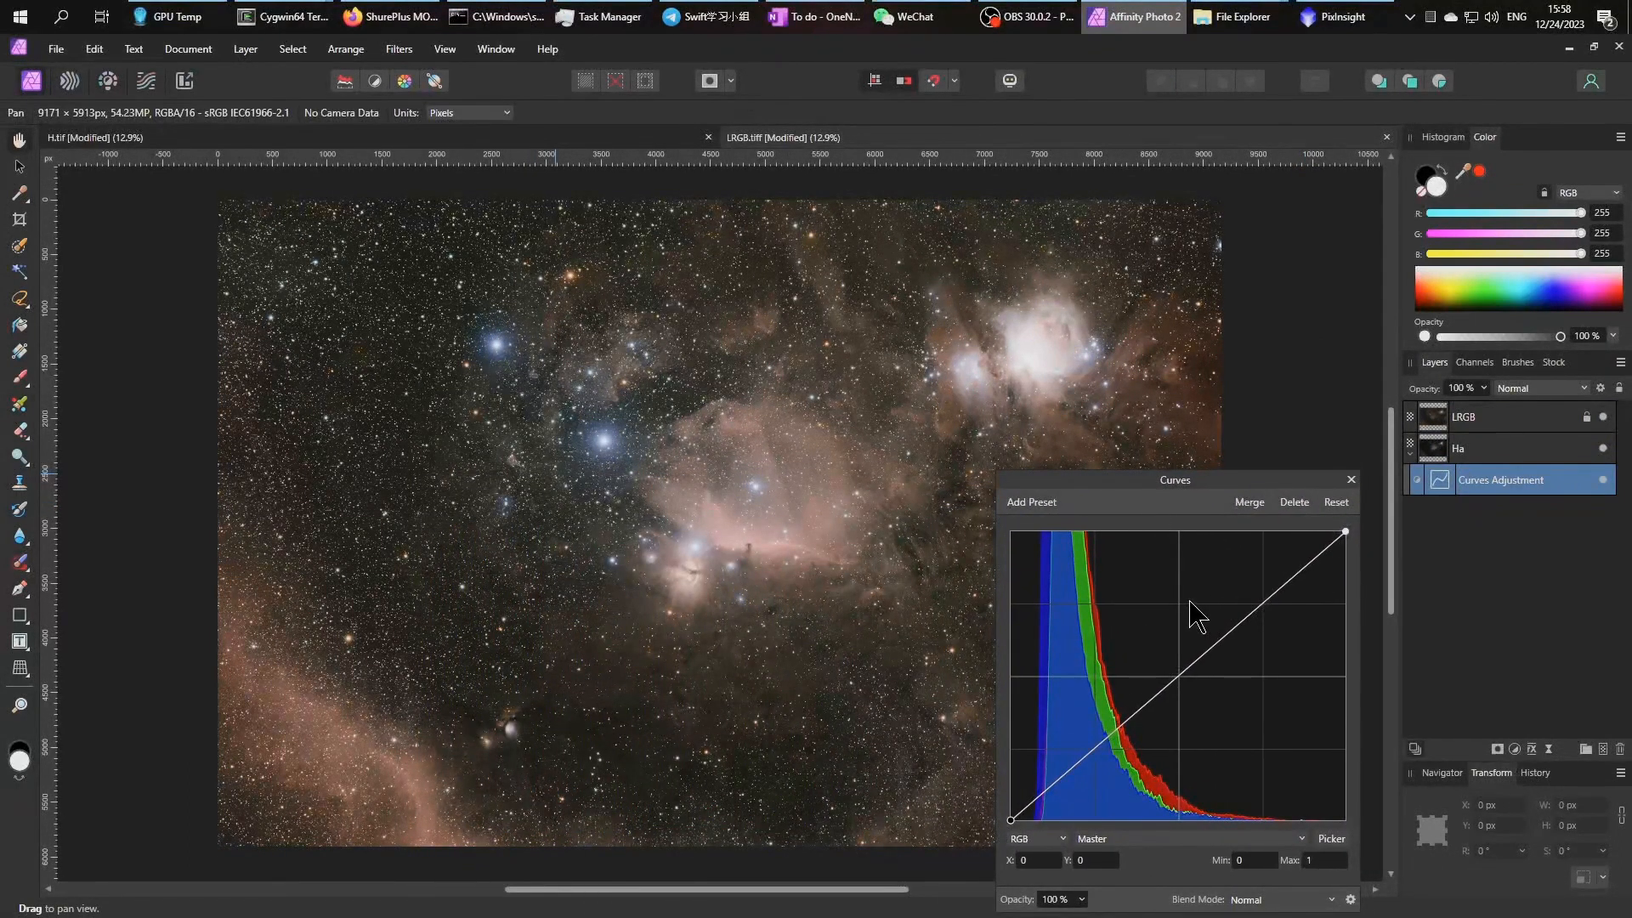
pyautogui.click(1131, 841)
pyautogui.click(1119, 843)
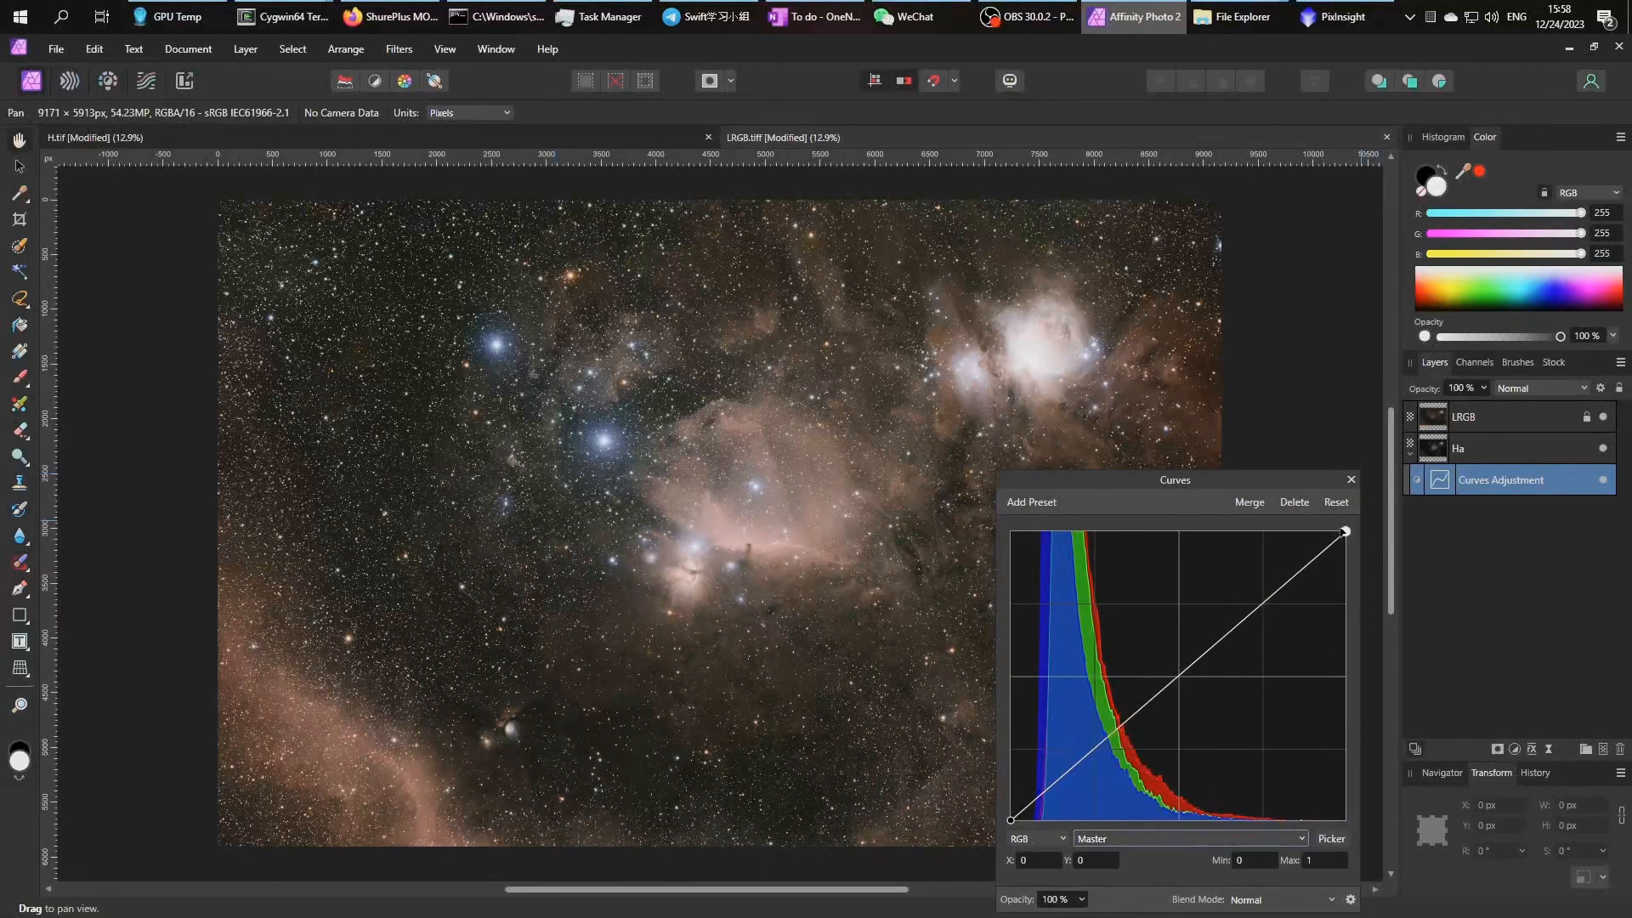
# Try moving the master curve's black and white endpoints, including the white endpoint down to output 0, and return them to the diagonal
pyautogui.moveTo(1346, 532)
pyautogui.mouseDown()
pyautogui.moveTo(1348, 605)
pyautogui.moveTo(1389, 656)
pyautogui.moveTo(1358, 522)
pyautogui.mouseUp()
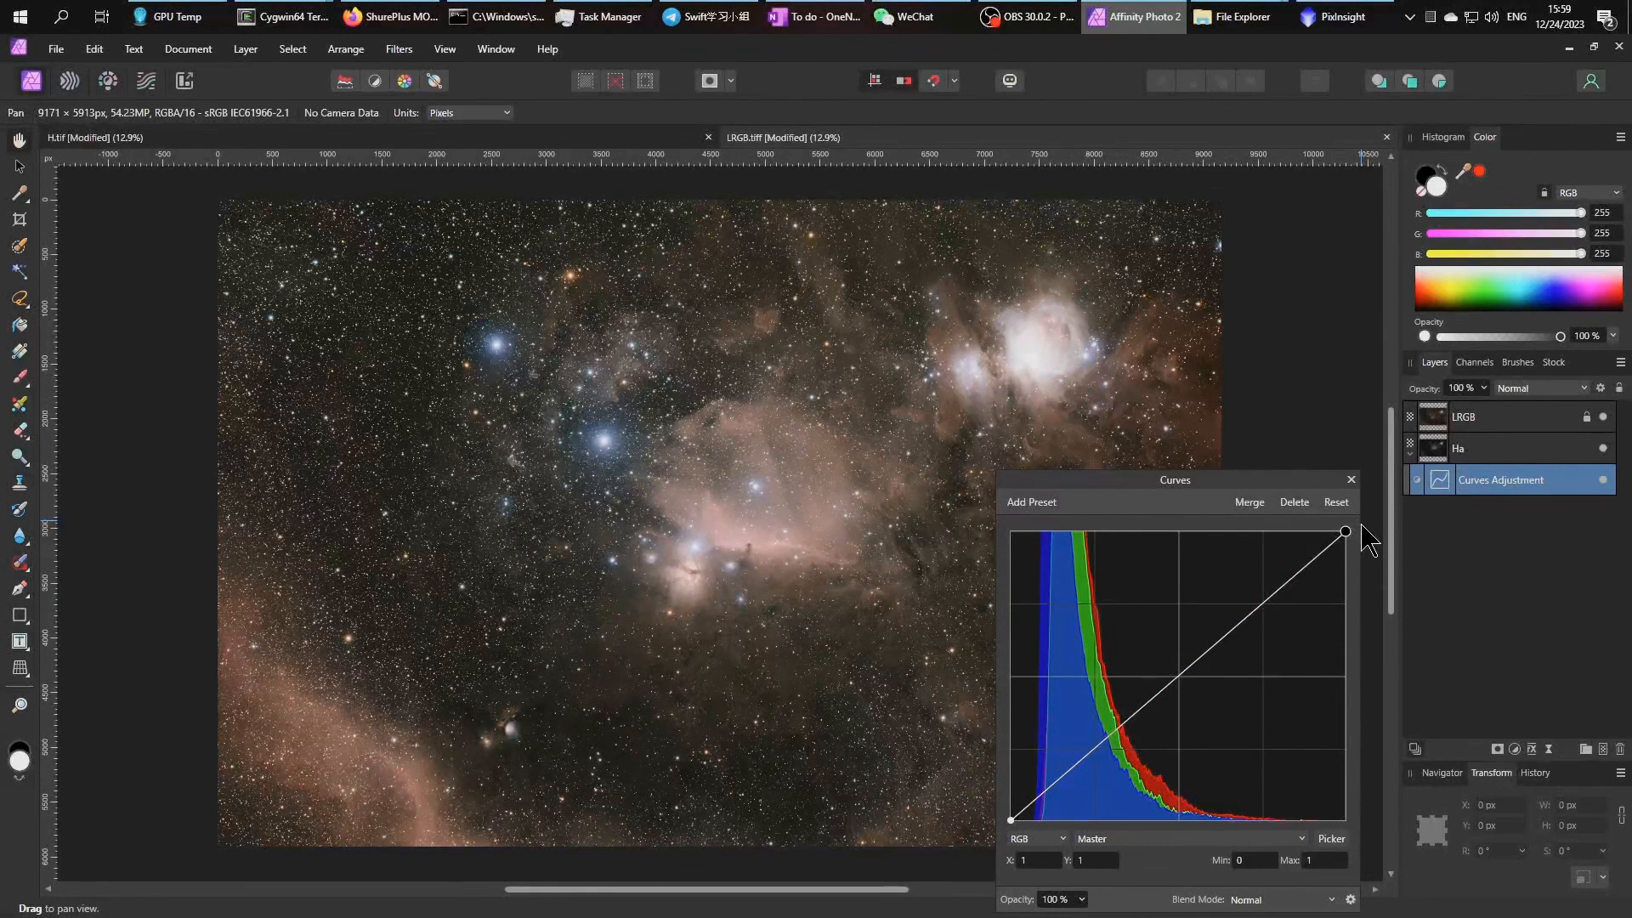
pyautogui.moveTo(1011, 820); pyautogui.dragTo(966, 680)
pyautogui.moveTo(966, 757); pyautogui.dragTo(950, 893)
pyautogui.moveTo(1345, 532); pyautogui.dragTo(1477, 884)
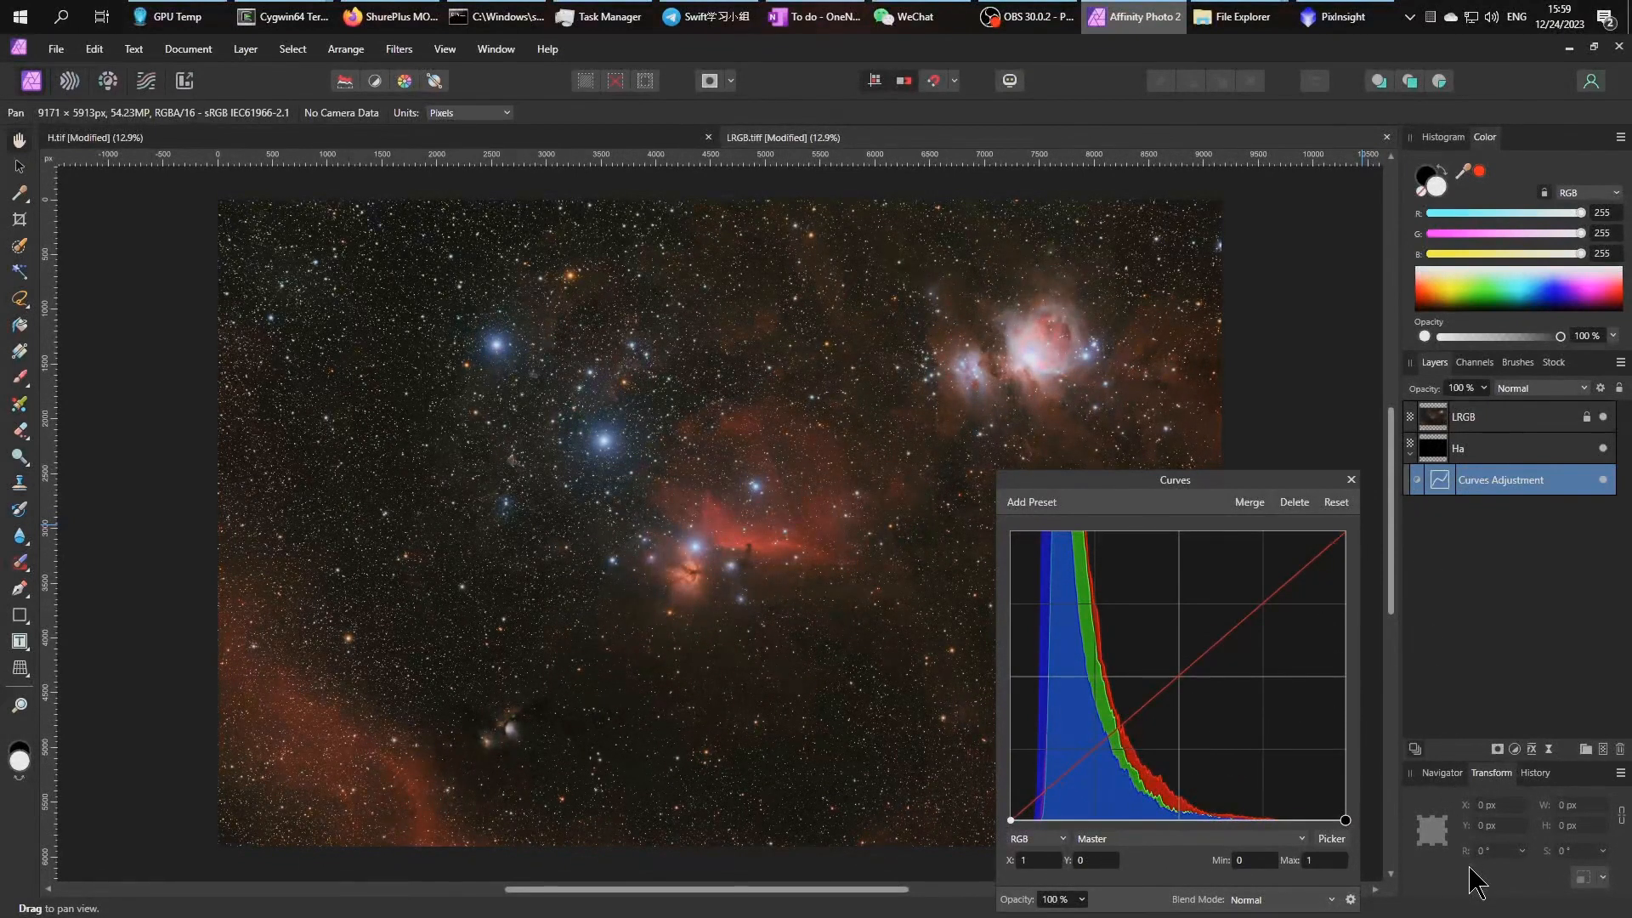
pyautogui.moveTo(1478, 884); pyautogui.dragTo(1411, 471)
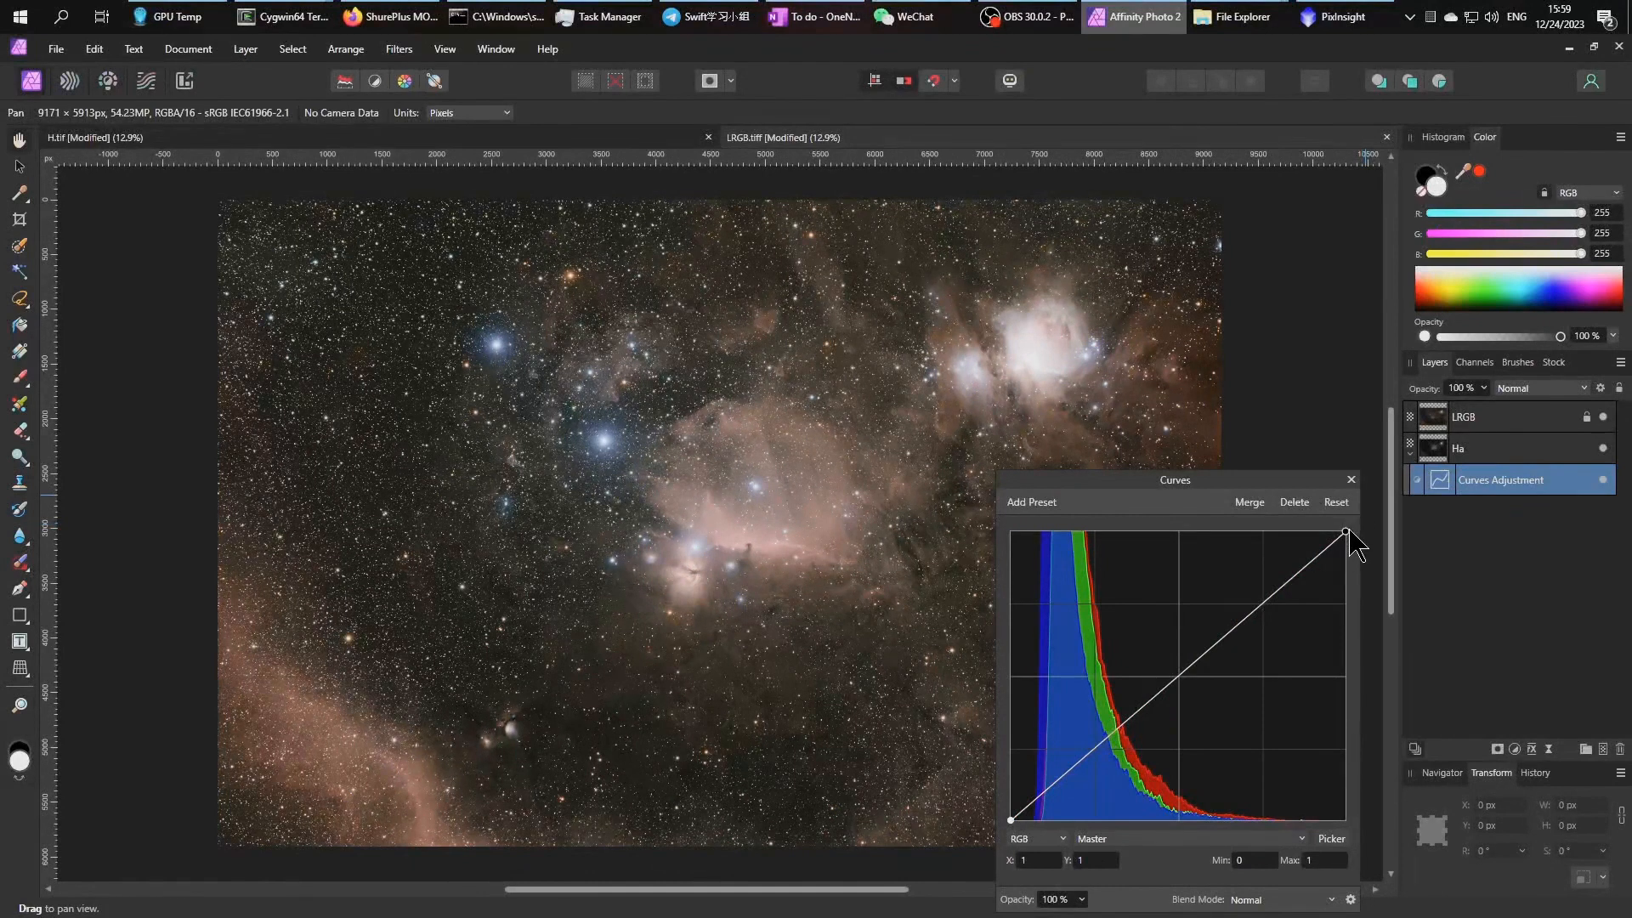
# Lower the master curve's white endpoint to an output of about 0.299, testing 0.337 and 0 on the way
pyautogui.moveTo(1347, 533); pyautogui.dragTo(1401, 725)
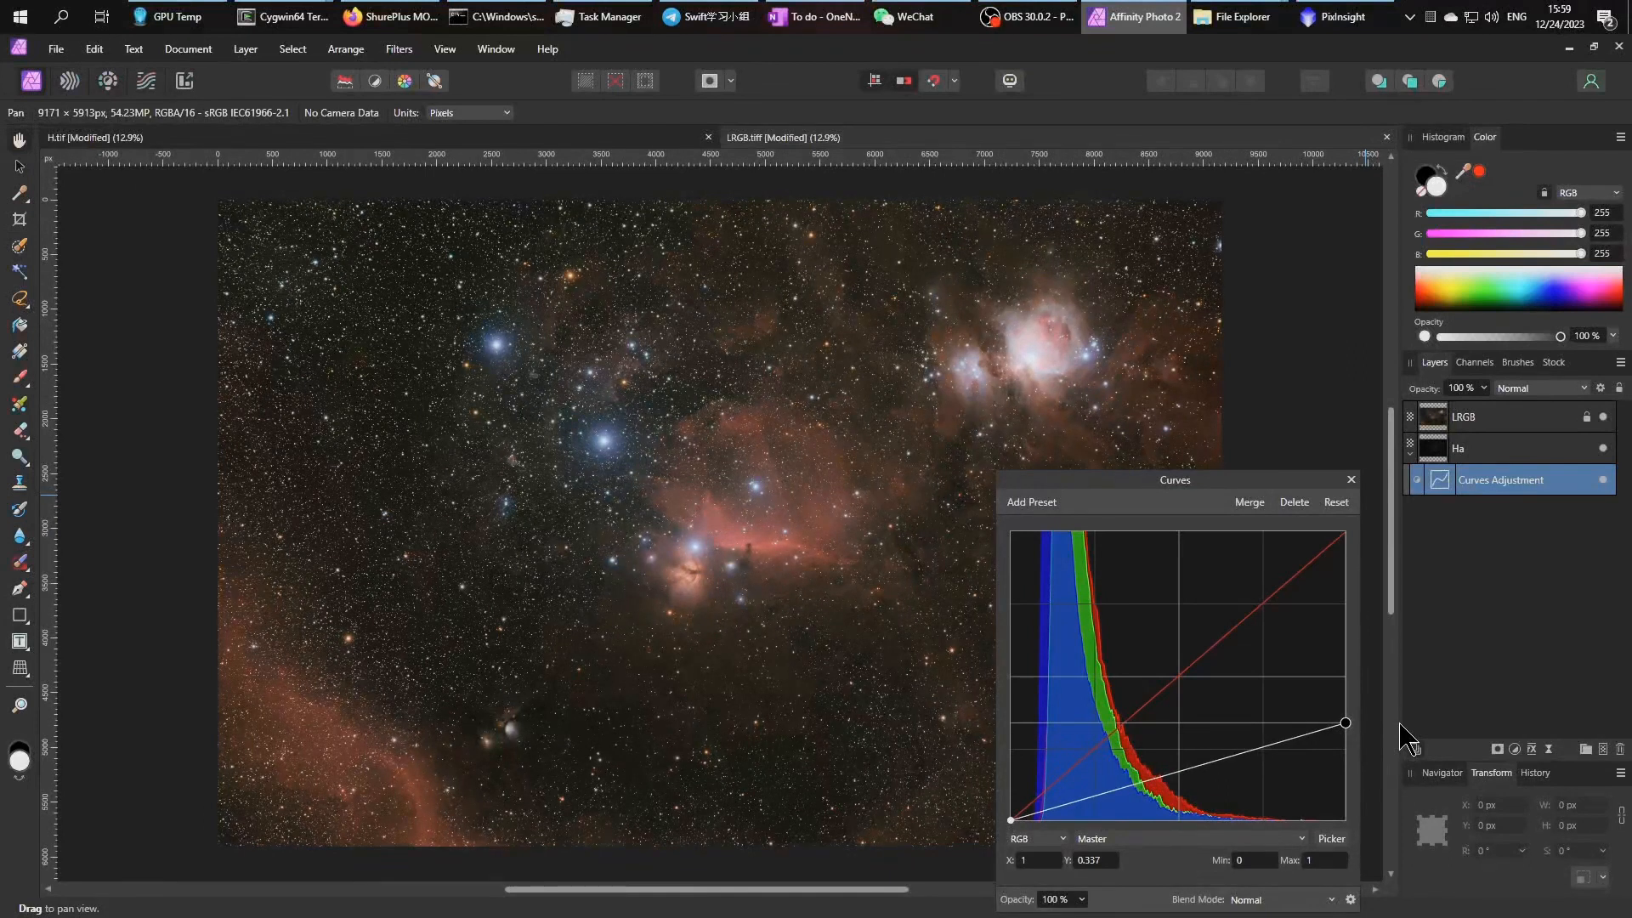
pyautogui.moveTo(1400, 723); pyautogui.dragTo(1439, 819)
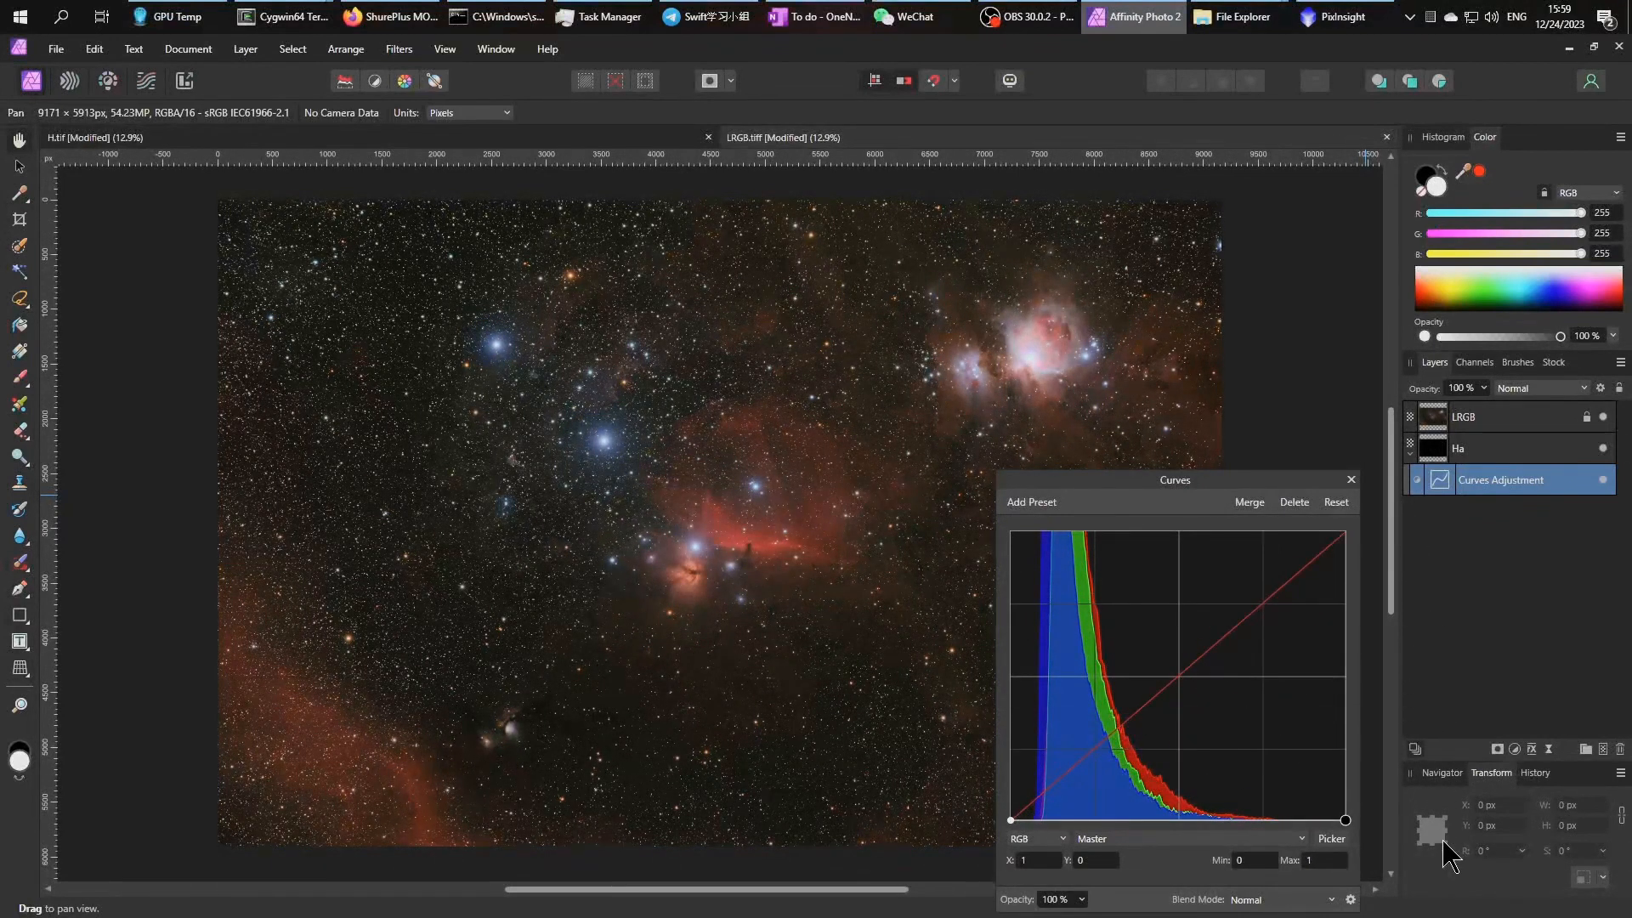
pyautogui.moveTo(1452, 859); pyautogui.dragTo(1454, 736)
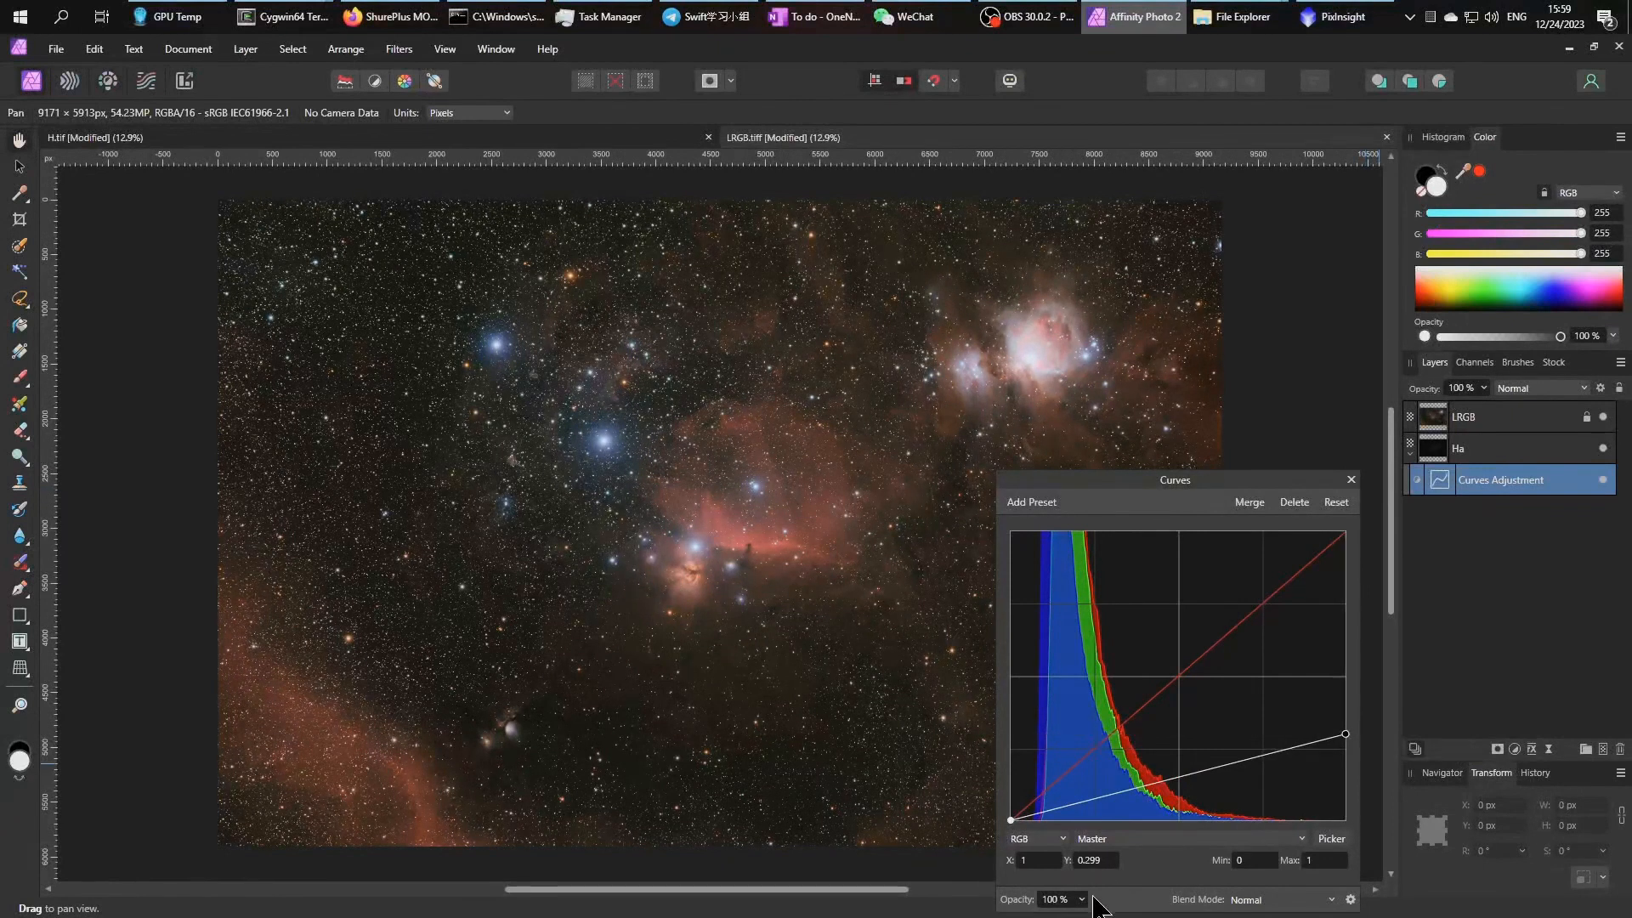
pyautogui.click(1108, 860)
# Compare the image with the dimmed Ha layer shown and hidden
pyautogui.click(1599, 459)
pyautogui.click(1599, 459)
pyautogui.click(1601, 455)
pyautogui.click(1601, 455)
pyautogui.click(1601, 455)
pyautogui.click(1601, 453)
# Lower the white endpoints of the Green and Blue channel curves to output 0 so Ha contributes only red
pyautogui.click(1257, 842)
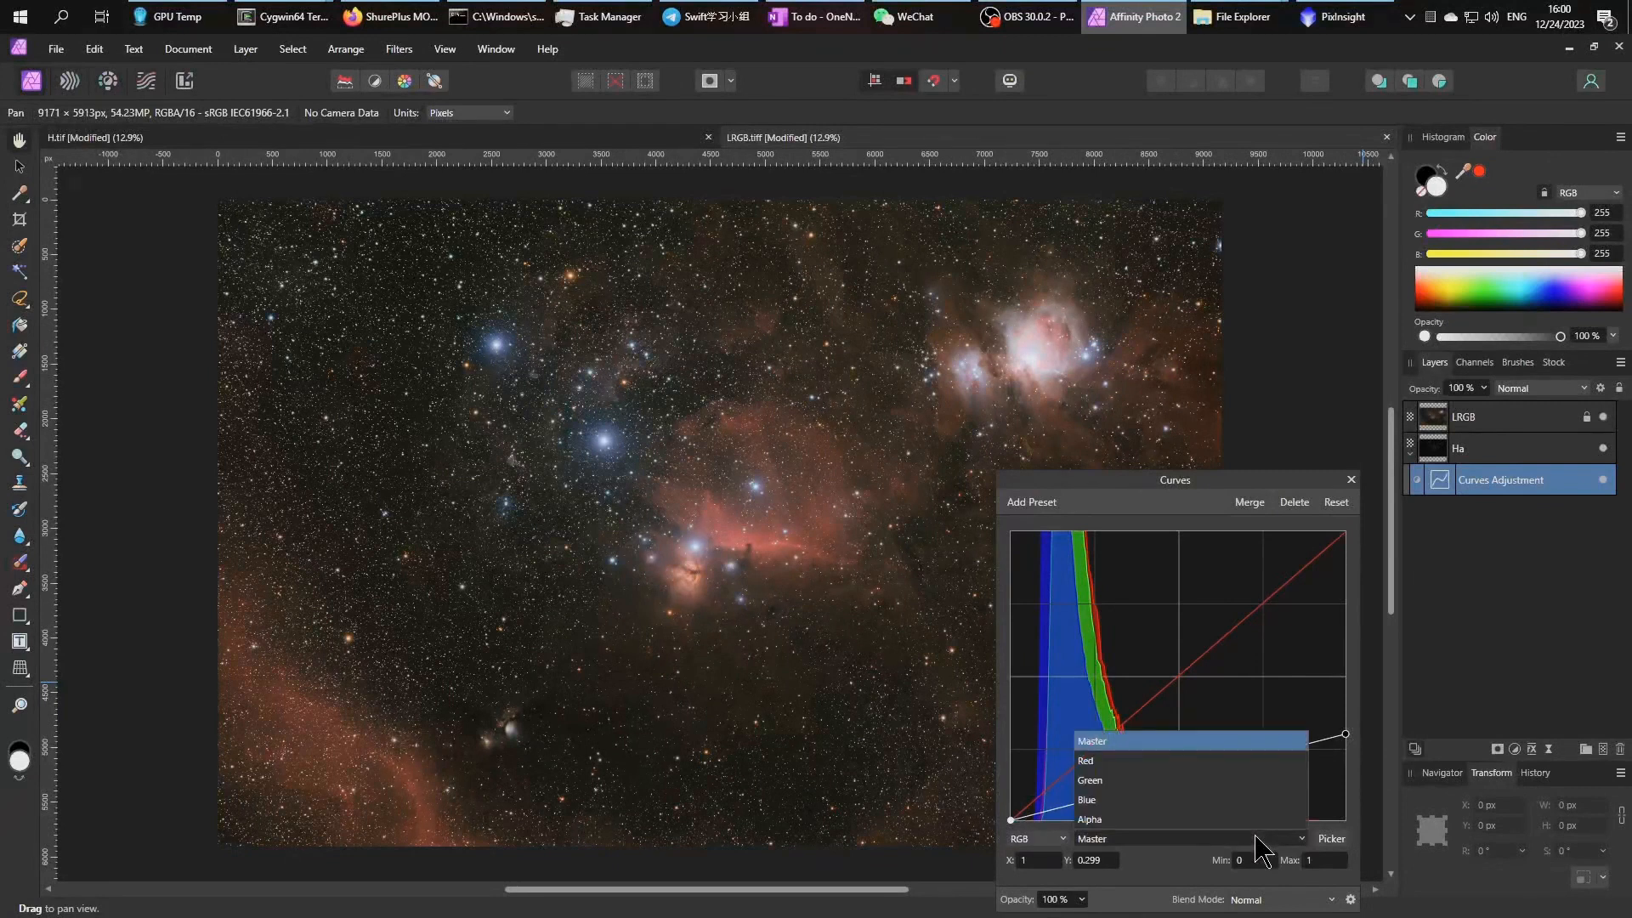
pyautogui.click(1175, 783)
pyautogui.moveTo(1347, 533); pyautogui.dragTo(1435, 853)
pyautogui.click(1175, 848)
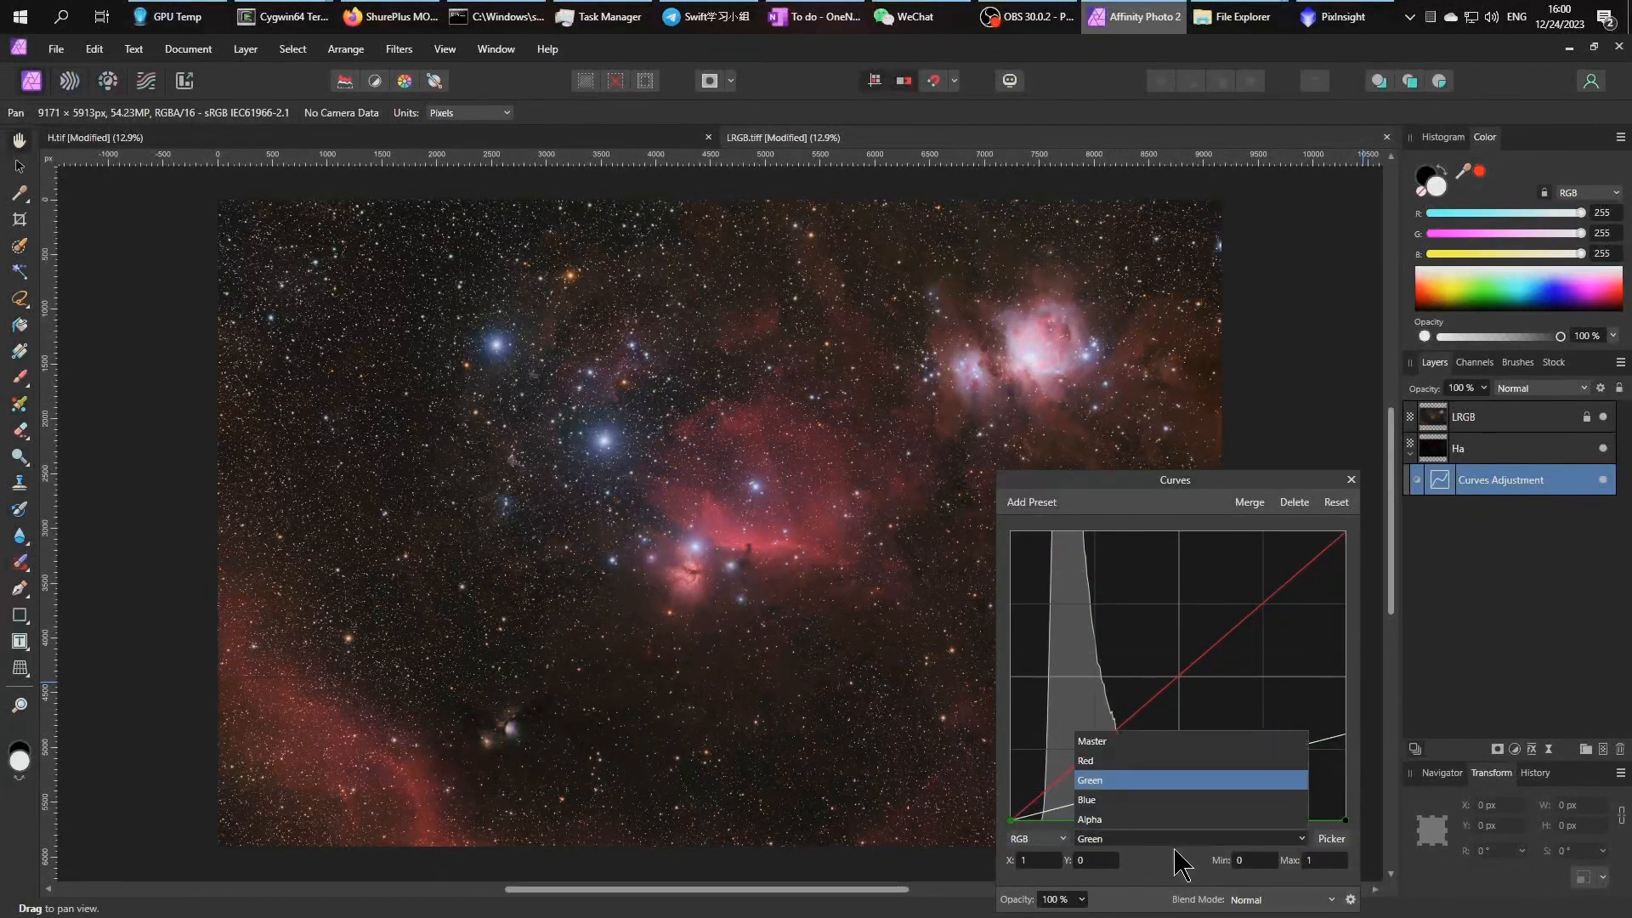
pyautogui.click(1185, 806)
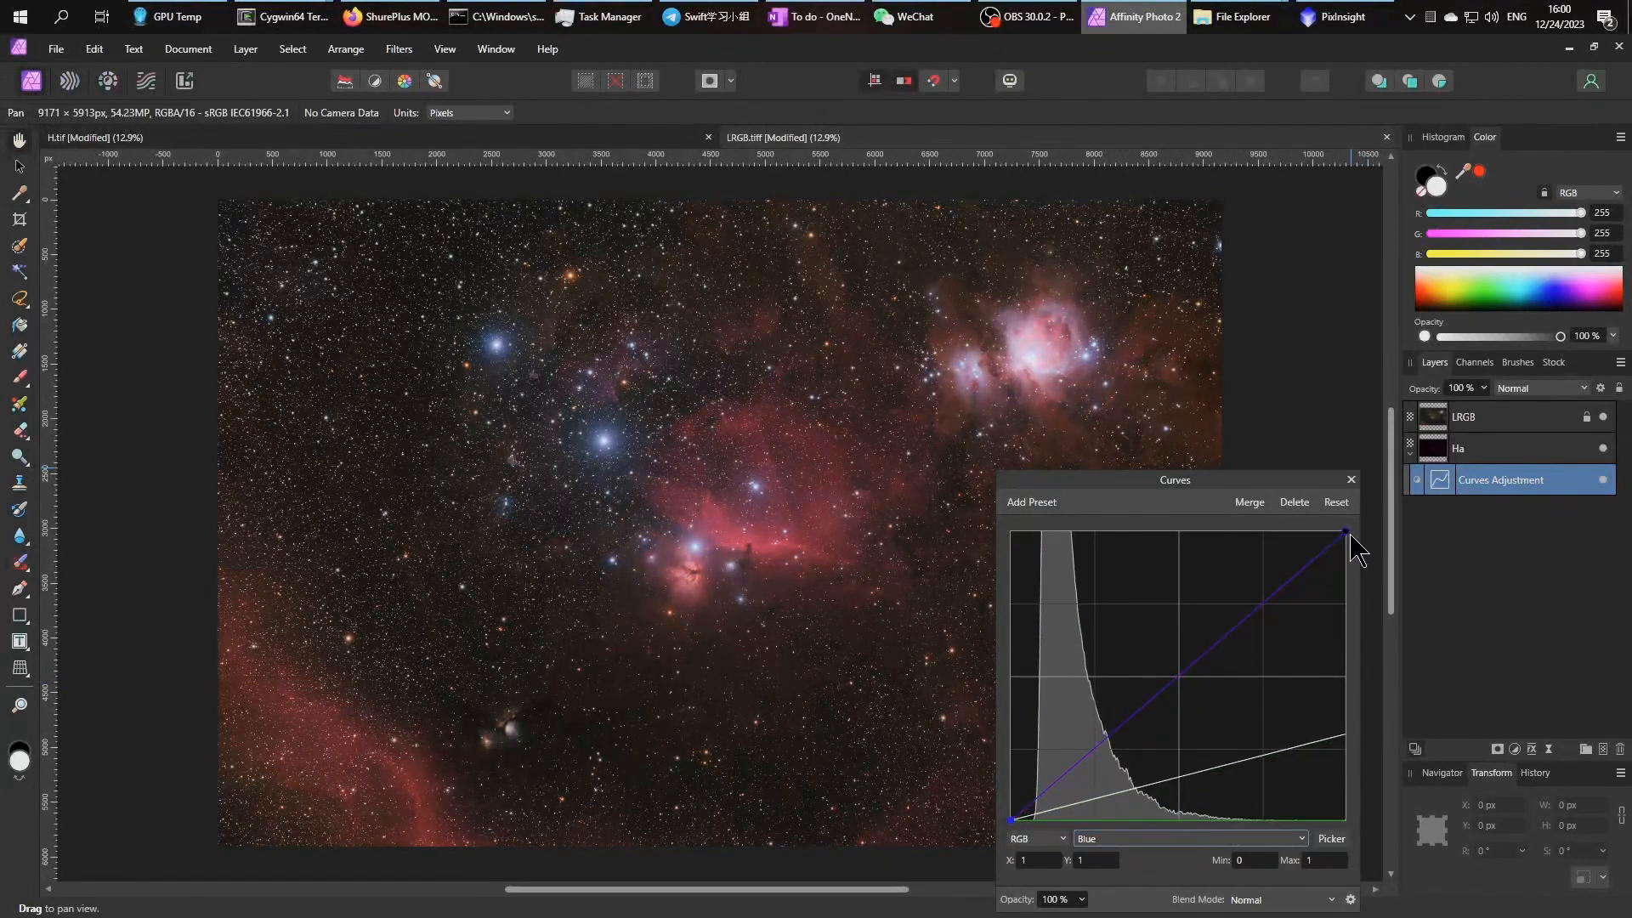
pyautogui.moveTo(1346, 534); pyautogui.dragTo(1447, 845)
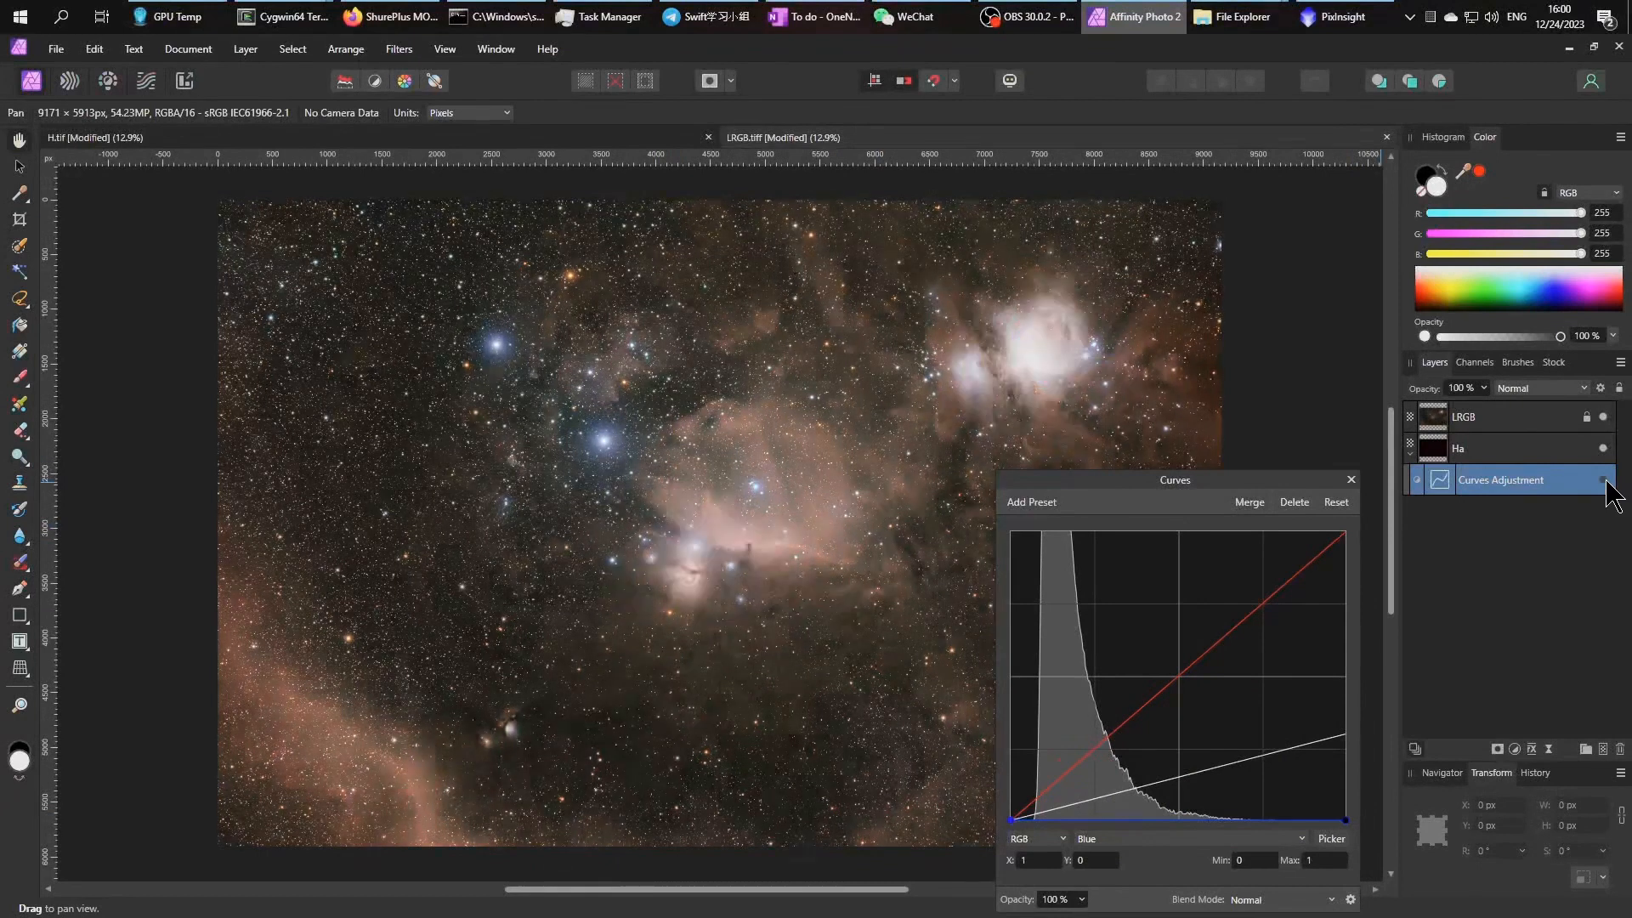
# Toggle the Curves adjustment and the Ha layer to check the effect of removing green and blue
pyautogui.click(1603, 480)
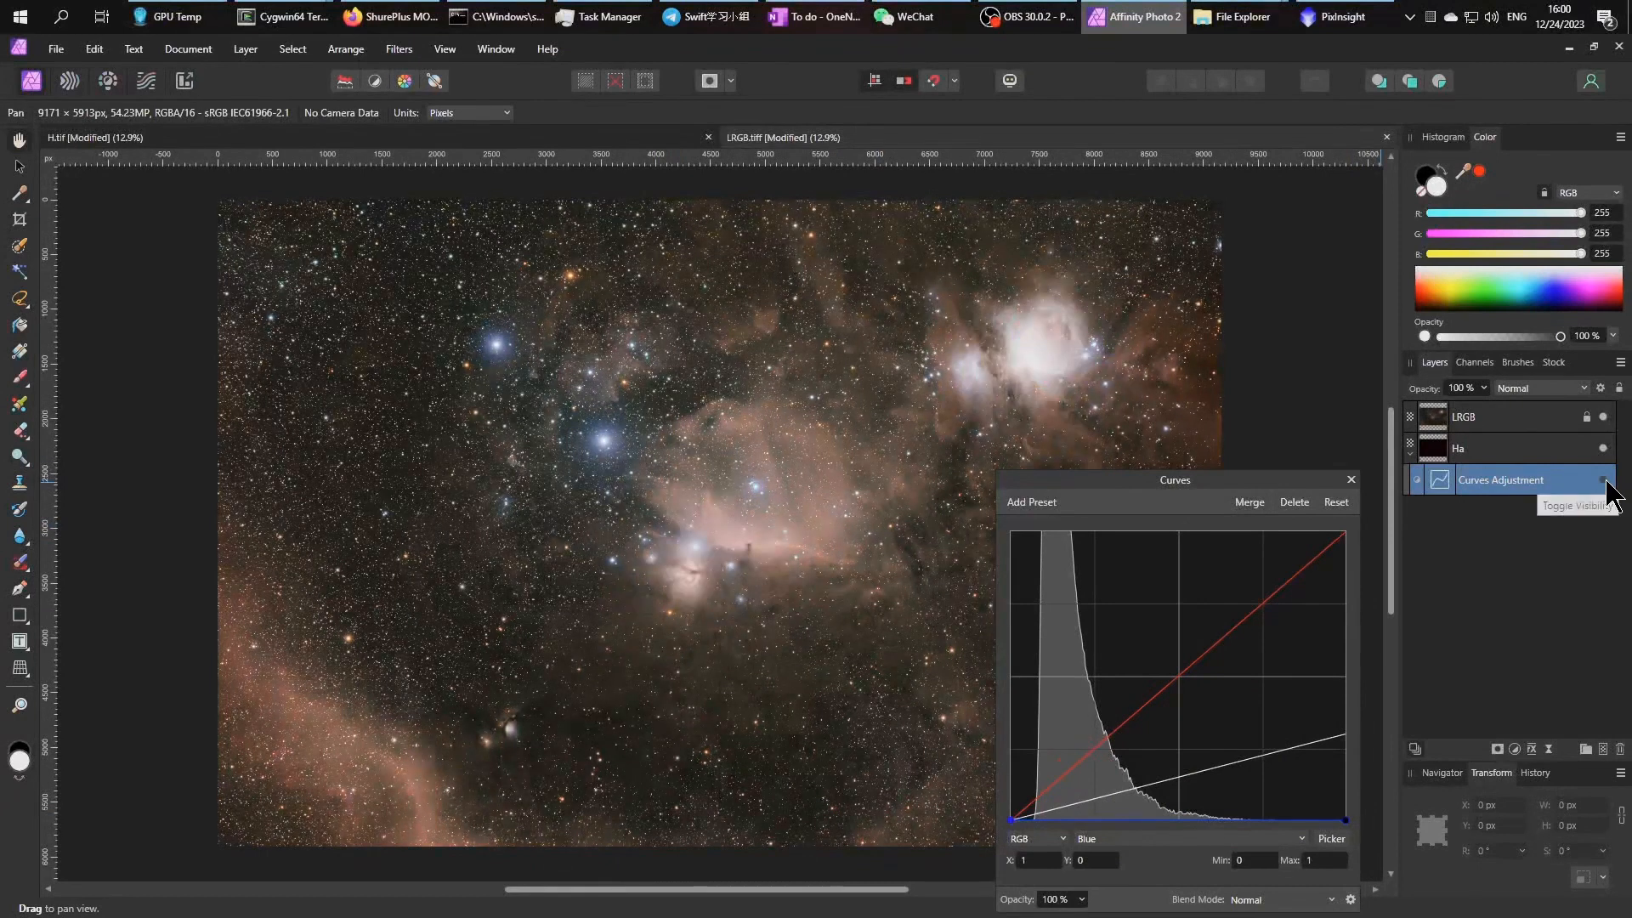
pyautogui.click(1604, 481)
pyautogui.click(1603, 449)
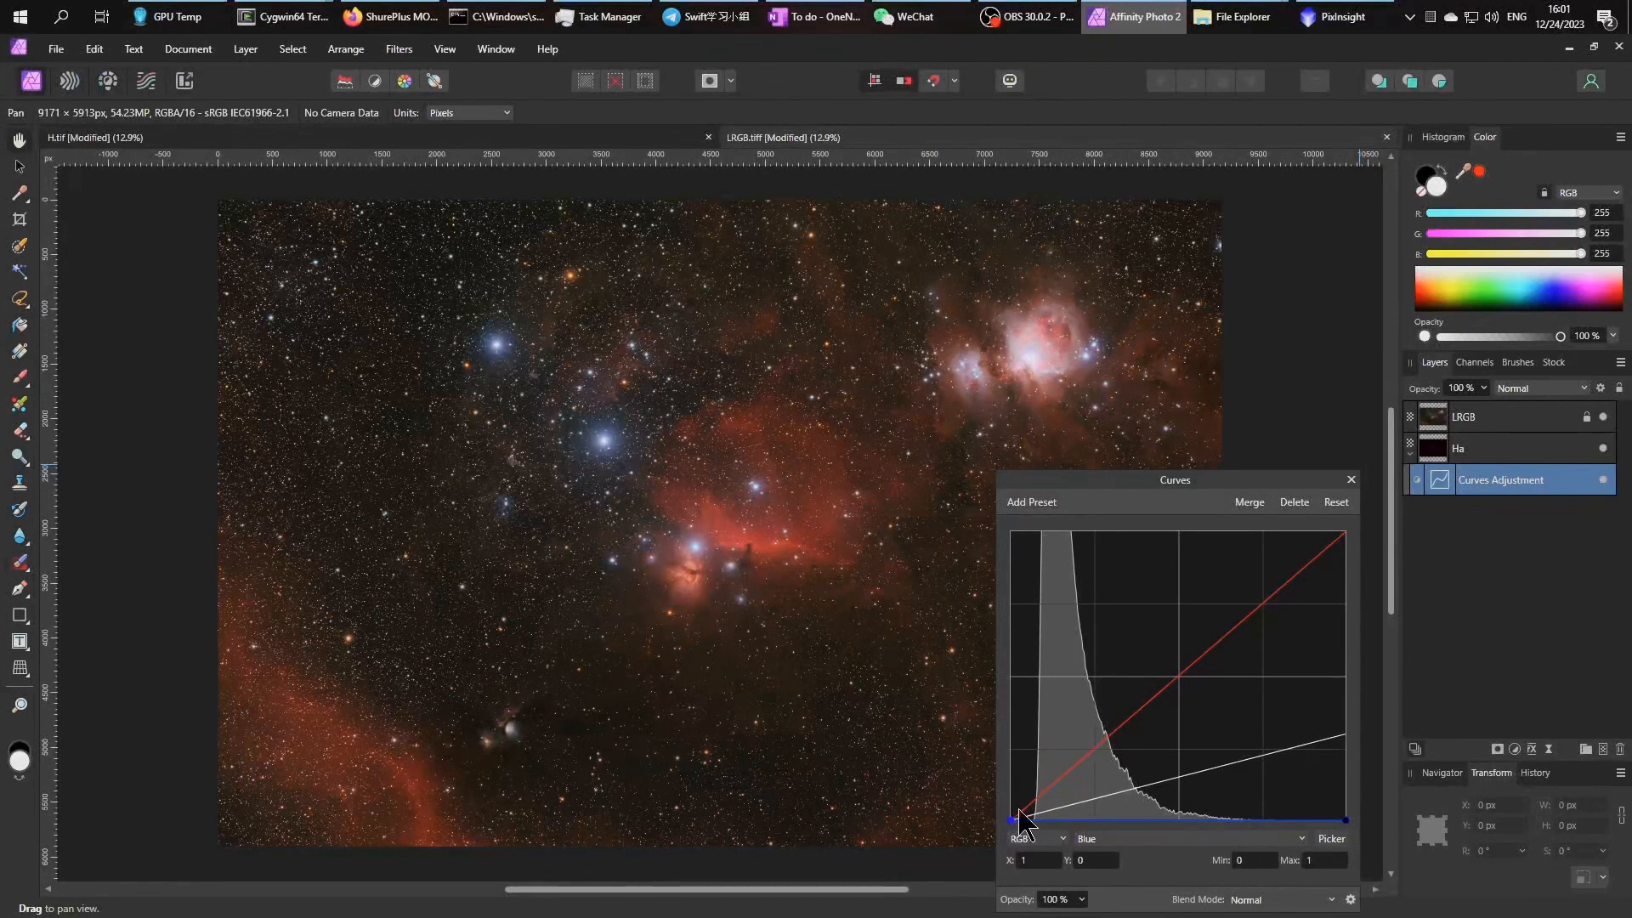
# Raise the master curve's white endpoint to an output of about 0.508
pyautogui.click(1132, 841)
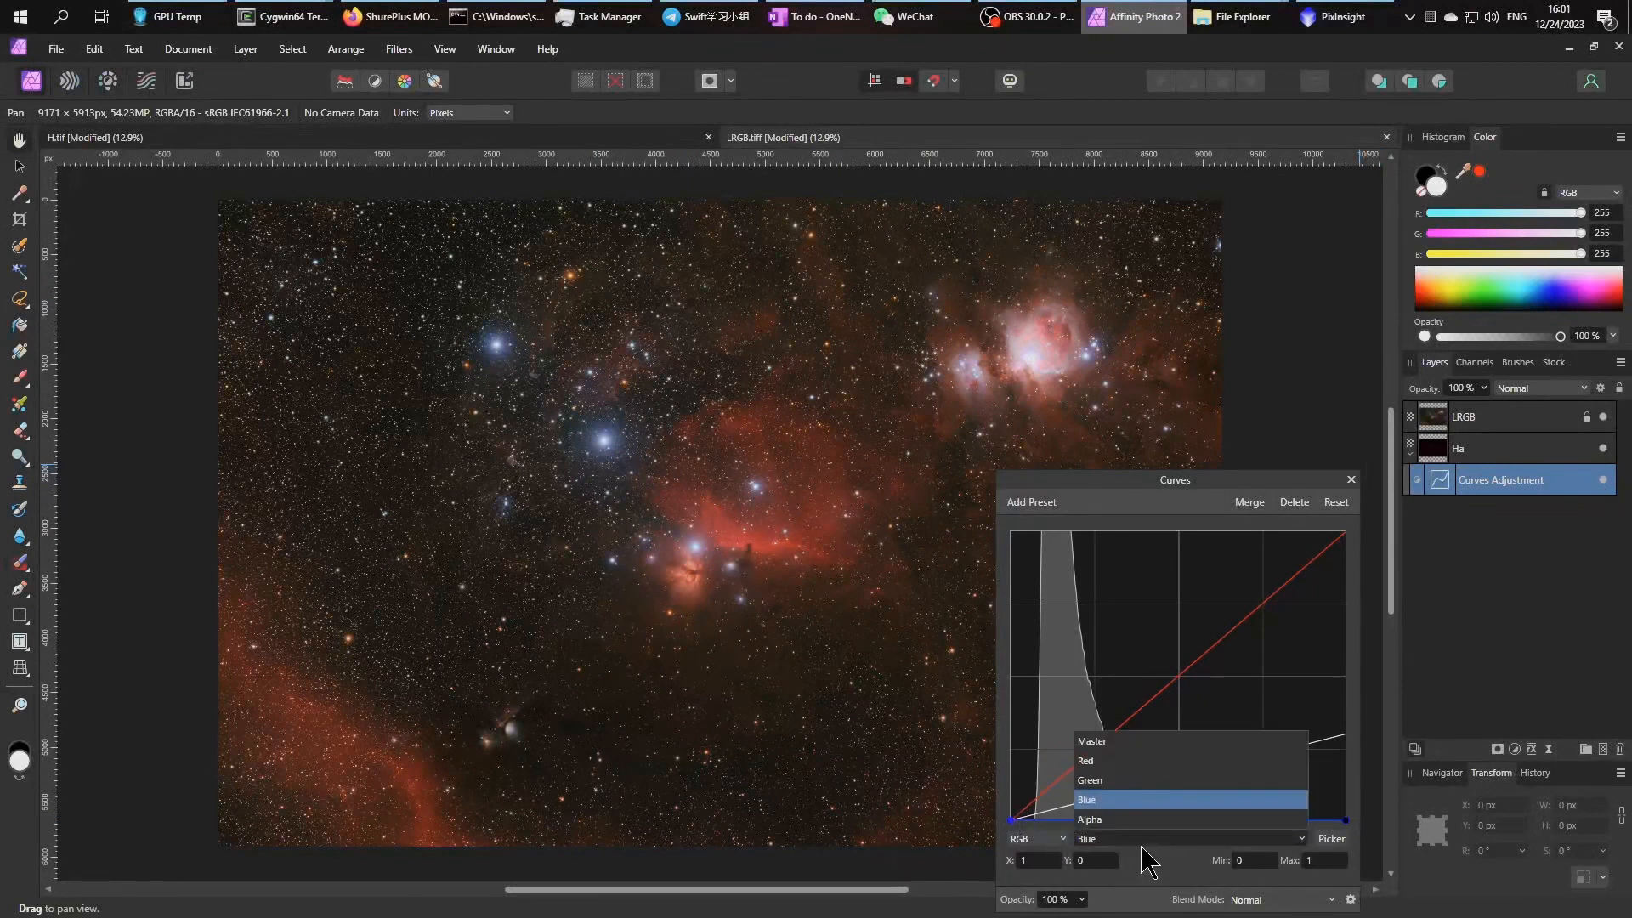
pyautogui.click(1148, 742)
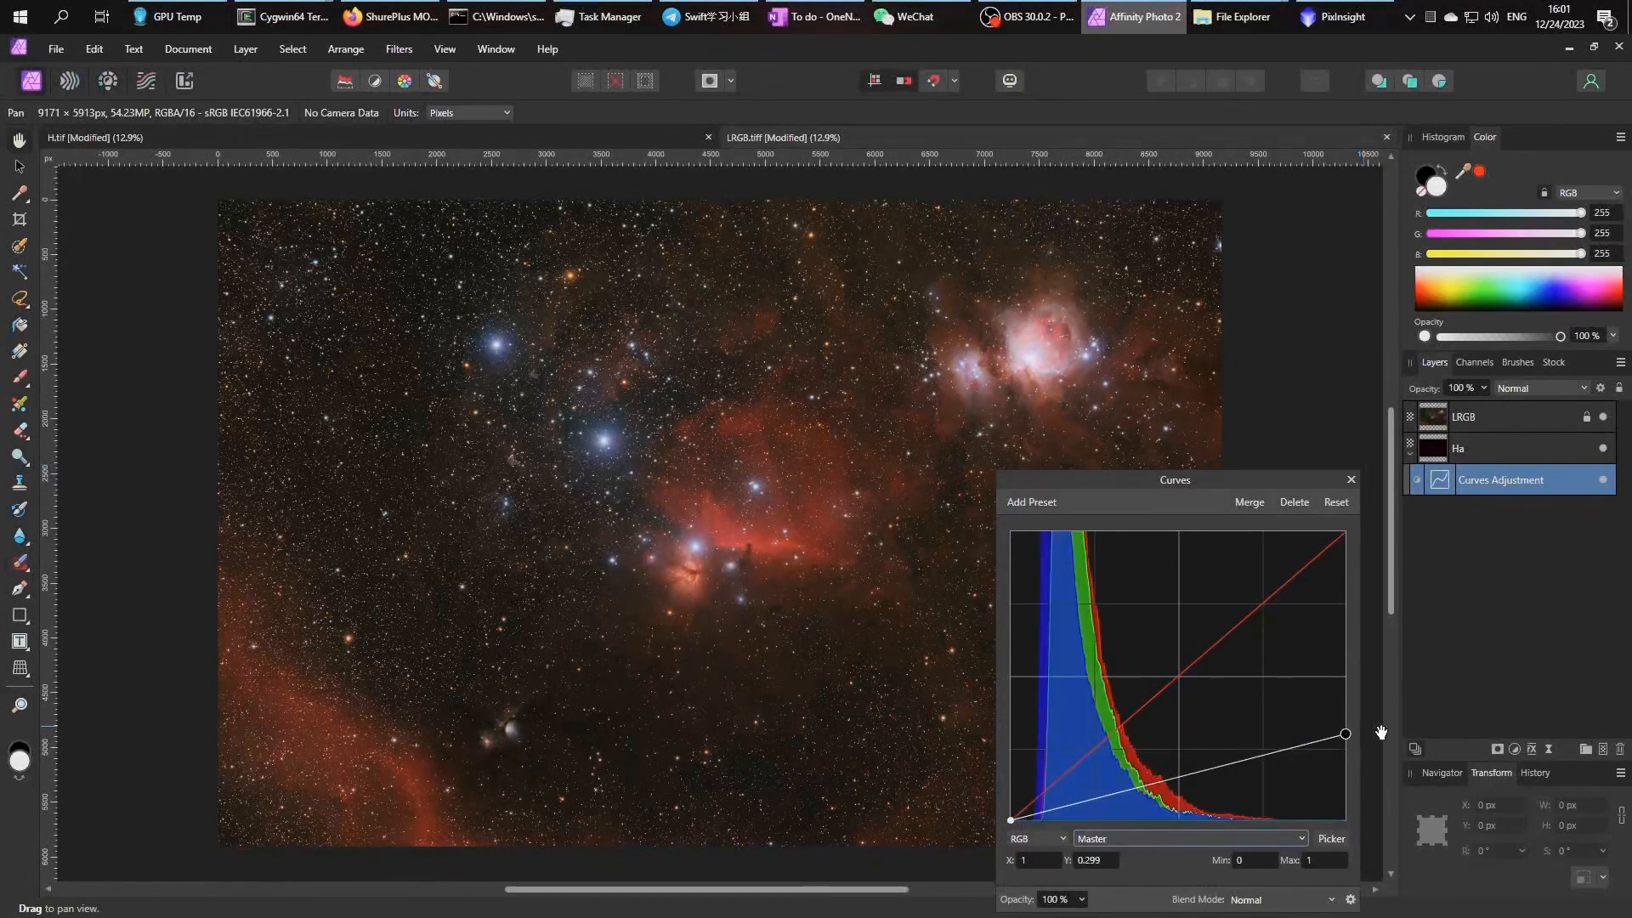
pyautogui.moveTo(1352, 733); pyautogui.dragTo(1418, 690)
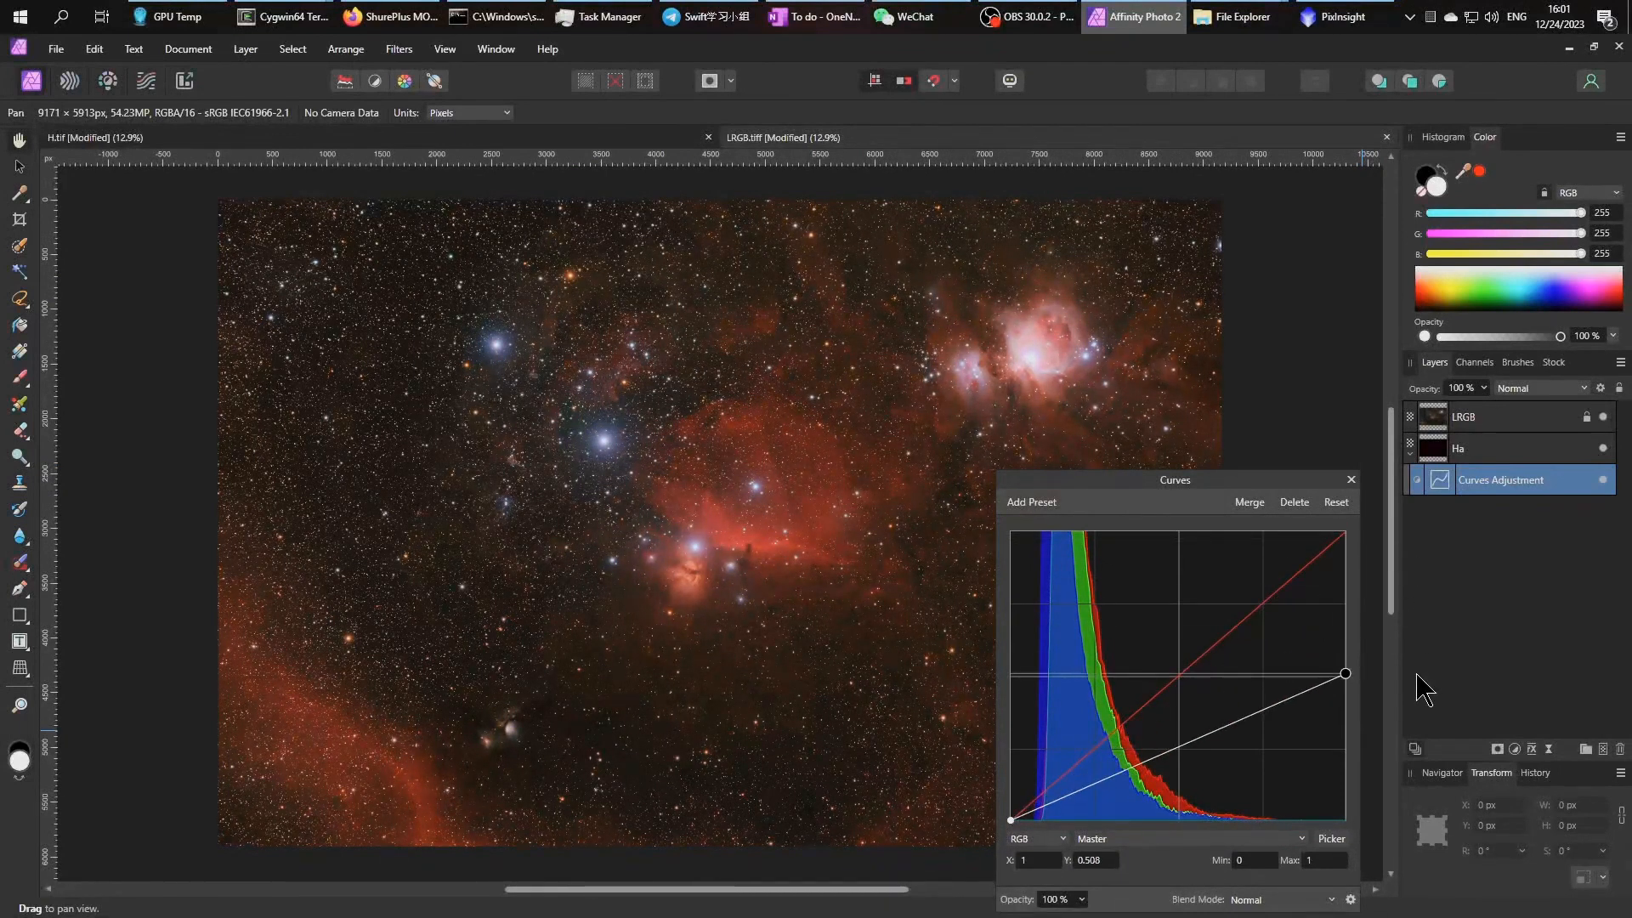
# Lower the Red channel curve's white endpoint to an output of about 0.723
pyautogui.click(1135, 839)
pyautogui.click(1115, 774)
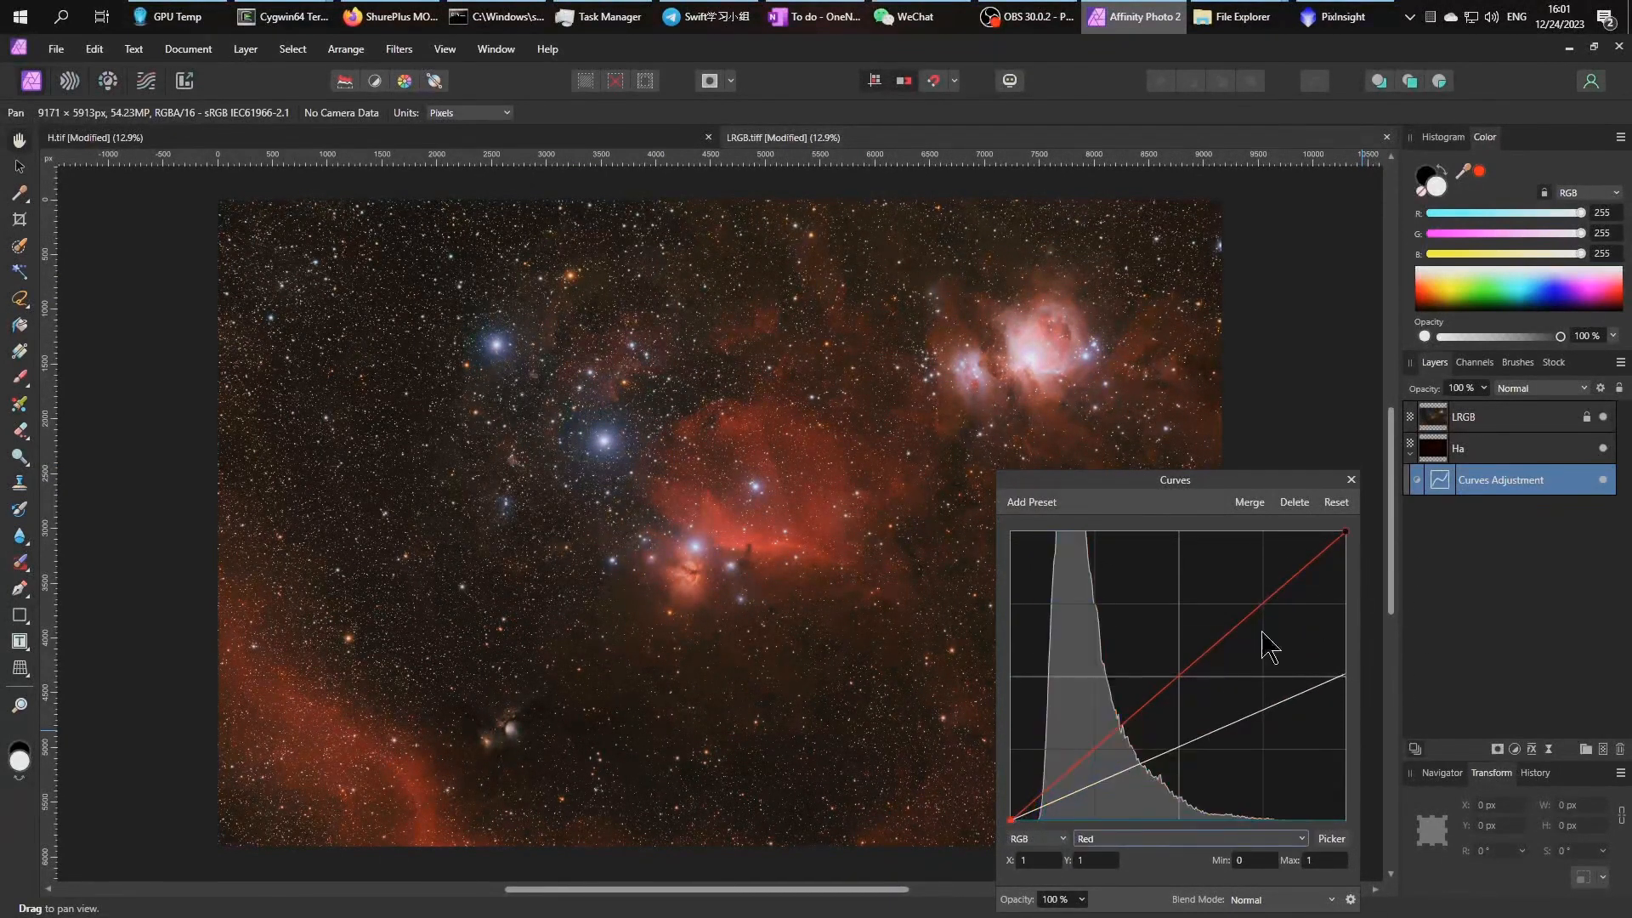
pyautogui.moveTo(1347, 536); pyautogui.dragTo(1401, 615)
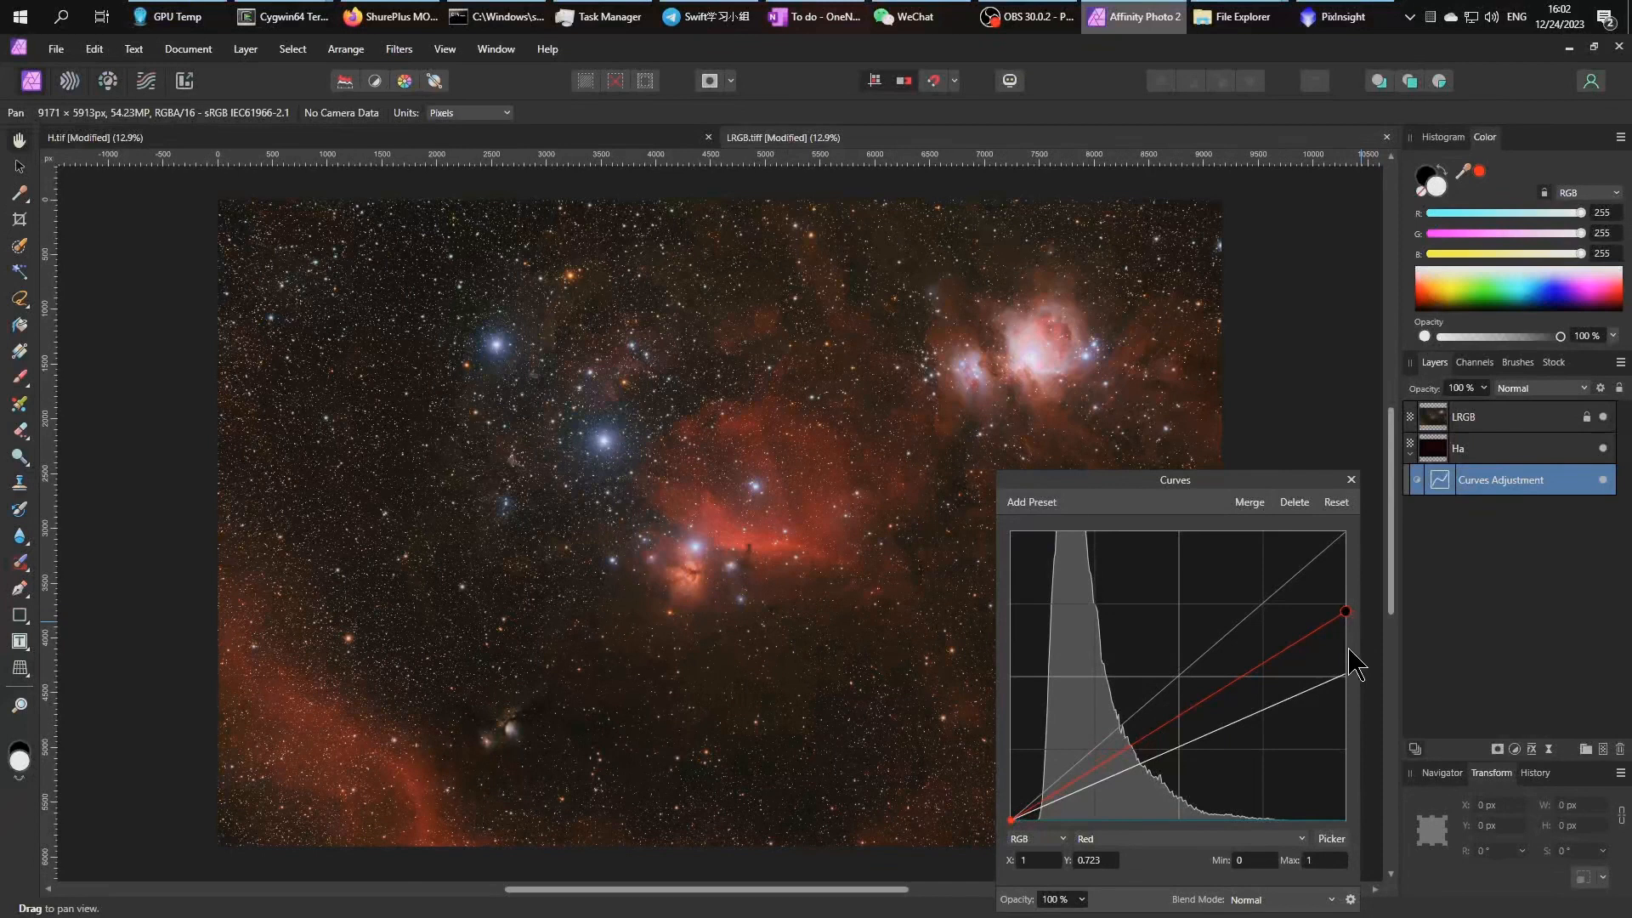
# Restore the master curve's white endpoint to output 1 and move the Curves dialog off the image
pyautogui.click(1220, 838)
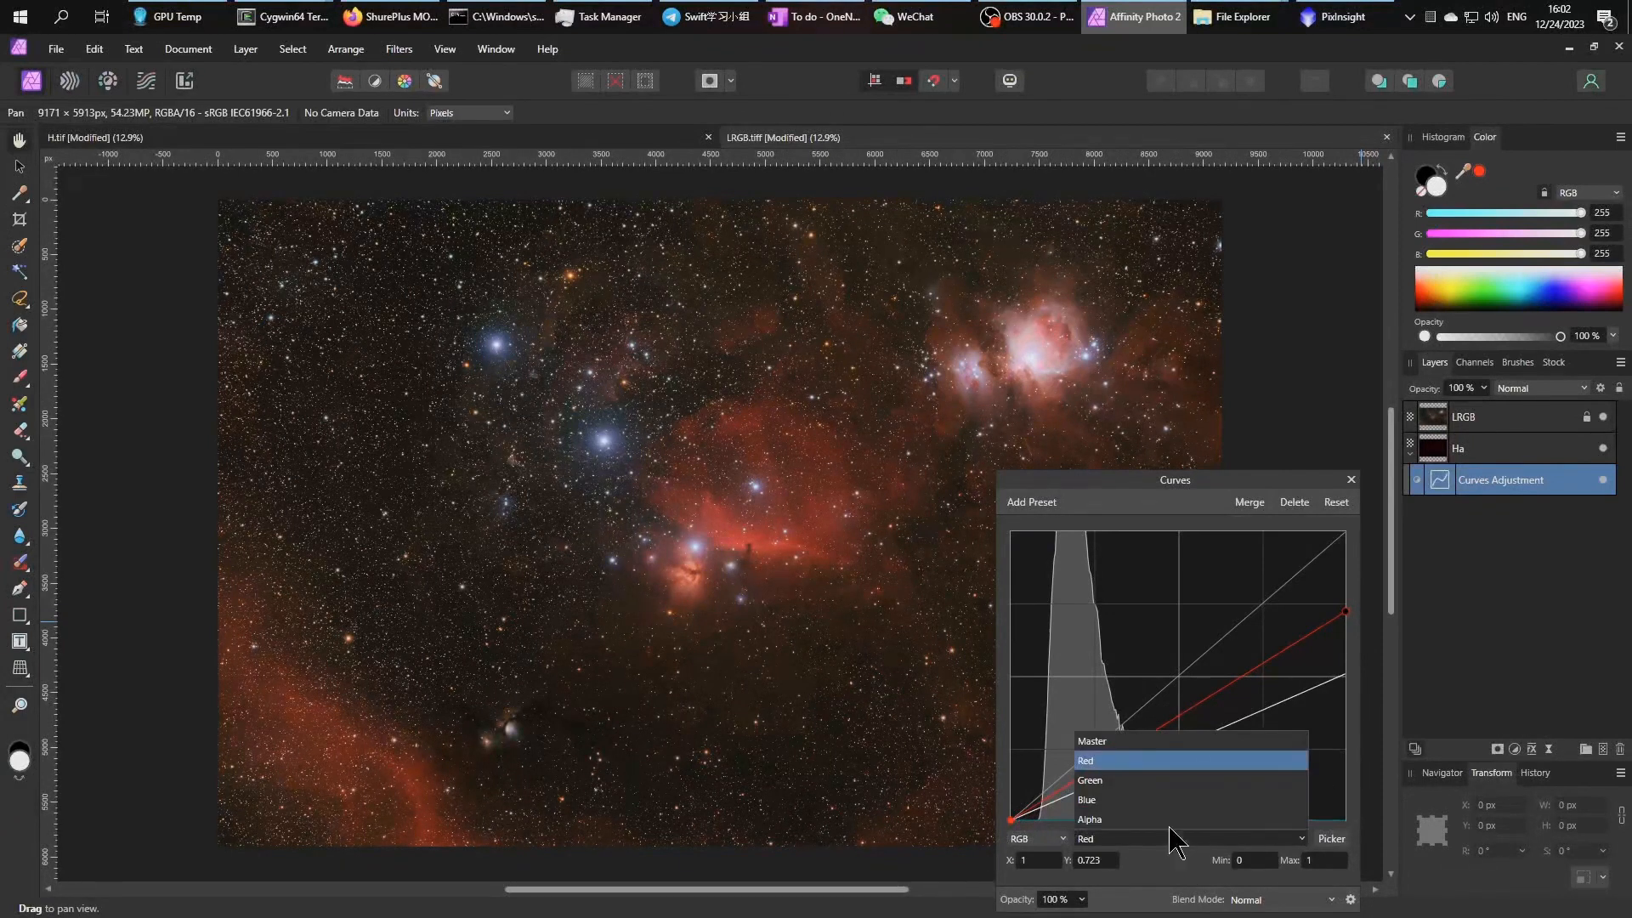
pyautogui.click(1165, 742)
pyautogui.moveTo(1349, 674); pyautogui.dragTo(1371, 523)
pyautogui.moveTo(1103, 490); pyautogui.dragTo(1235, 519)
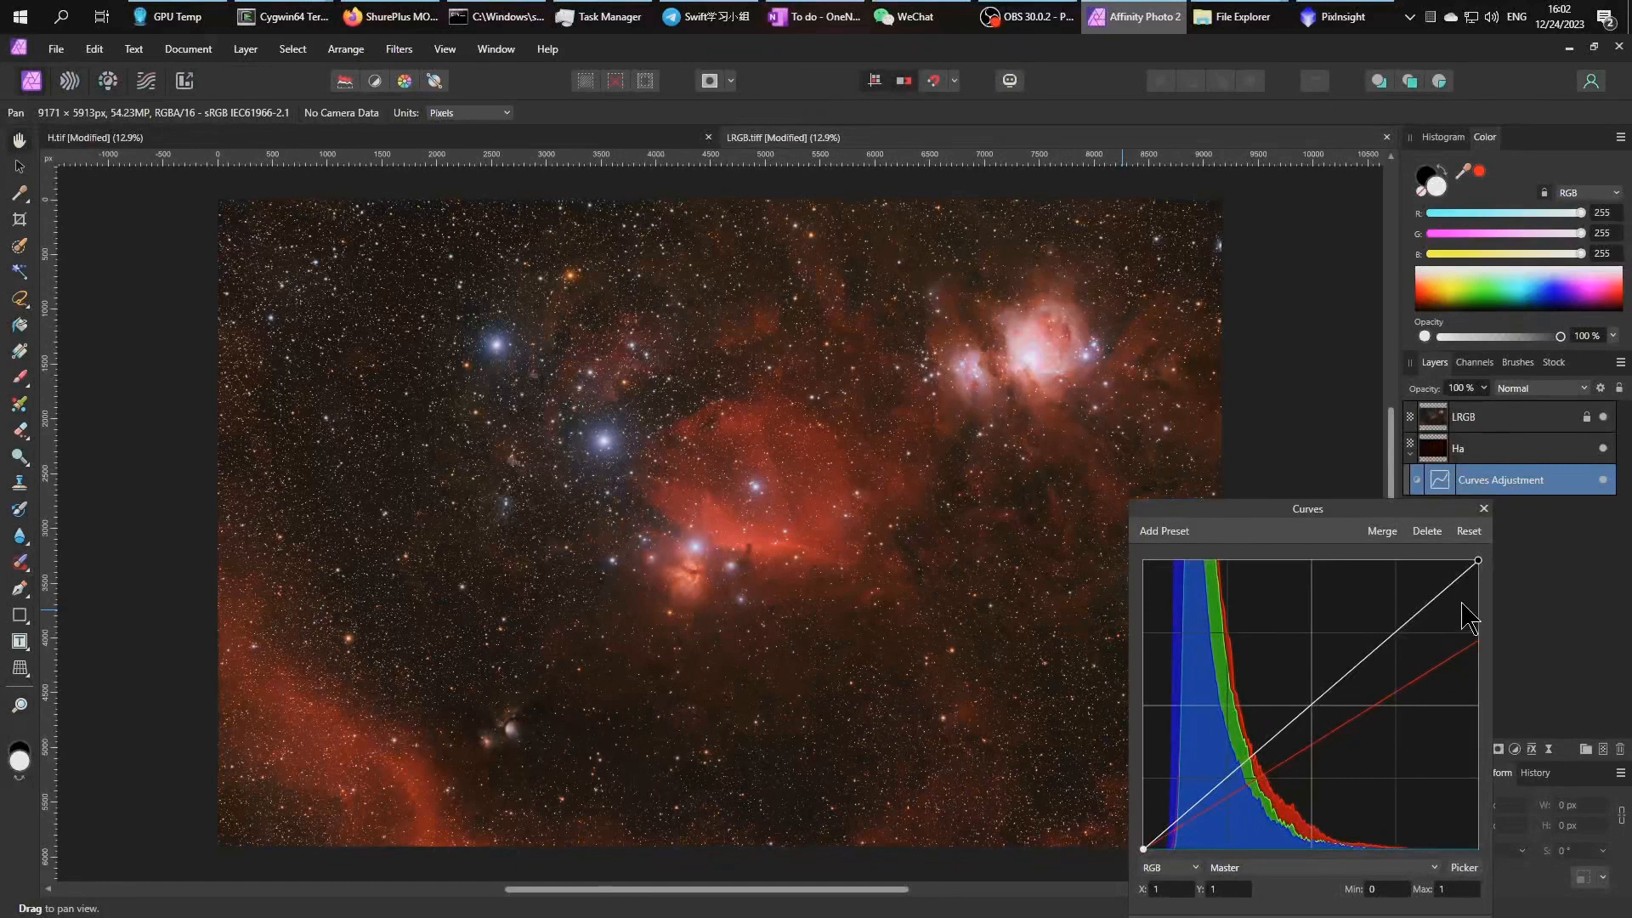
# Shape the master curve into a steep S-curve with a shadow point on the baseline and a midtone point at about 0.315, 0.617
pyautogui.moveTo(1478, 561)
pyautogui.mouseDown()
pyautogui.moveTo(1492, 651)
pyautogui.moveTo(1481, 562)
pyautogui.mouseUp()
pyautogui.moveTo(1342, 679); pyautogui.dragTo(1189, 853)
pyautogui.moveTo(1337, 748); pyautogui.dragTo(1249, 671)
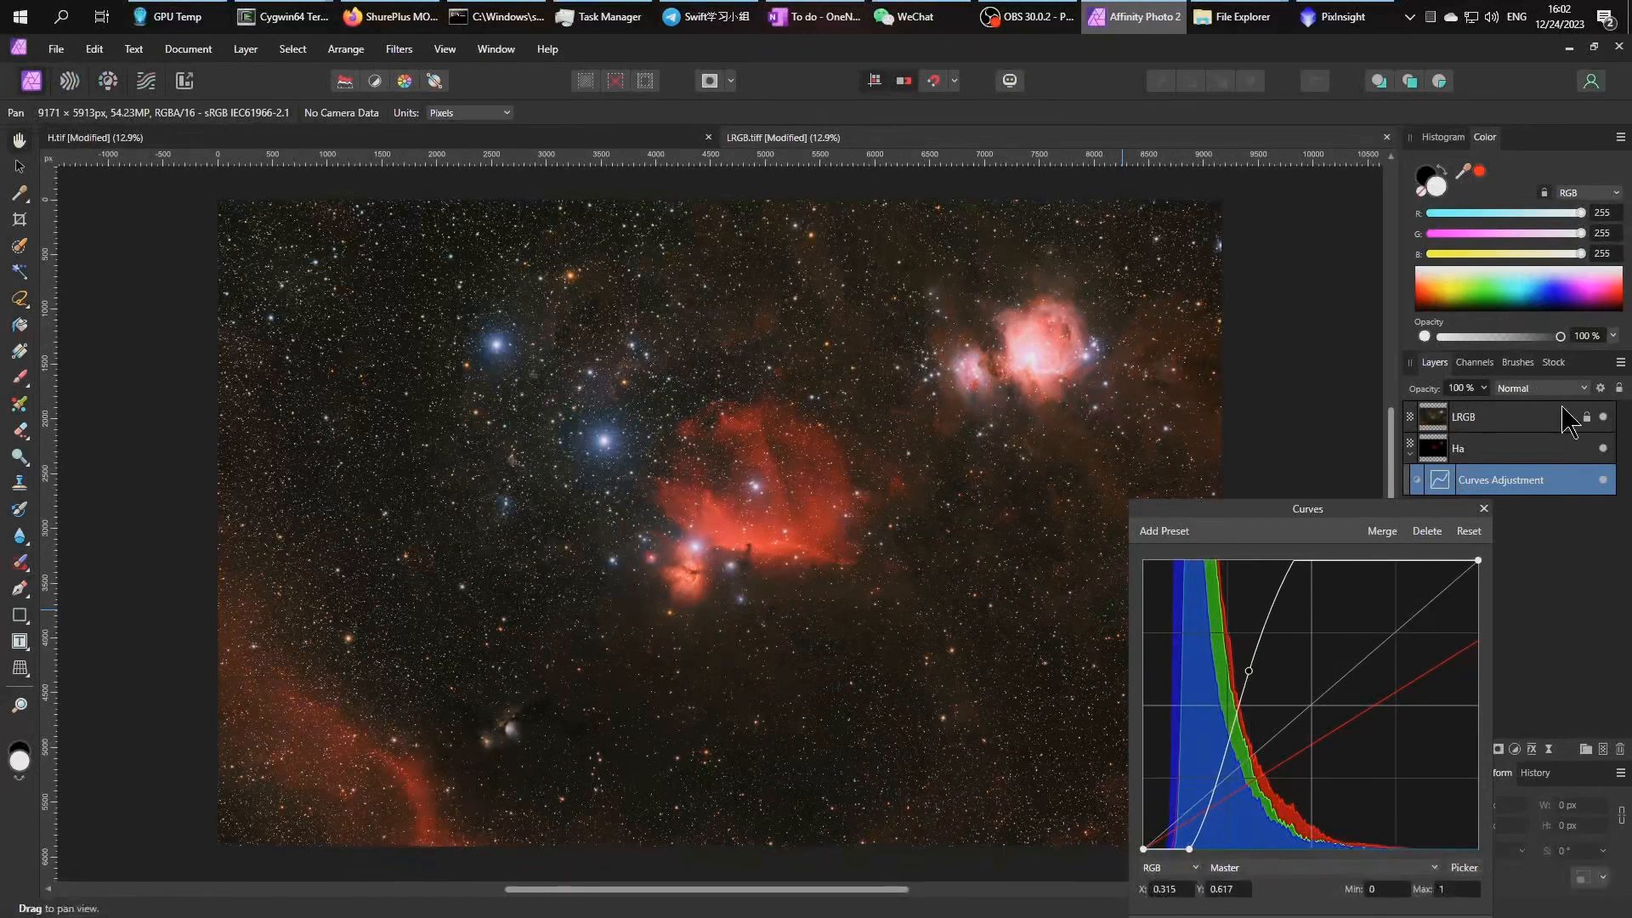
# Toggle the Ha layer's visibility repeatedly to judge how the S-curve changes the red nebulosity
pyautogui.click(1602, 448)
pyautogui.click(1602, 448)
pyautogui.click(1603, 448)
pyautogui.click(1603, 448)
pyautogui.click(1602, 448)
pyautogui.click(1603, 448)
pyautogui.click(1602, 448)
pyautogui.click(1603, 448)
pyautogui.click(1603, 448)
# Soften the master curve by moving the midtone point to about 0.353, 0.596 and deleting the shadow point
pyautogui.moveTo(1189, 849); pyautogui.dragTo(1176, 842)
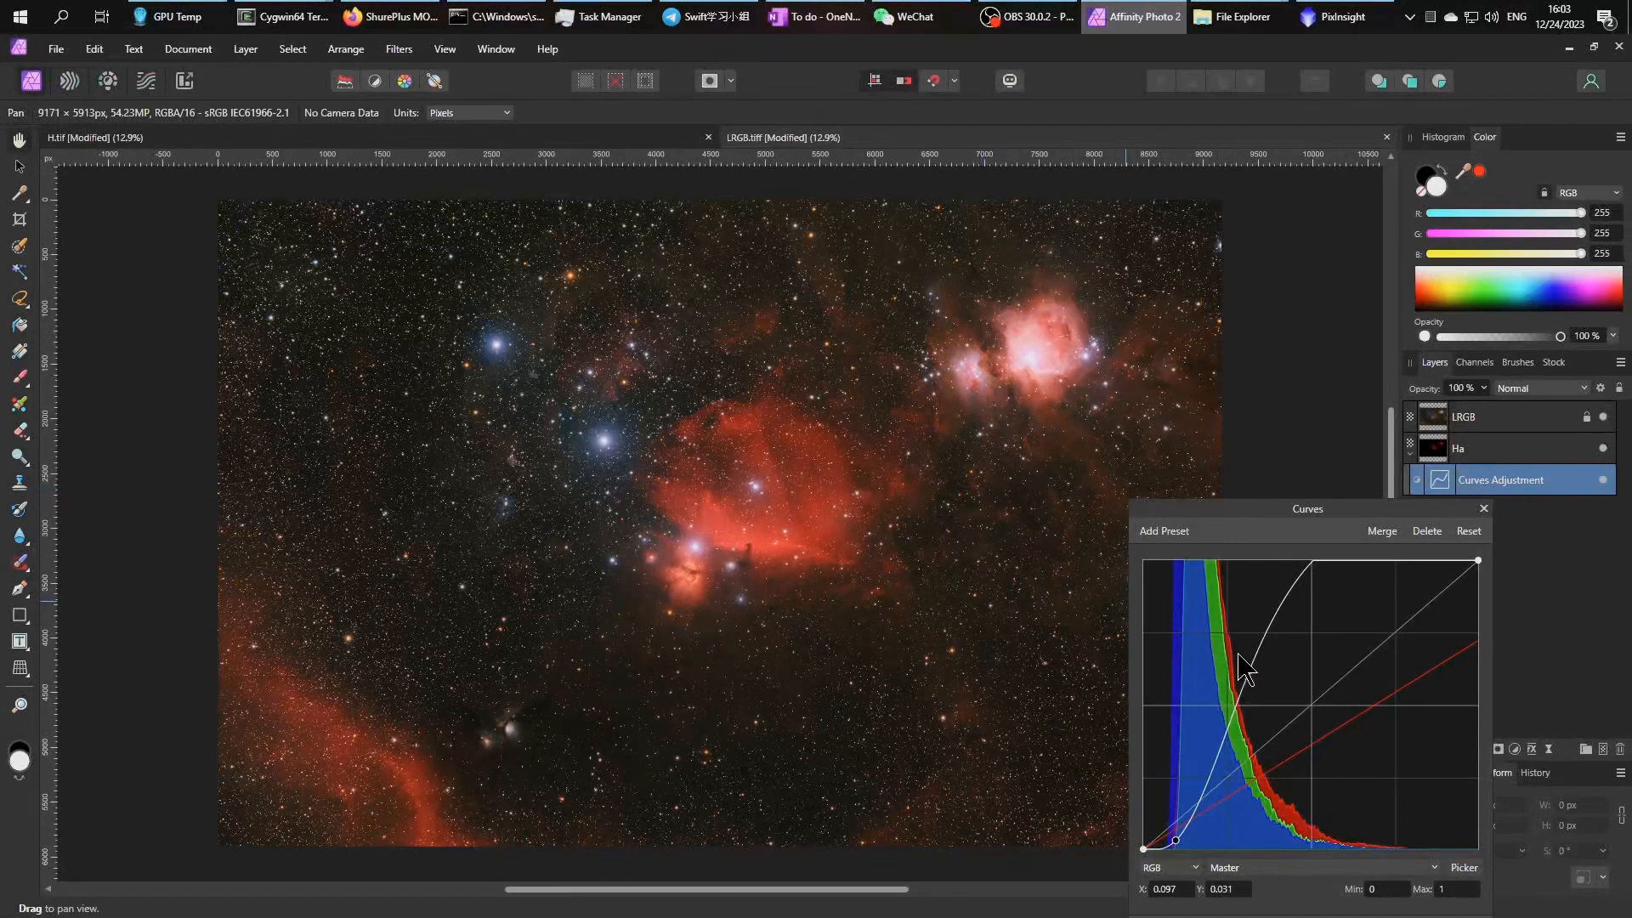
pyautogui.moveTo(1249, 671)
pyautogui.mouseDown()
pyautogui.moveTo(1270, 699)
pyautogui.moveTo(1263, 678)
pyautogui.mouseUp()
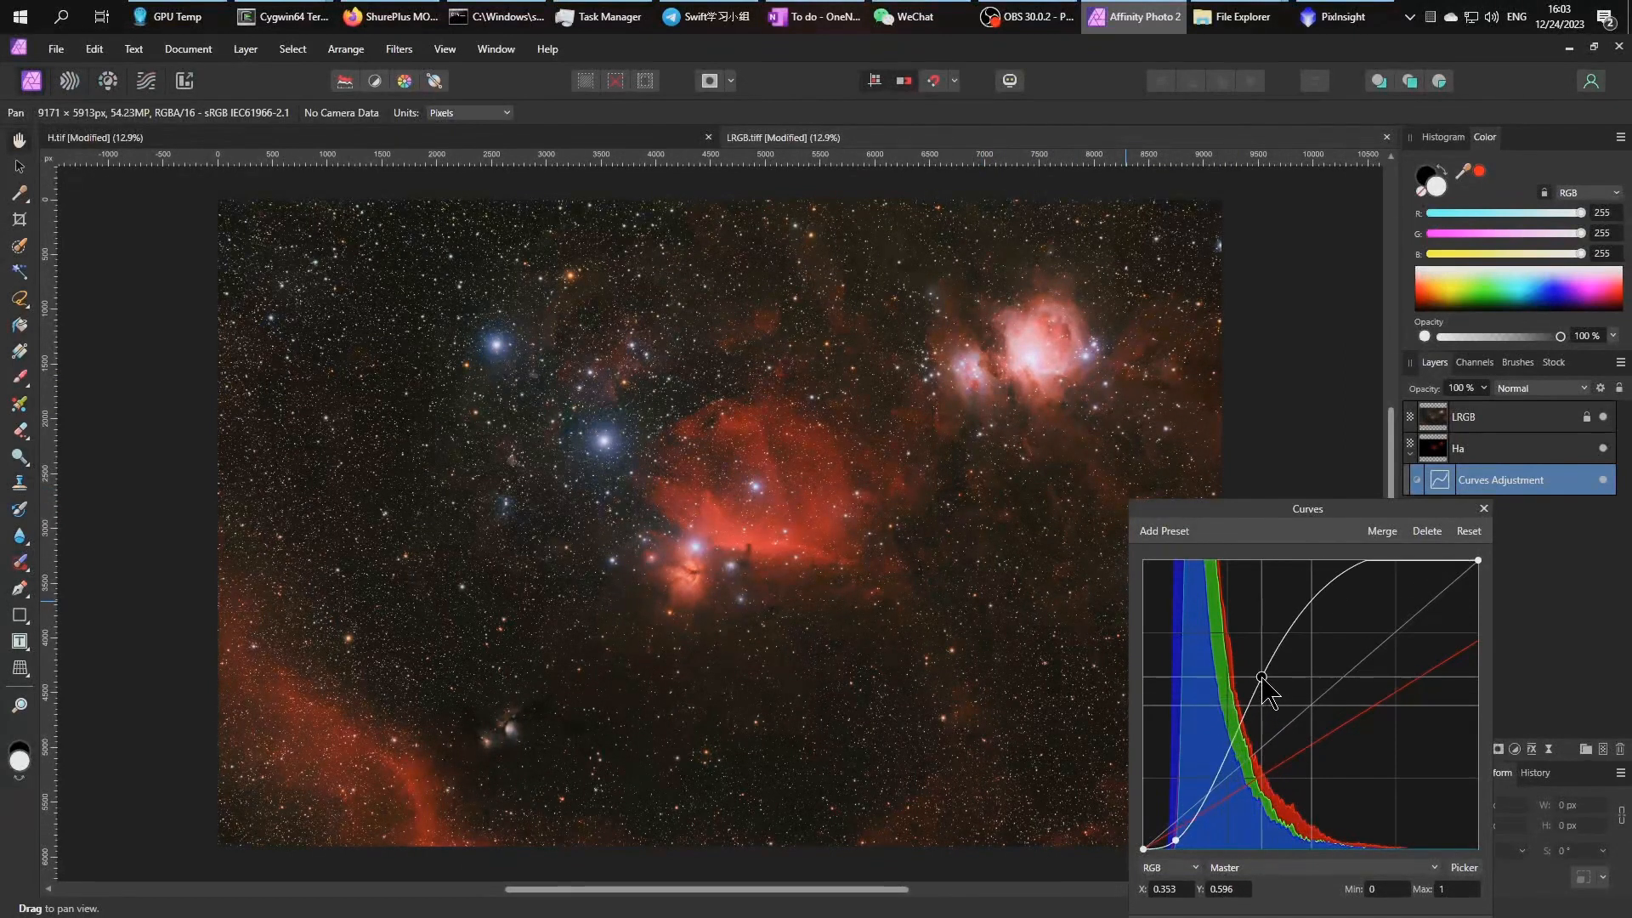
pyautogui.moveTo(1176, 840); pyautogui.dragTo(1169, 839)
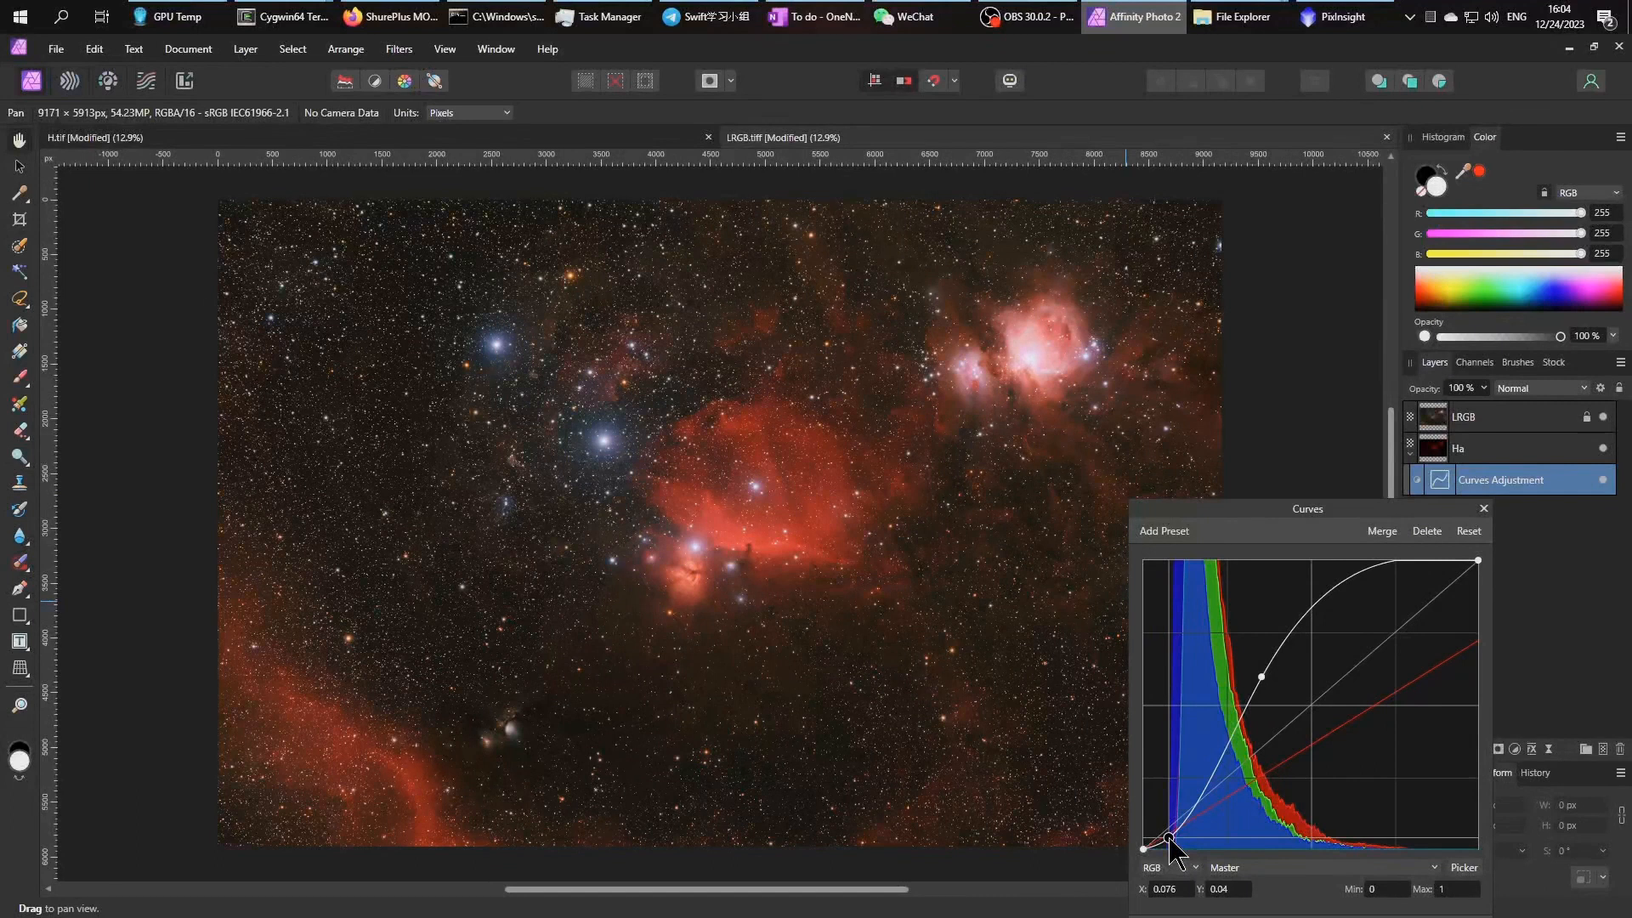
pyautogui.press('Delete')
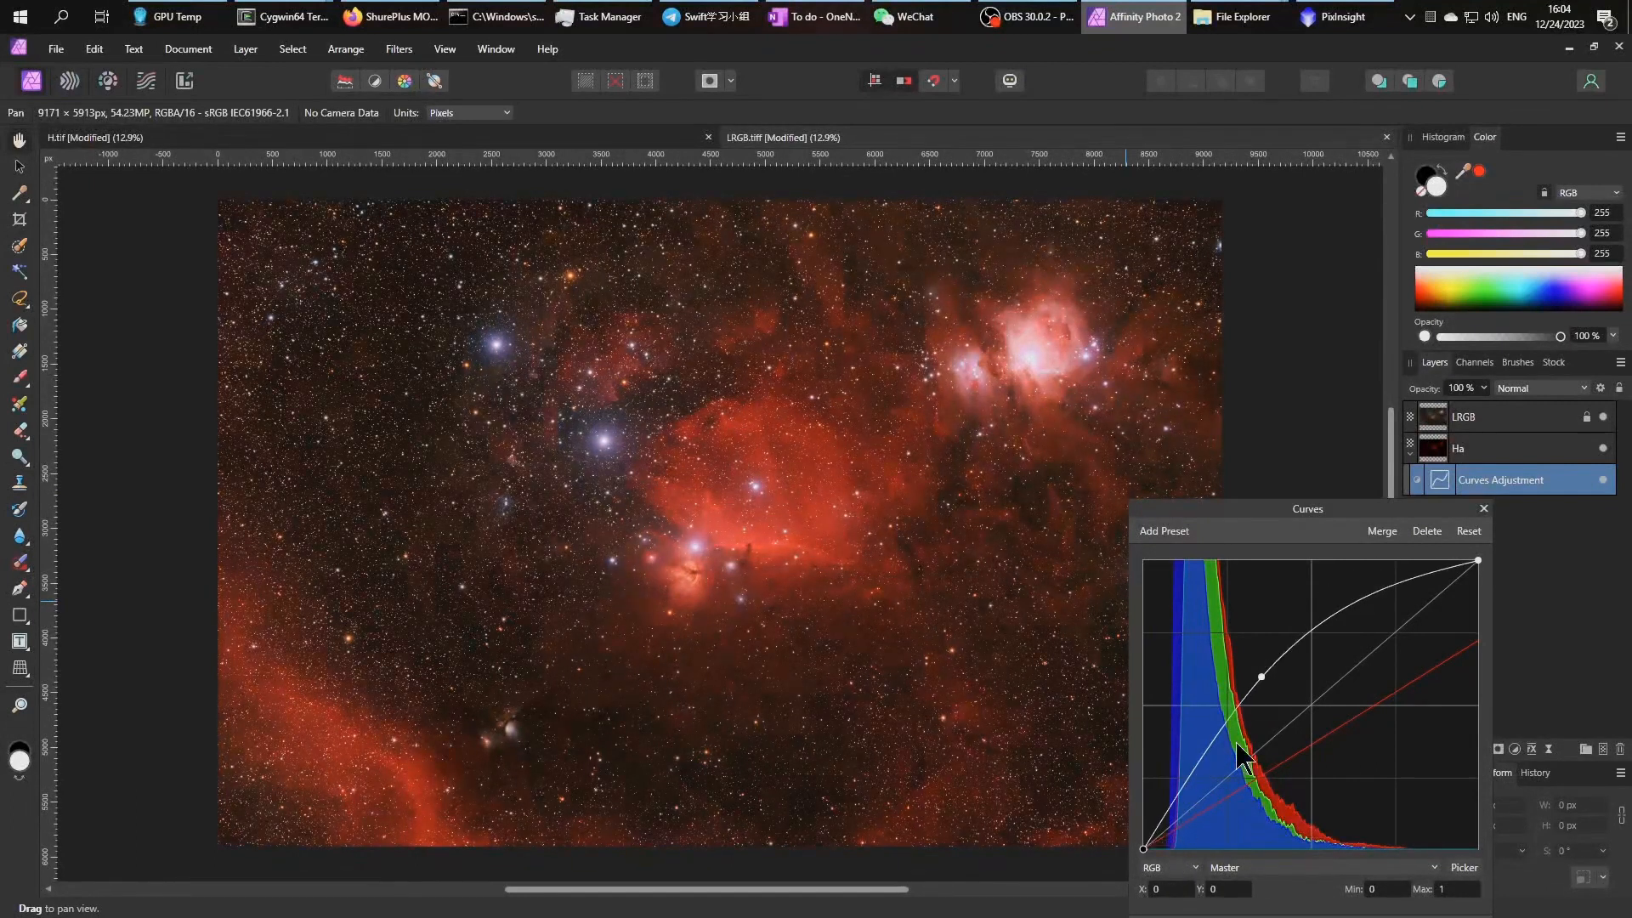
# Replace the master curve's midtone point with a shadow hump at about 0.048, 0.087 and lower the white endpoint to output 0
pyautogui.press('Delete')
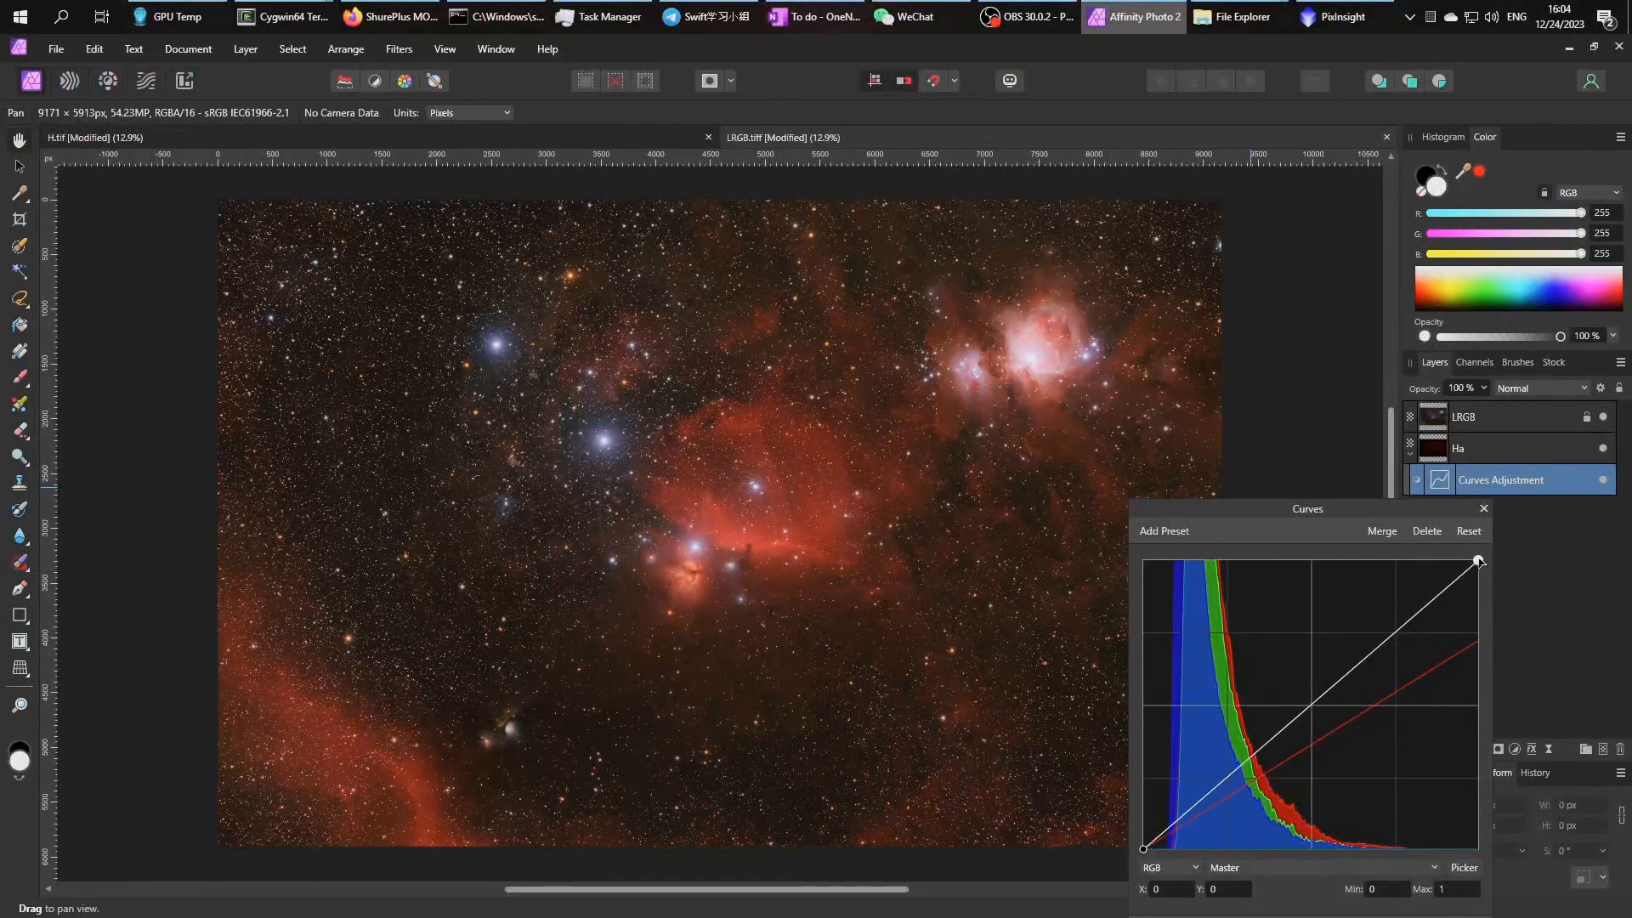
pyautogui.moveTo(1188, 817); pyautogui.dragTo(1160, 813)
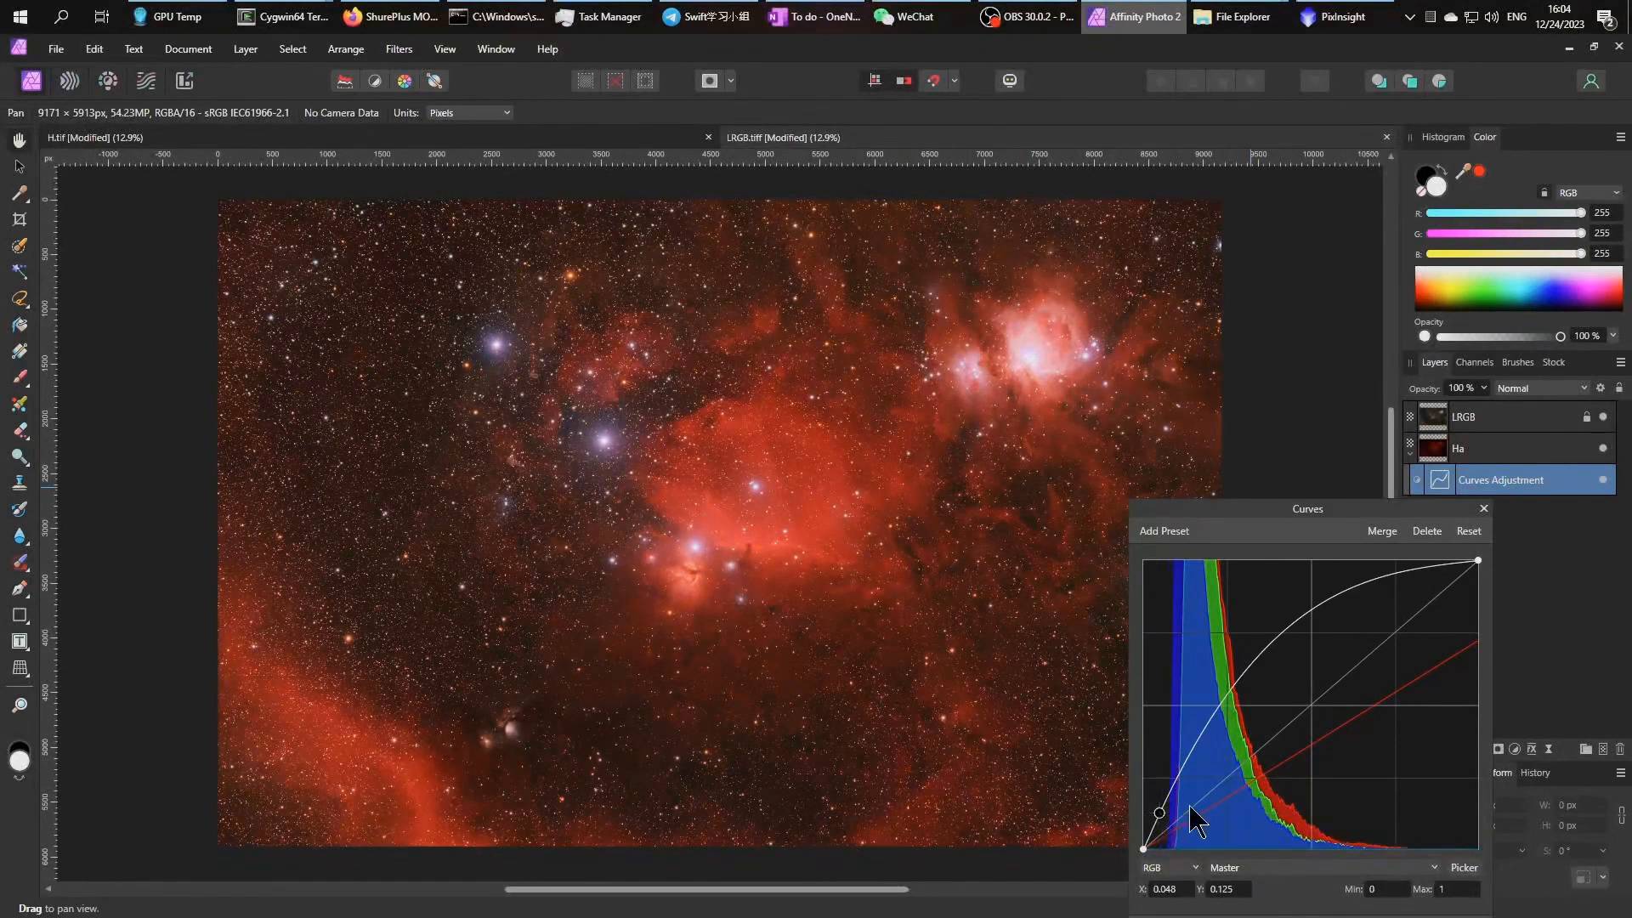
pyautogui.moveTo(1478, 560); pyautogui.dragTo(1565, 904)
pyautogui.moveTo(1194, 795); pyautogui.dragTo(1160, 824)
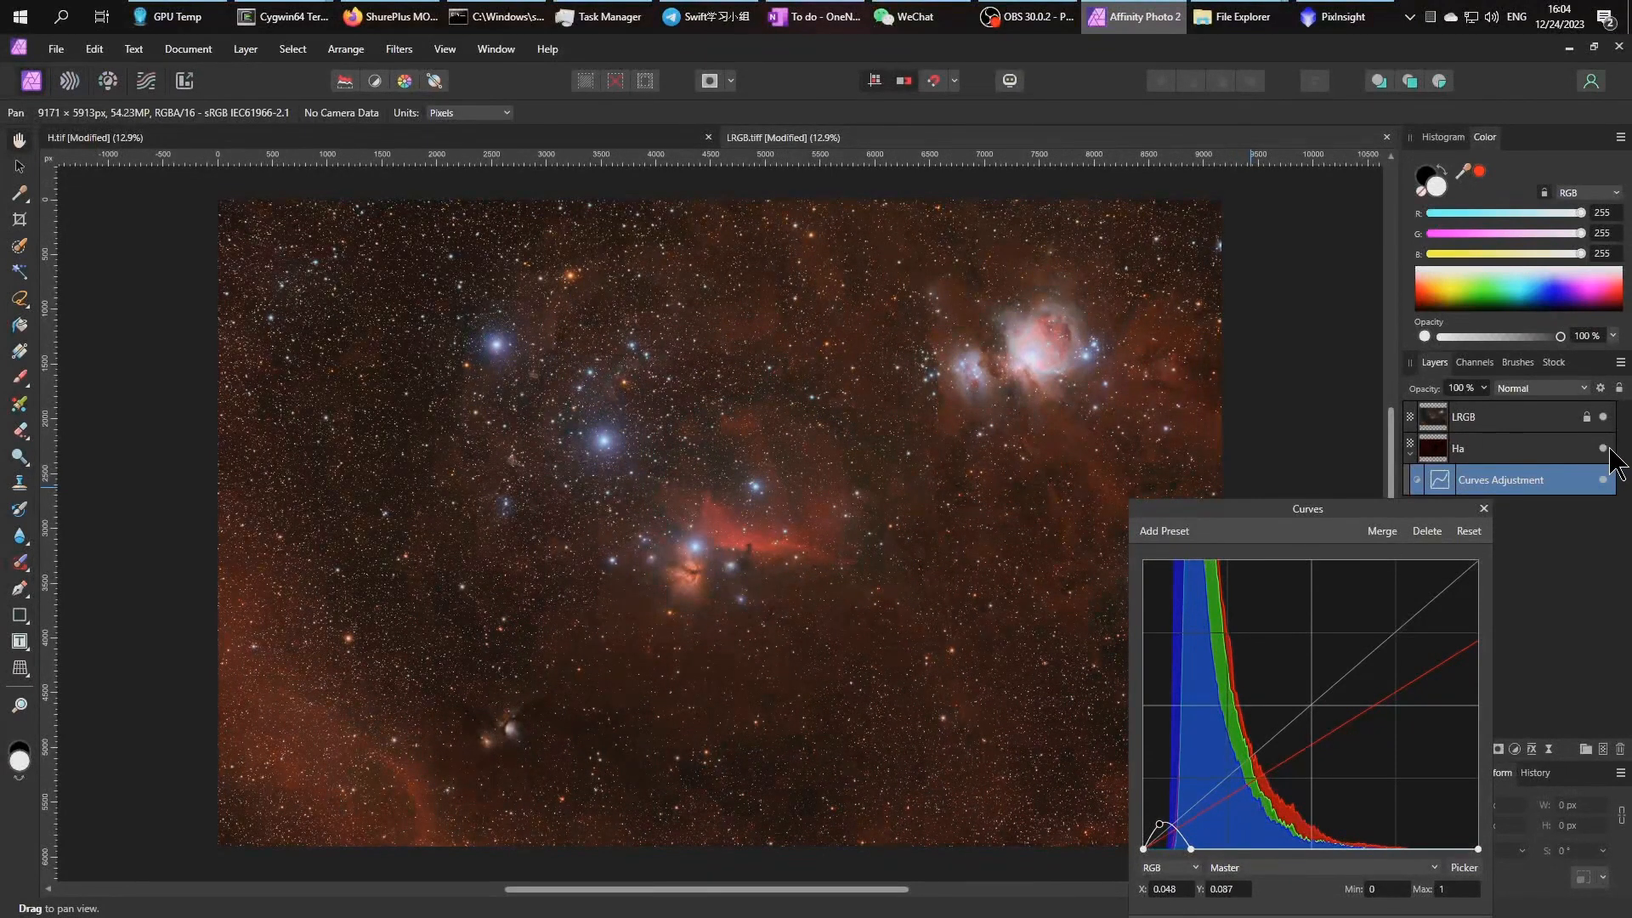
# Try lifting the master curve's baseline point to about 0.424, 0.358 and its white endpoint to output 0.541
pyautogui.click(1604, 448)
pyautogui.moveTo(1191, 848); pyautogui.dragTo(1287, 748)
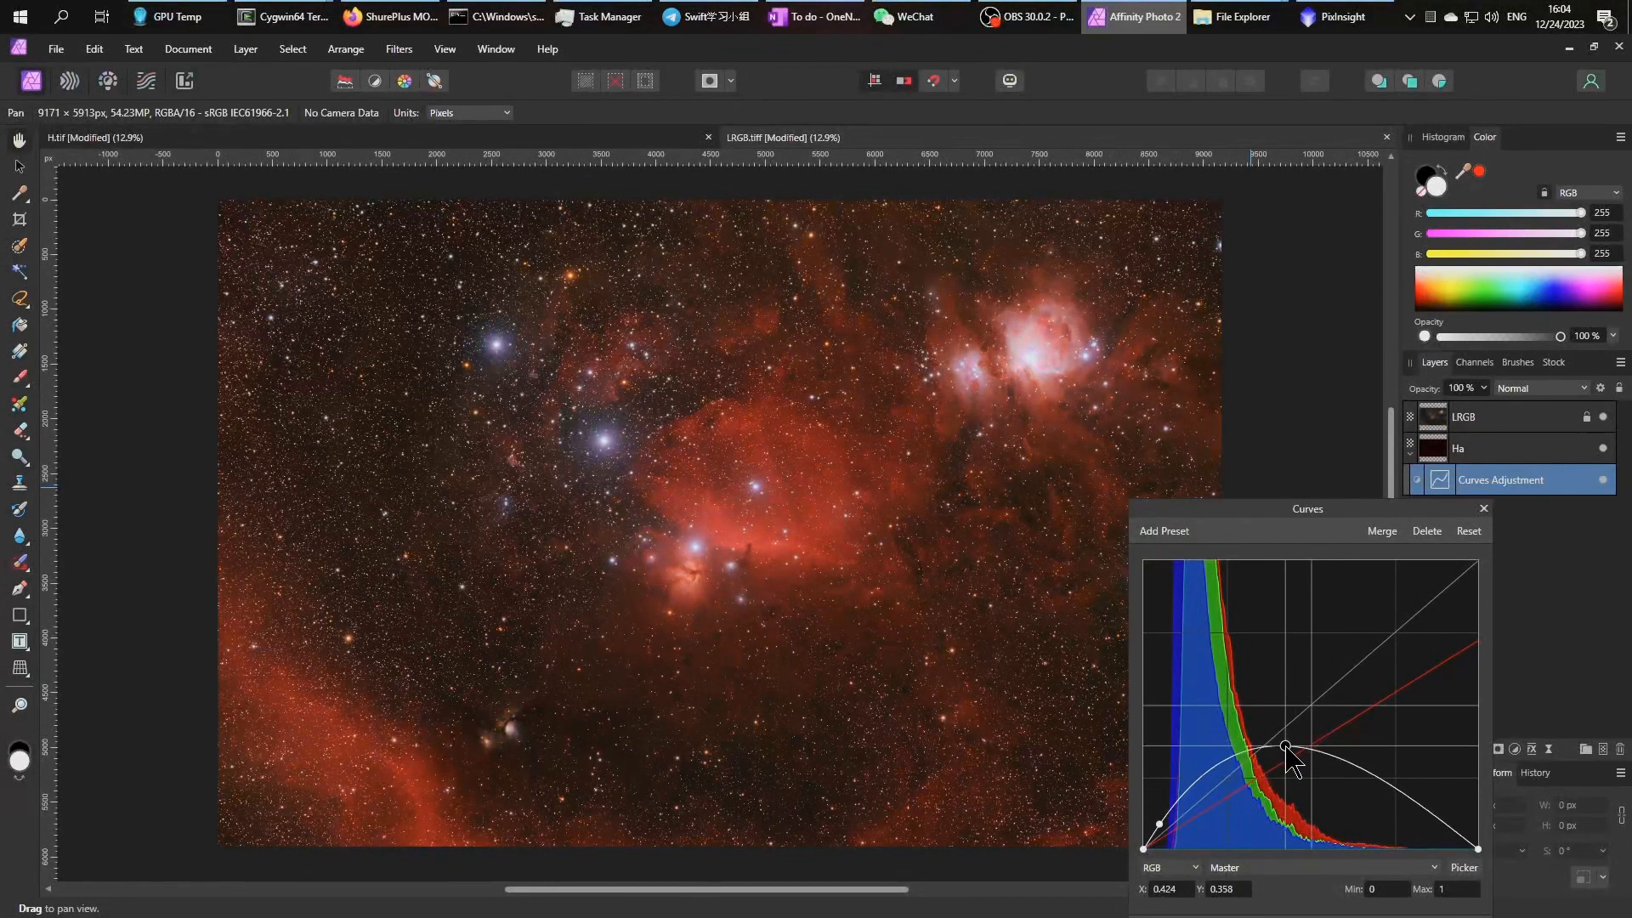
pyautogui.moveTo(1488, 857); pyautogui.dragTo(1559, 693)
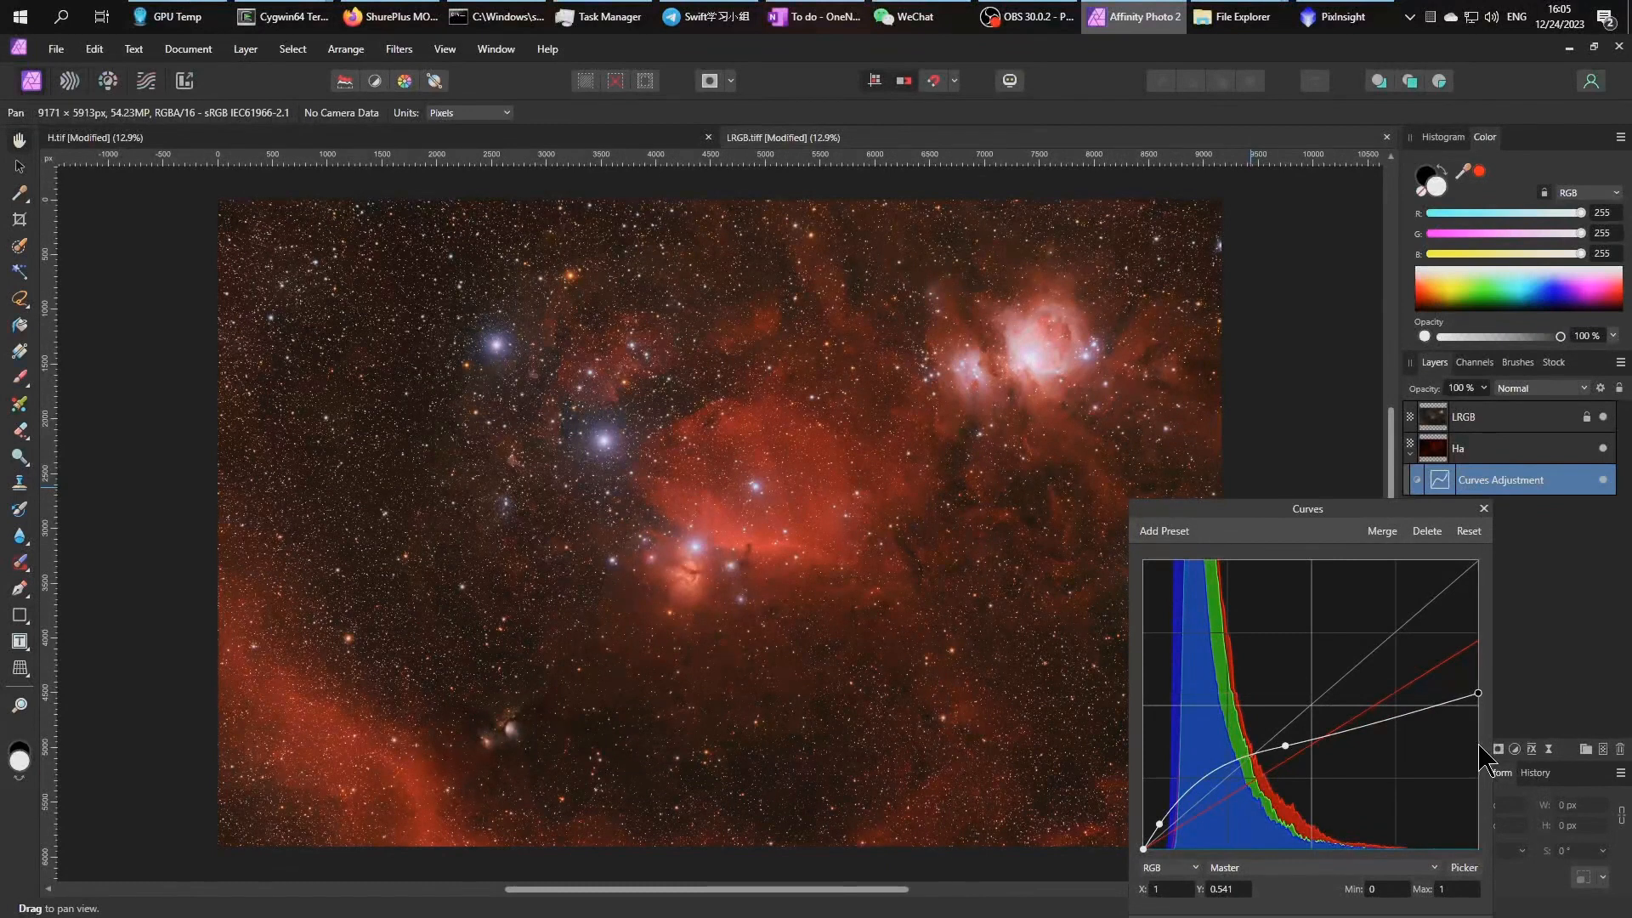
# Delete the two inner points of the master curve and lower its white endpoint to output 0
pyautogui.click(1285, 746)
pyautogui.press('Delete')
pyautogui.click(1160, 824)
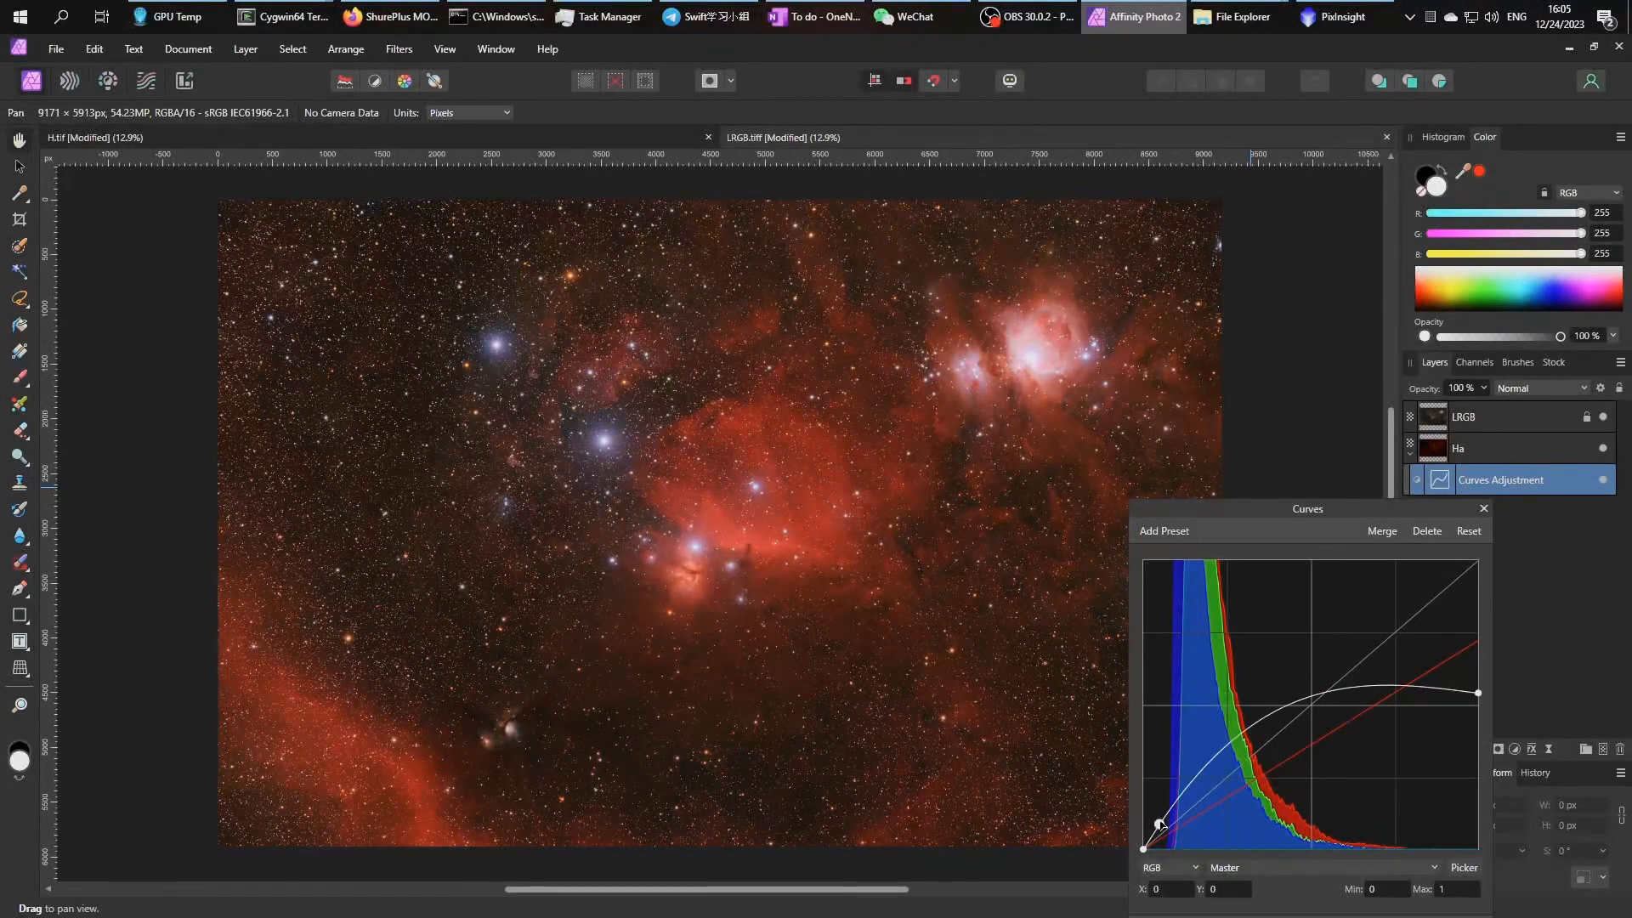
pyautogui.press('Delete')
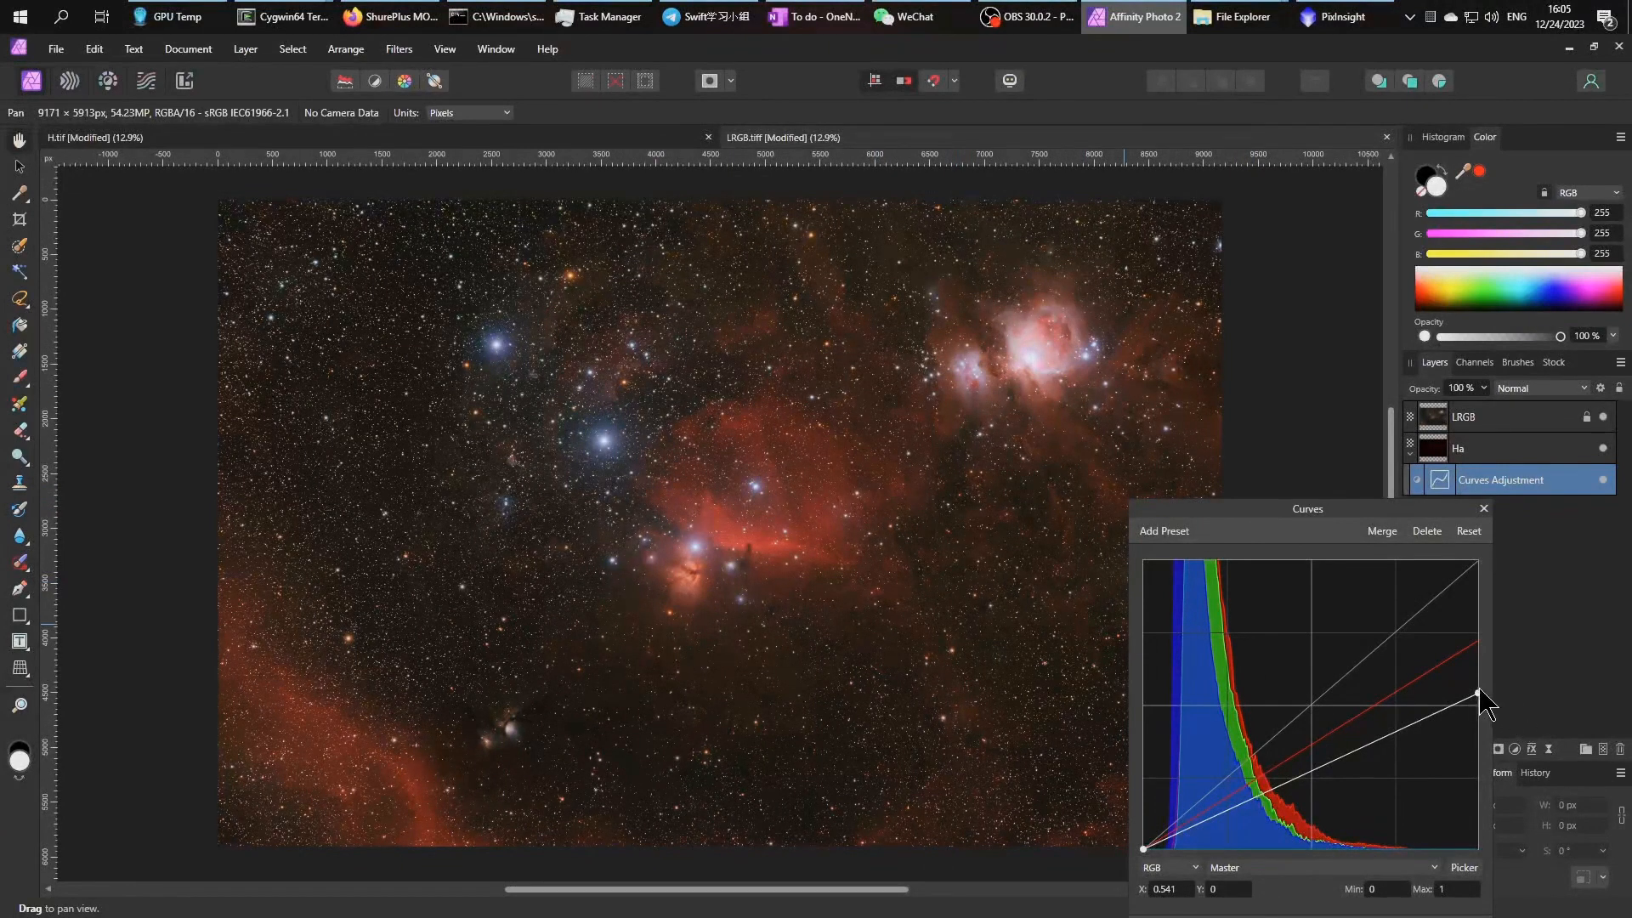
pyautogui.moveTo(1479, 693); pyautogui.dragTo(1509, 884)
# Shape a wider shadow hump on the master curve peaking at about 0.102, 0.081, with an anchor on the baseline beyond it
pyautogui.click(1200, 850)
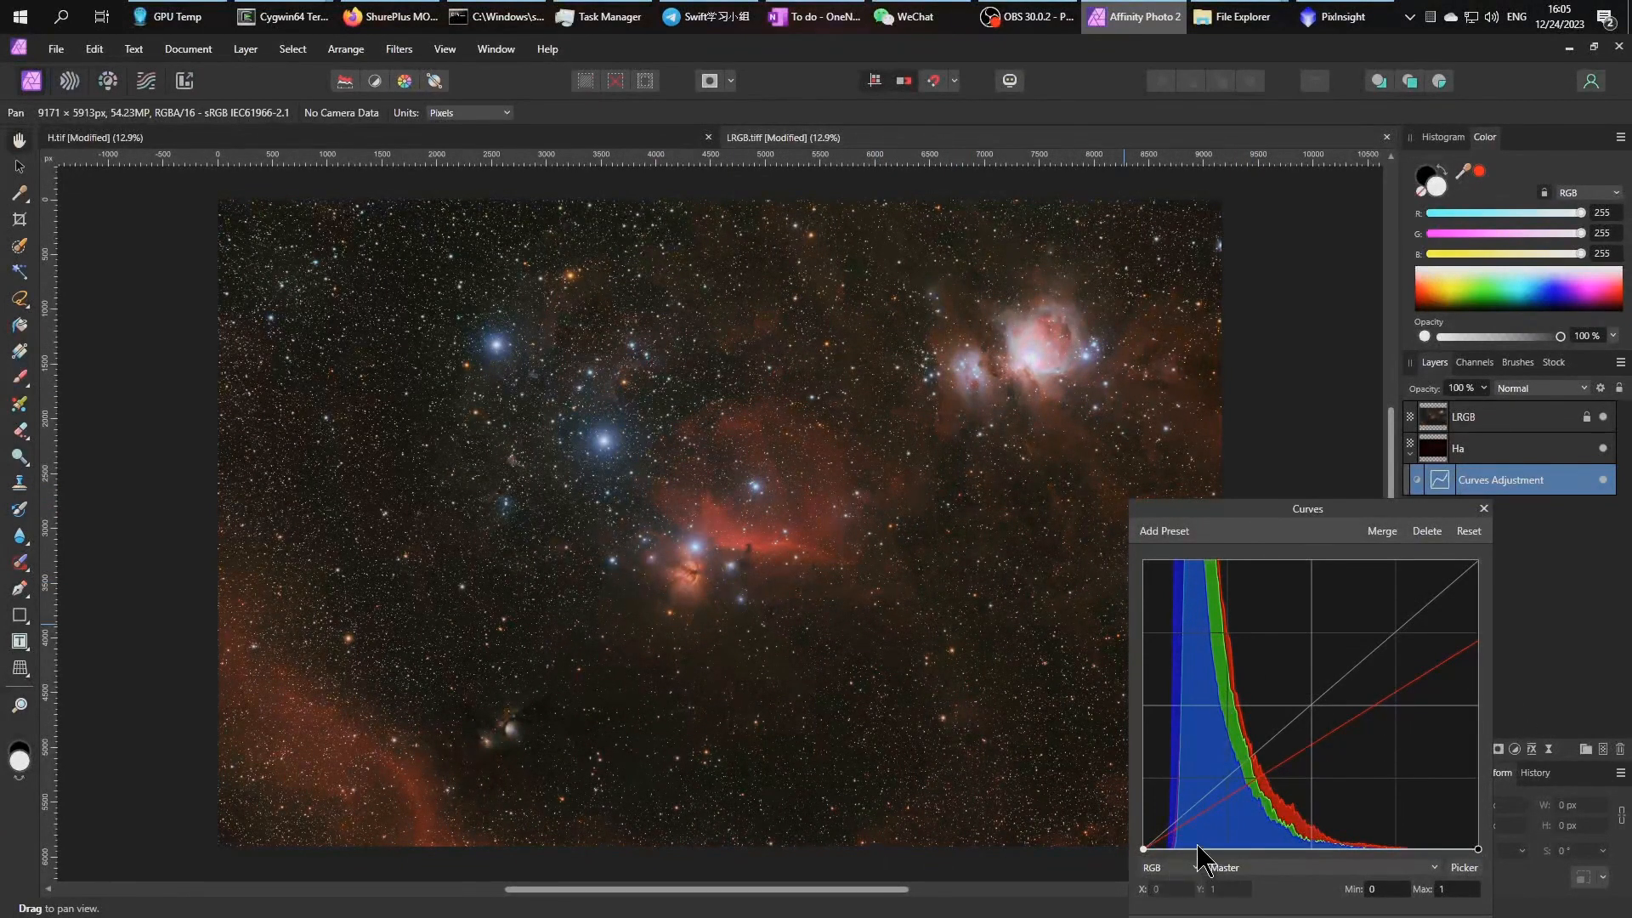
pyautogui.moveTo(1186, 848); pyautogui.dragTo(1235, 849)
pyautogui.moveTo(1167, 804); pyautogui.dragTo(1178, 827)
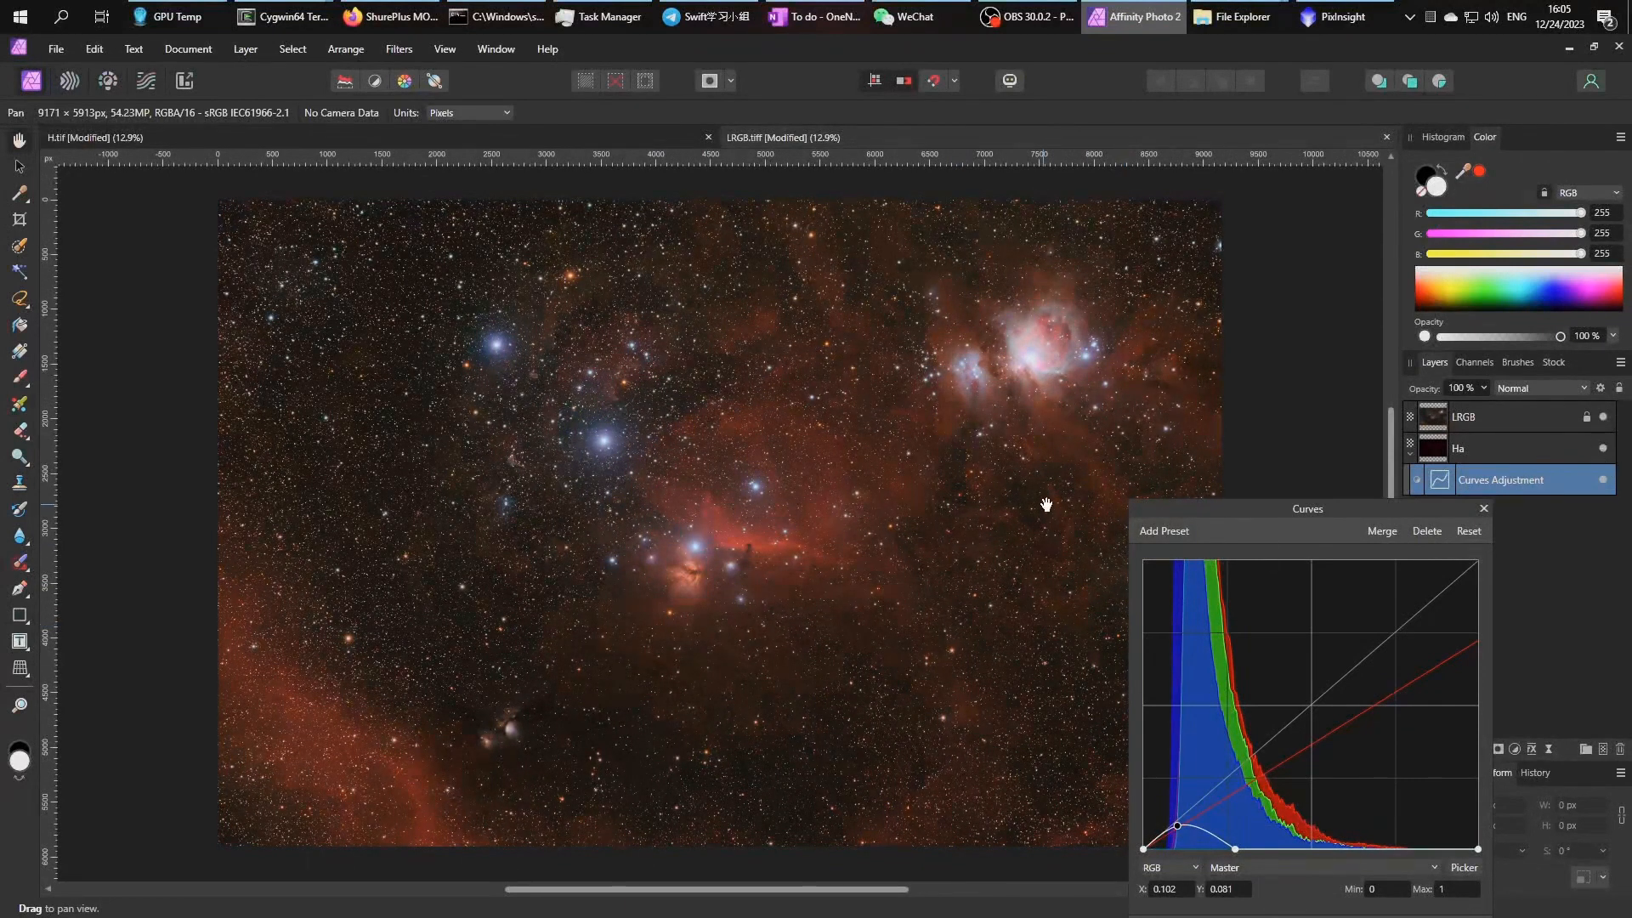
# Raise the green channel's white endpoint in the Curves adjustment to output of about 0.735
pyautogui.scroll(5, 1057, 451)
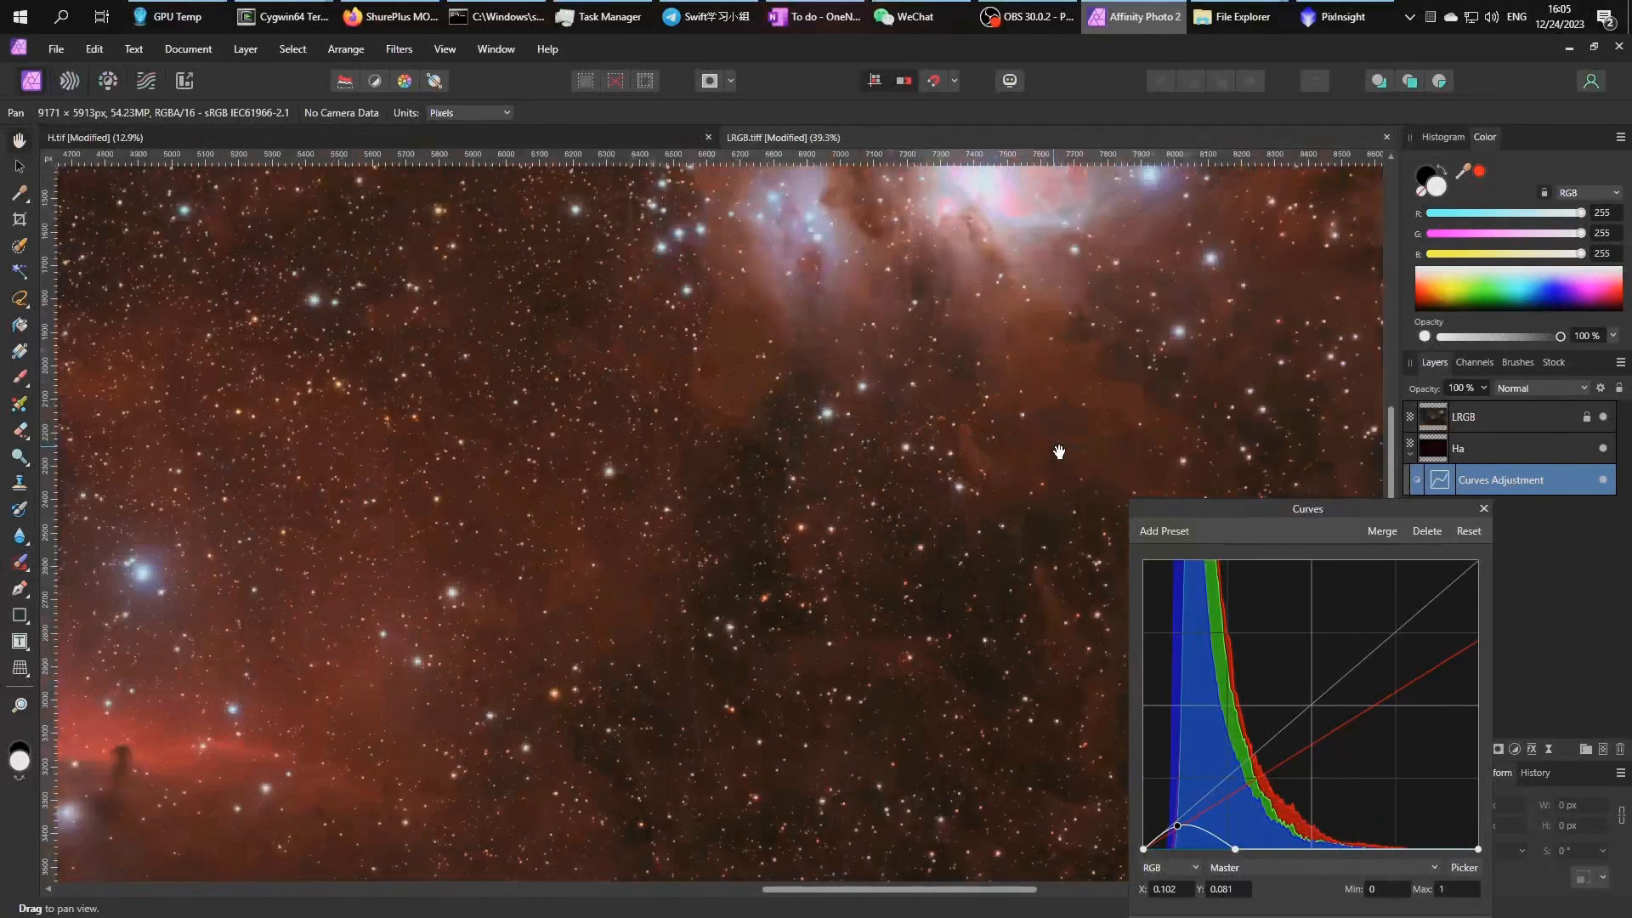
pyautogui.hscroll(3, 1056, 452)
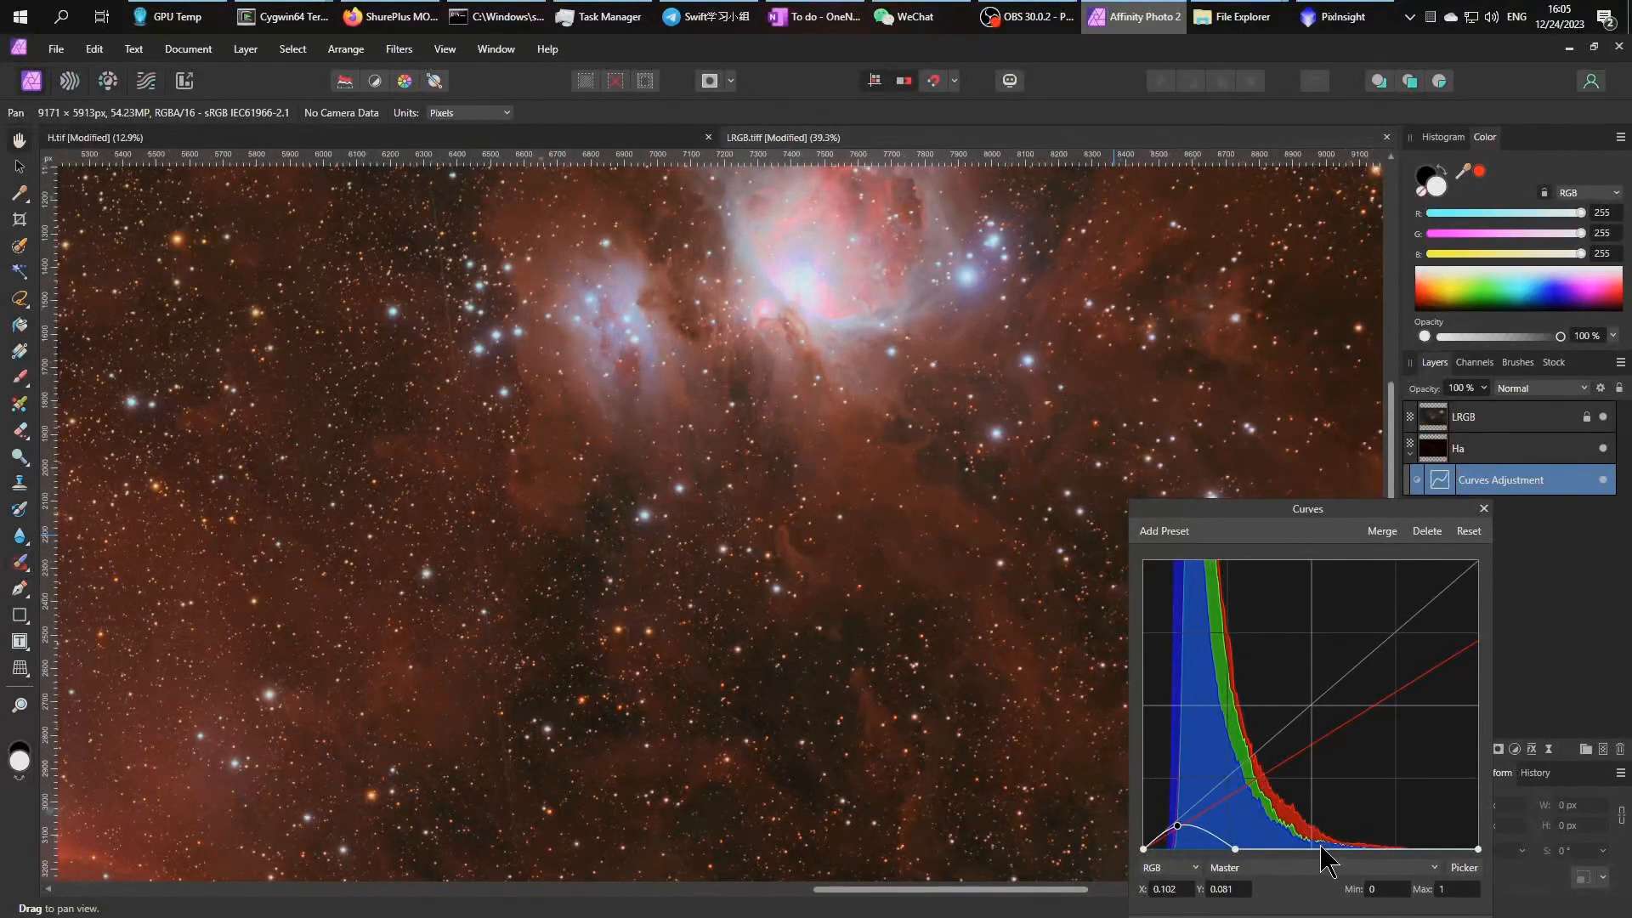
pyautogui.click(1339, 869)
pyautogui.click(1318, 789)
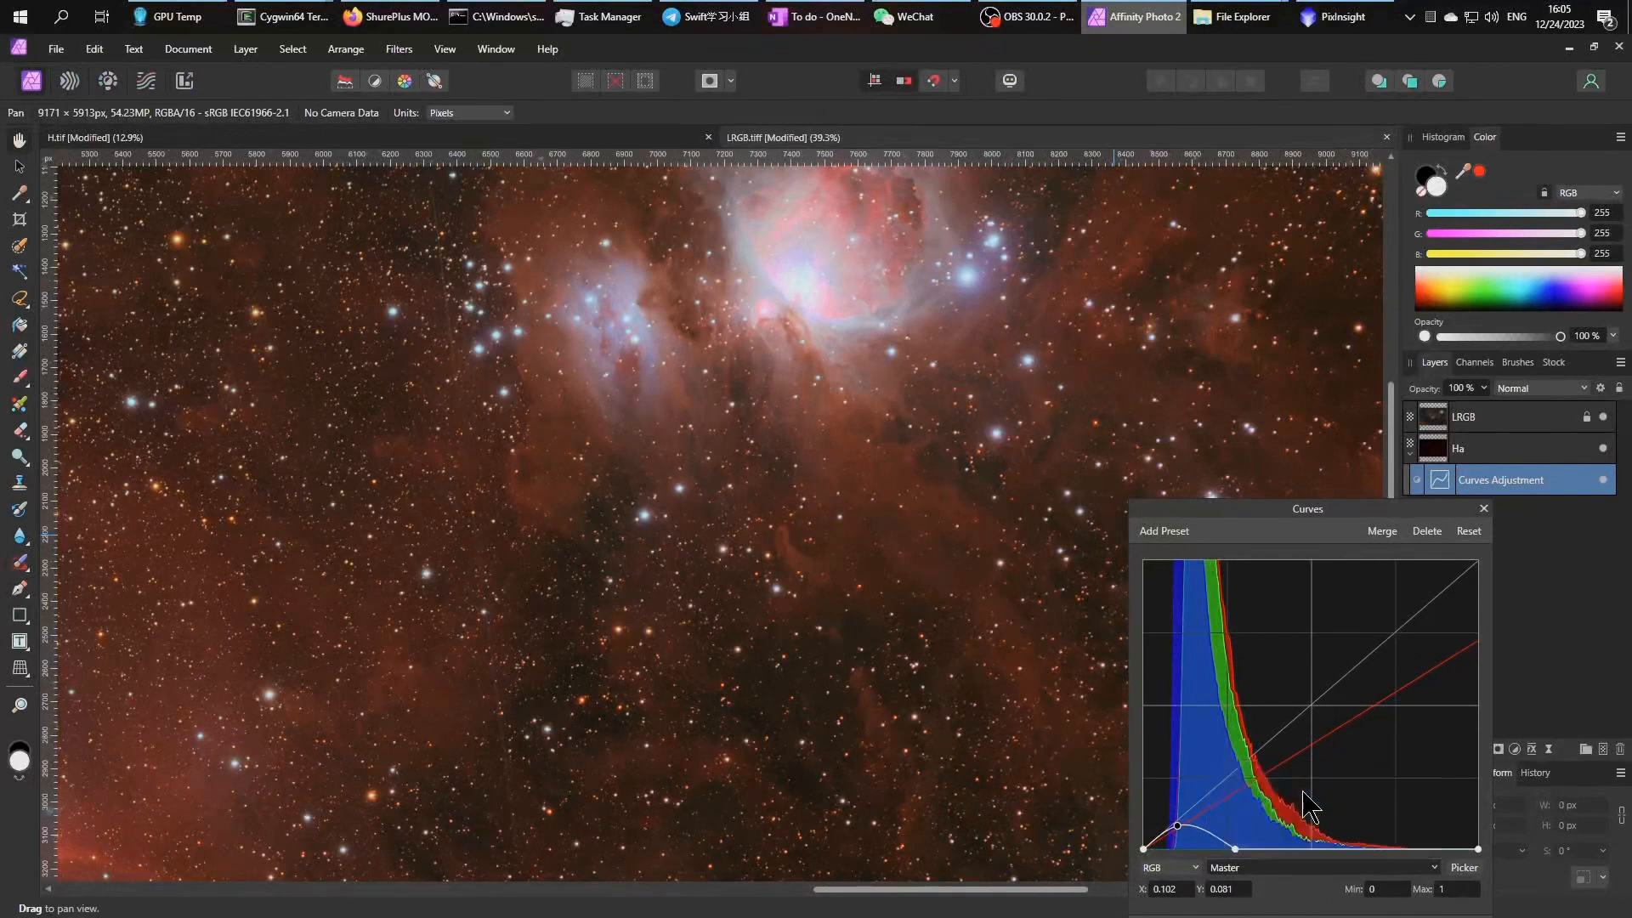
pyautogui.click(1282, 869)
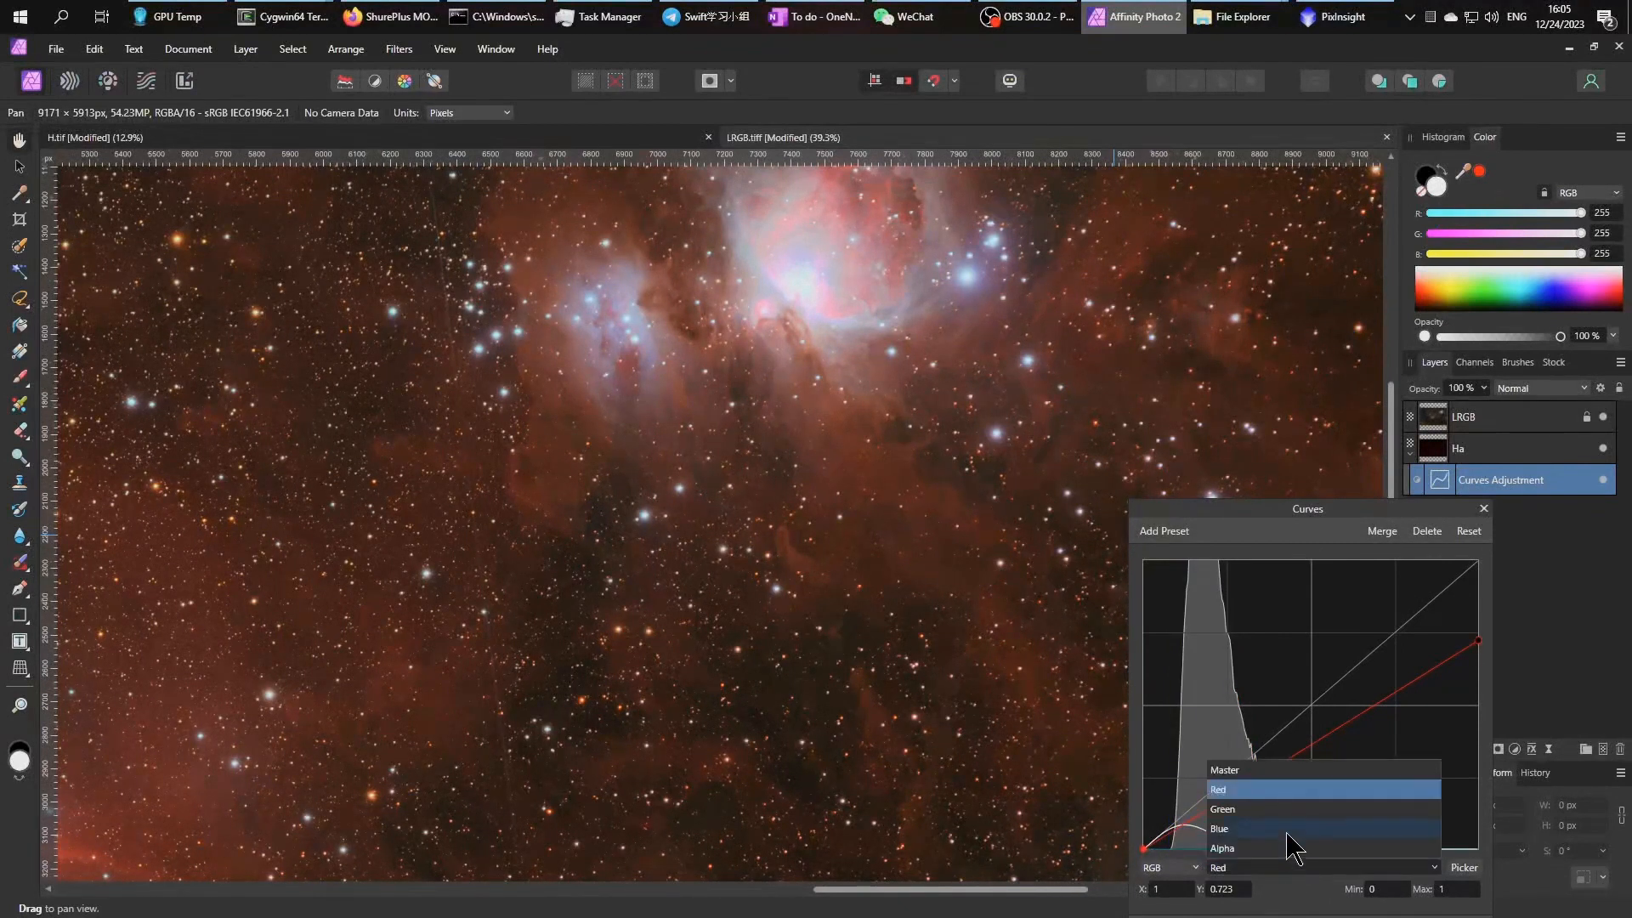
pyautogui.click(1290, 812)
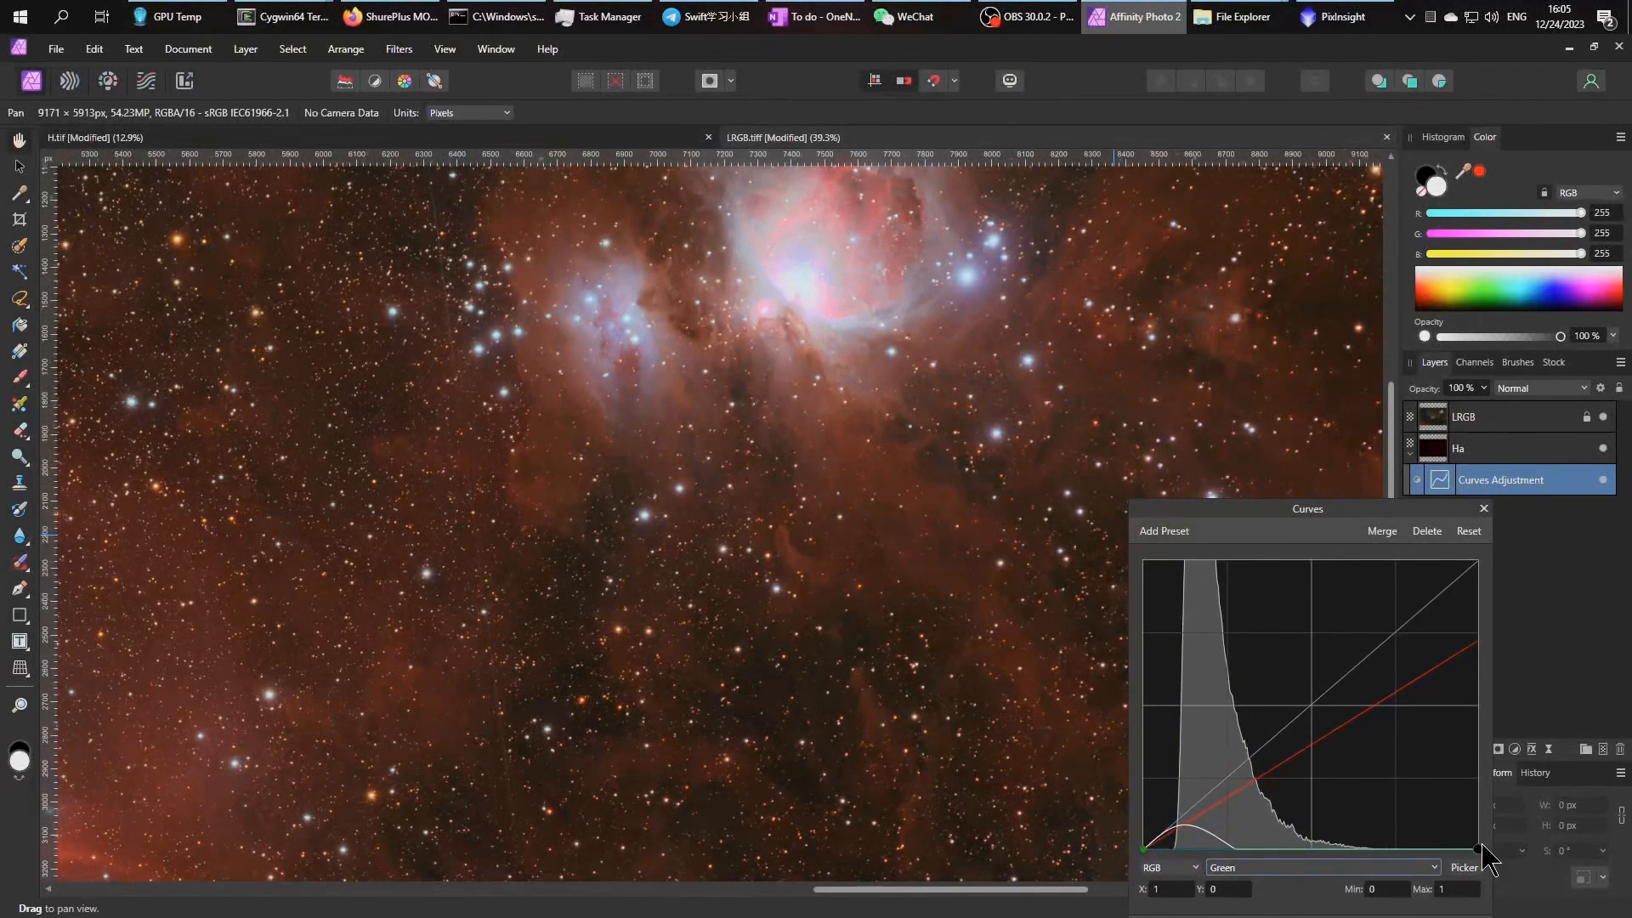
pyautogui.moveTo(1479, 849); pyautogui.dragTo(1483, 651)
# Raise the blue channel's white endpoint in the Curves adjustment to output of about 0.741
pyautogui.click(1228, 868)
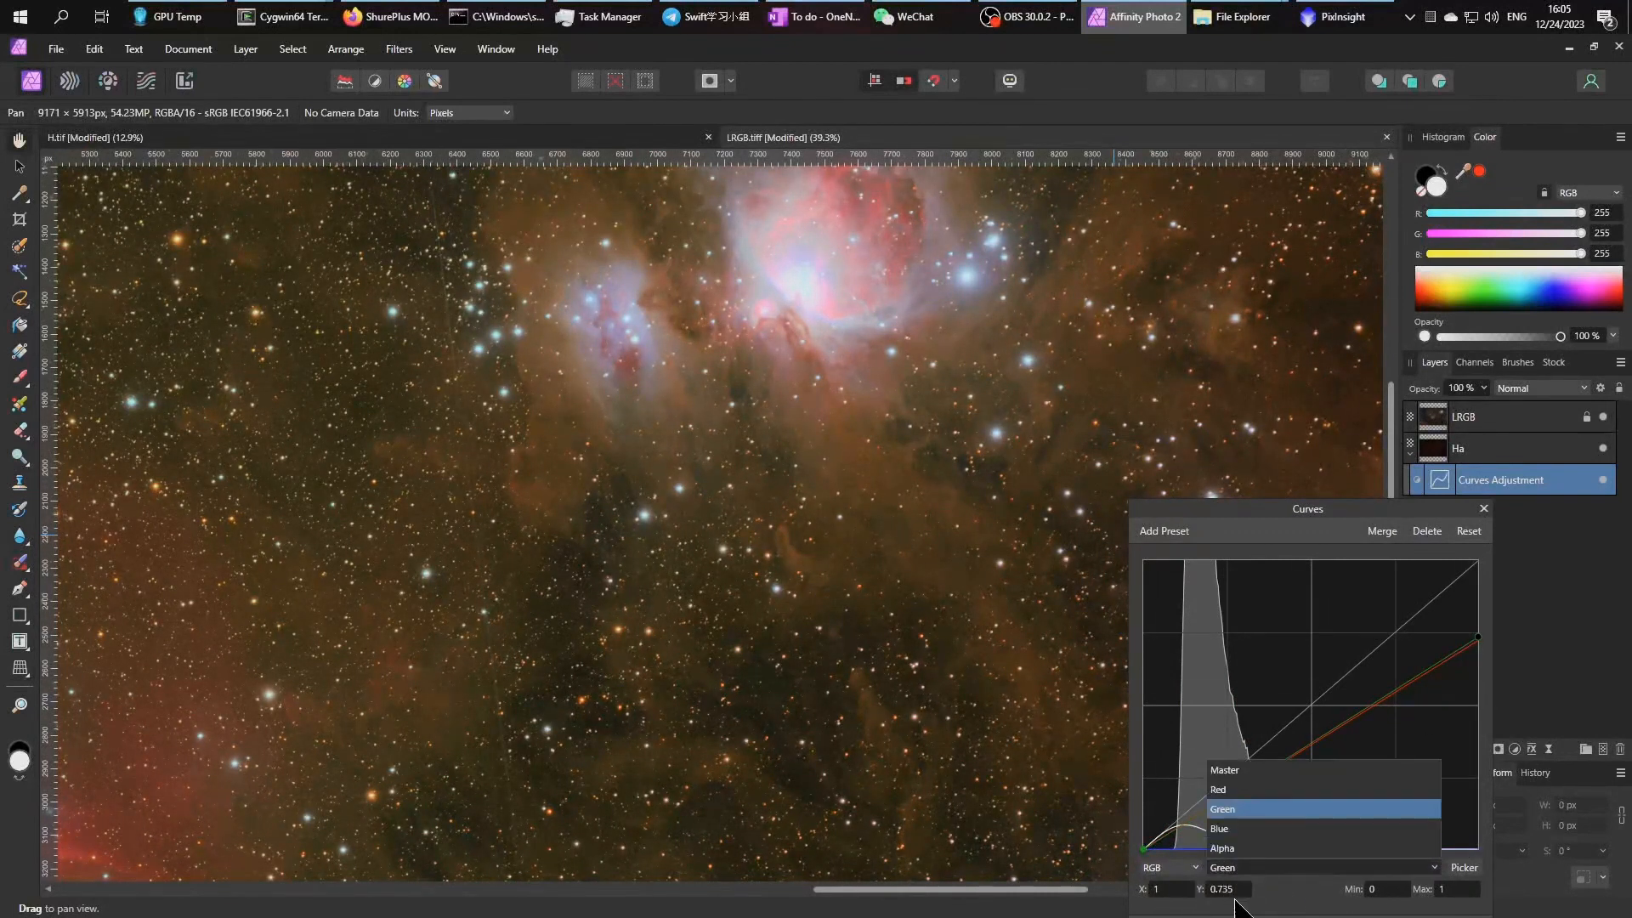
pyautogui.click(1258, 829)
pyautogui.moveTo(1477, 852); pyautogui.dragTo(1488, 639)
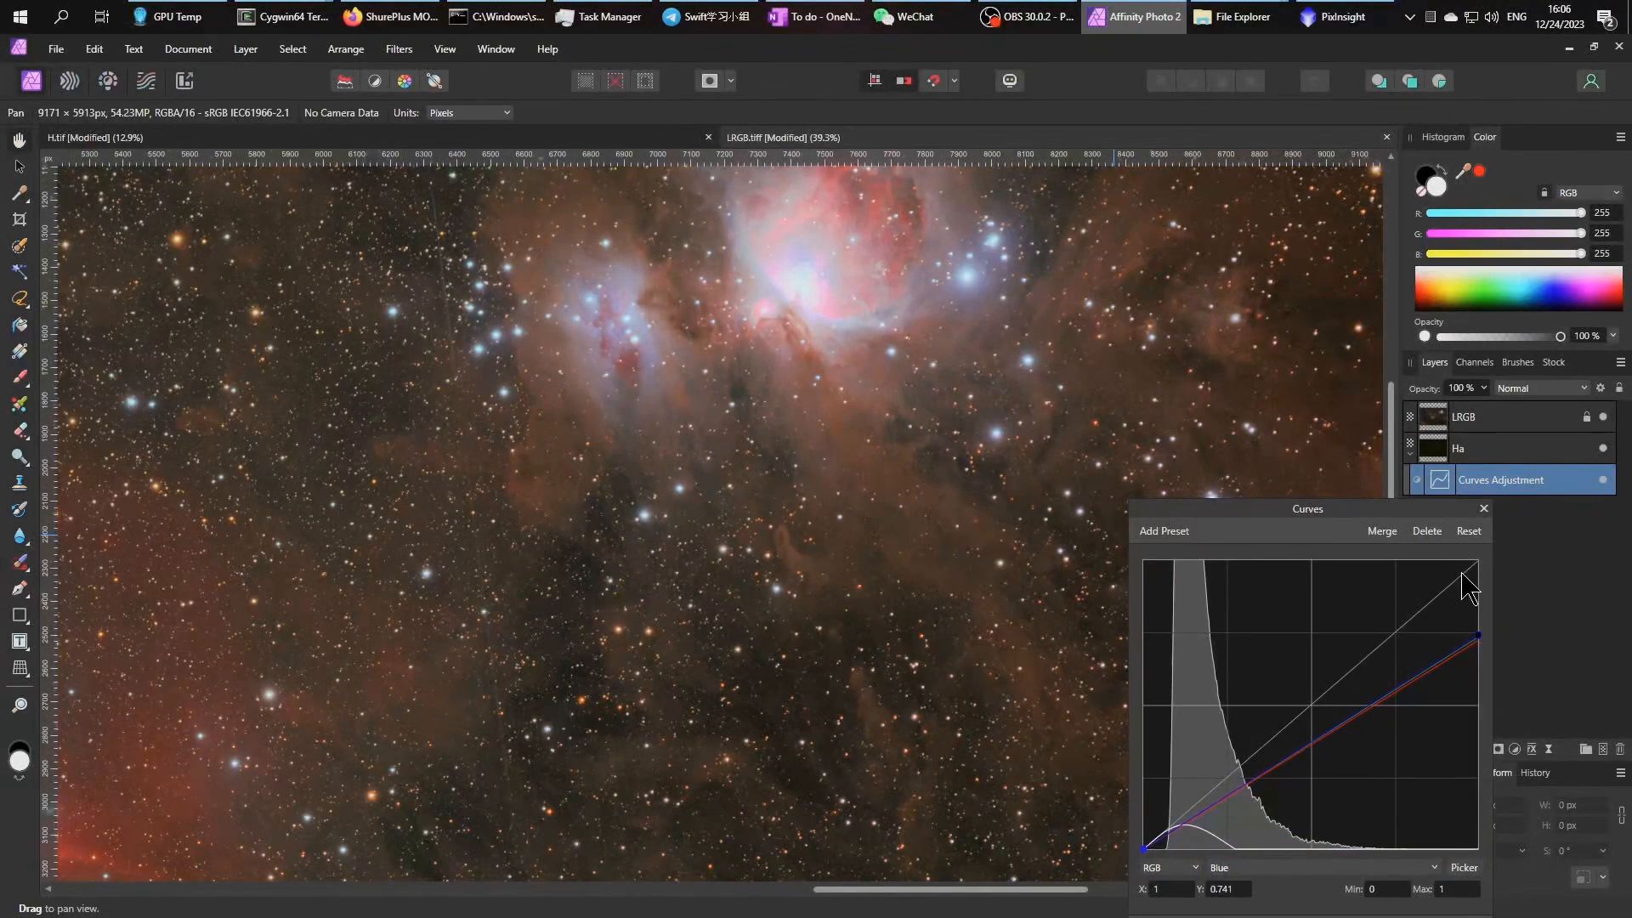
# Inspect the Ha layer in isolation and set the blue channel's white endpoint in its Curves adjustment to about 0.717
pyautogui.keyDown('alt'); pyautogui.click(1437, 451); pyautogui.keyUp('alt')
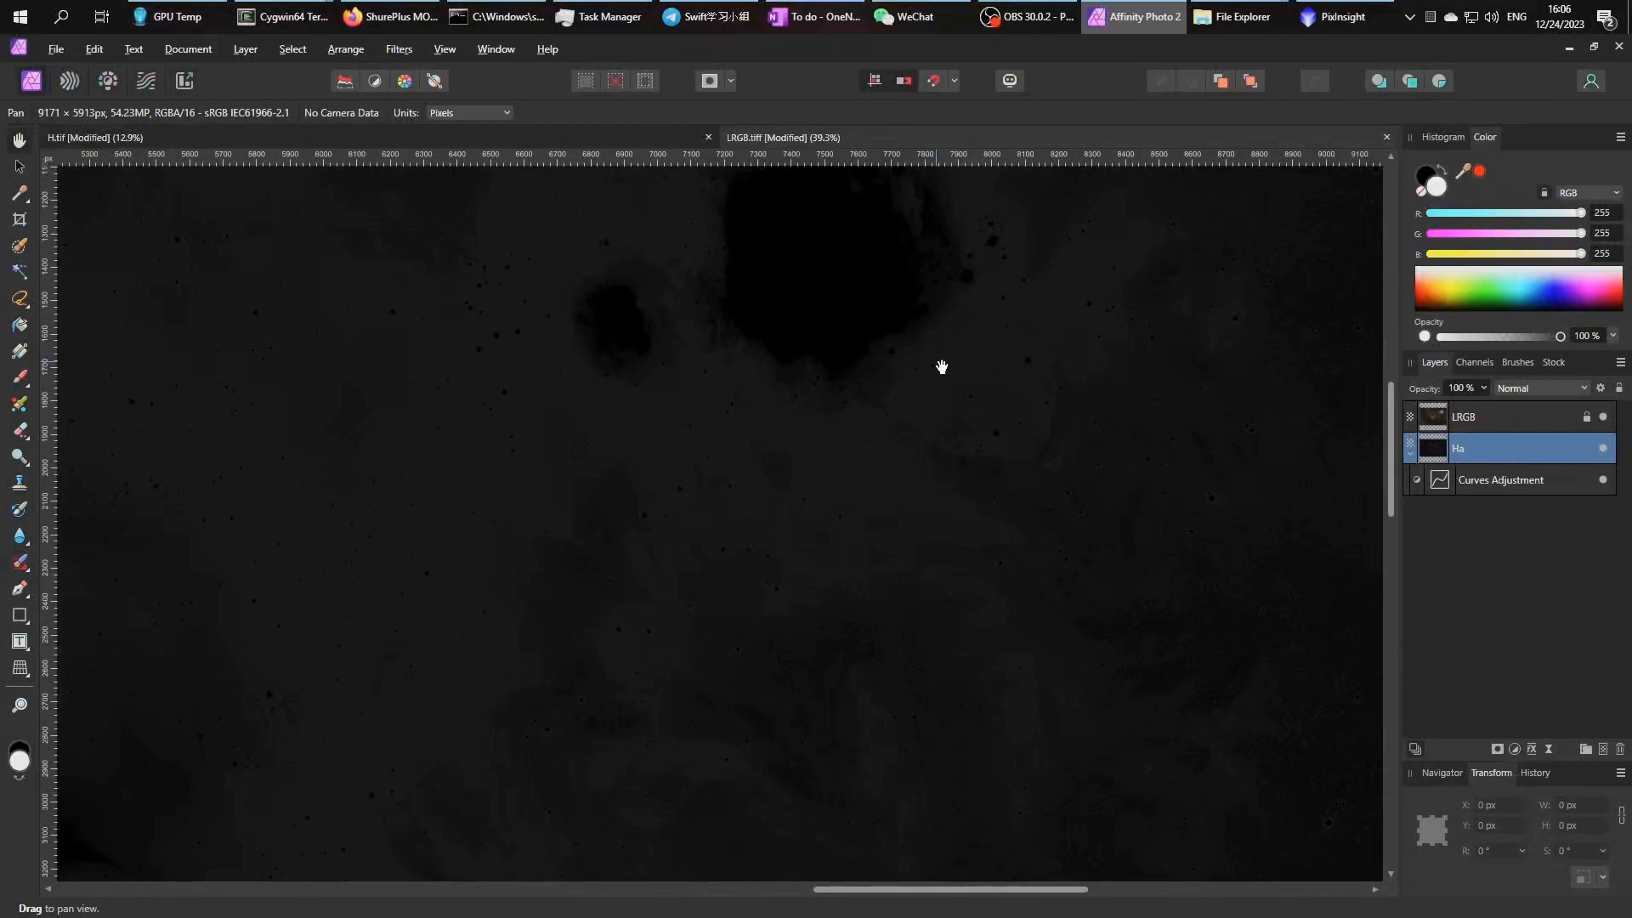
pyautogui.keyDown('alt'); pyautogui.click(1433, 452); pyautogui.keyUp('alt')
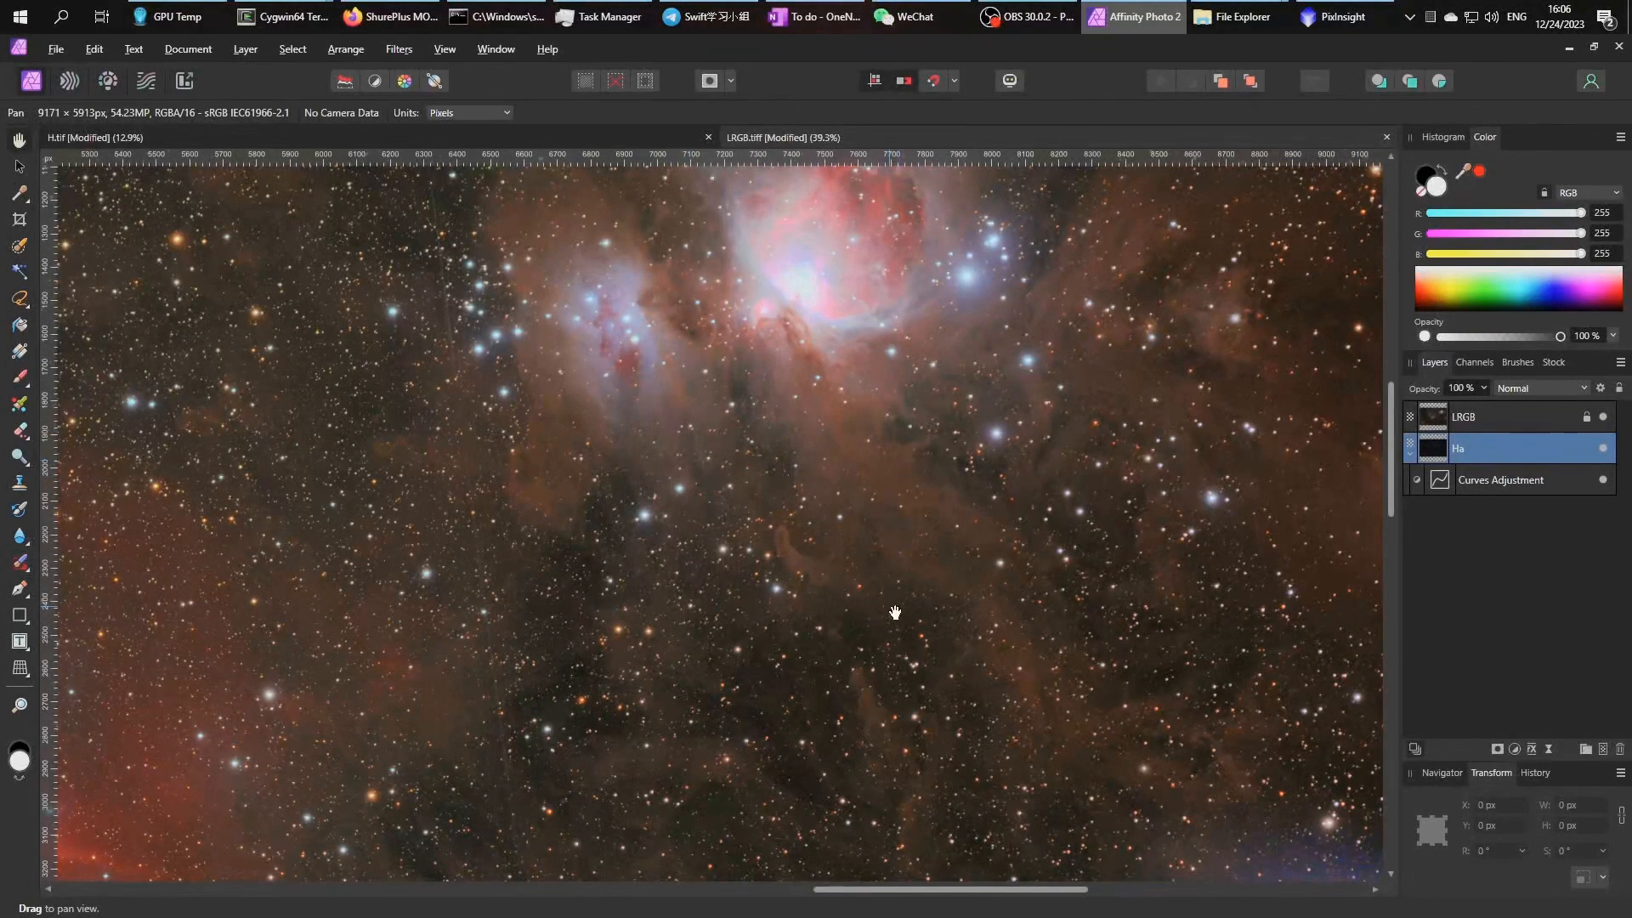
pyautogui.doubleClick(1449, 482)
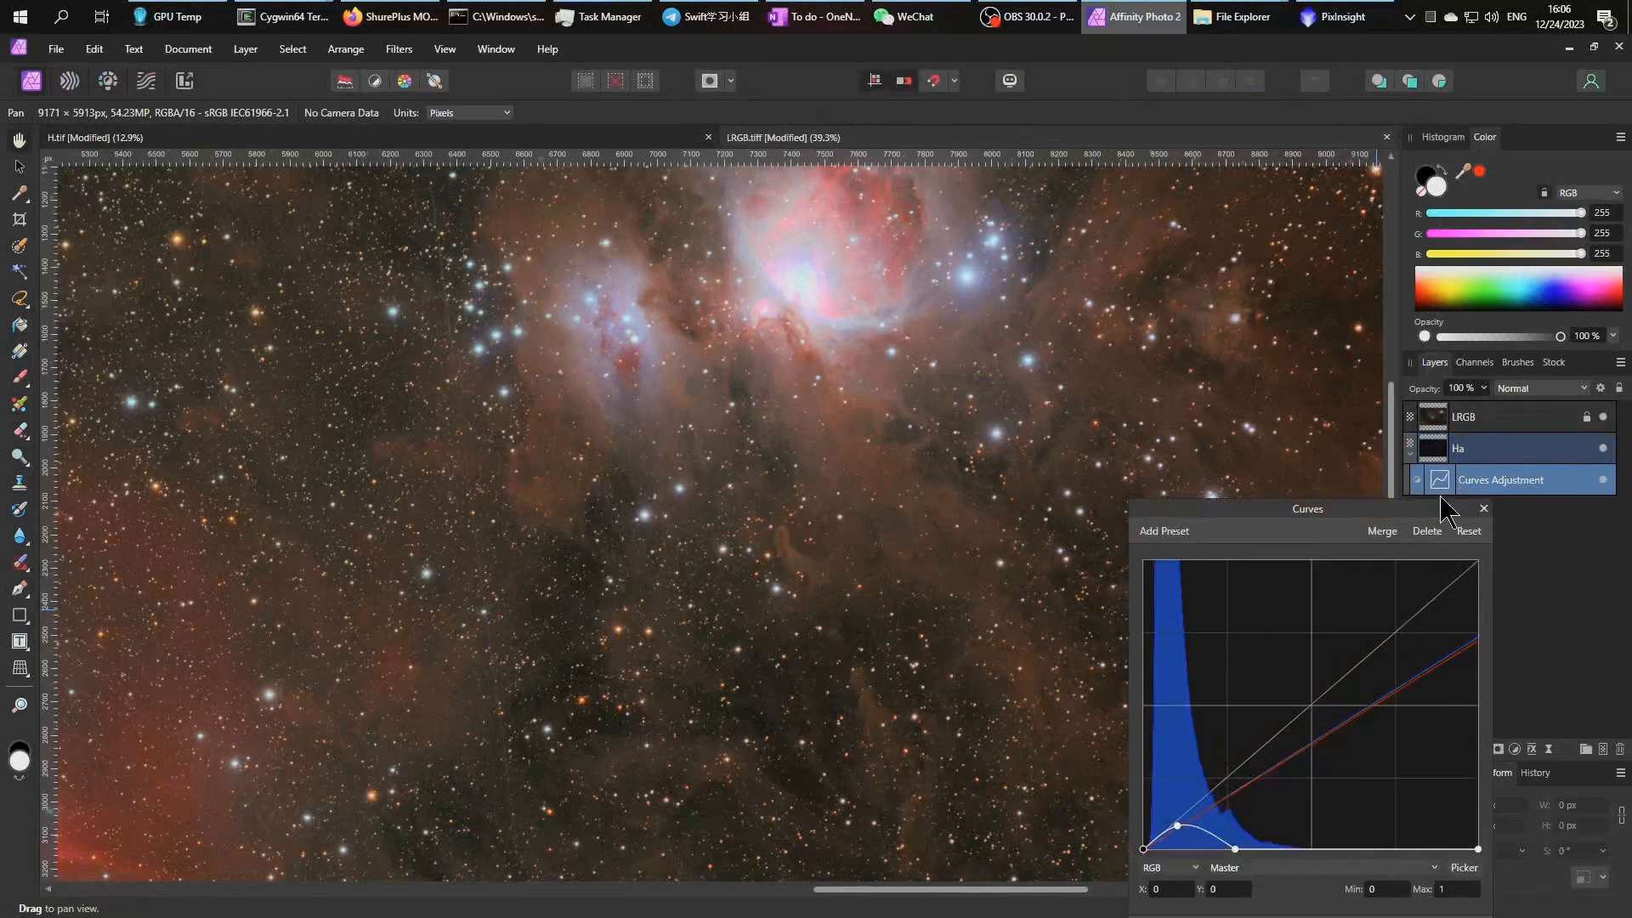
pyautogui.click(1477, 646)
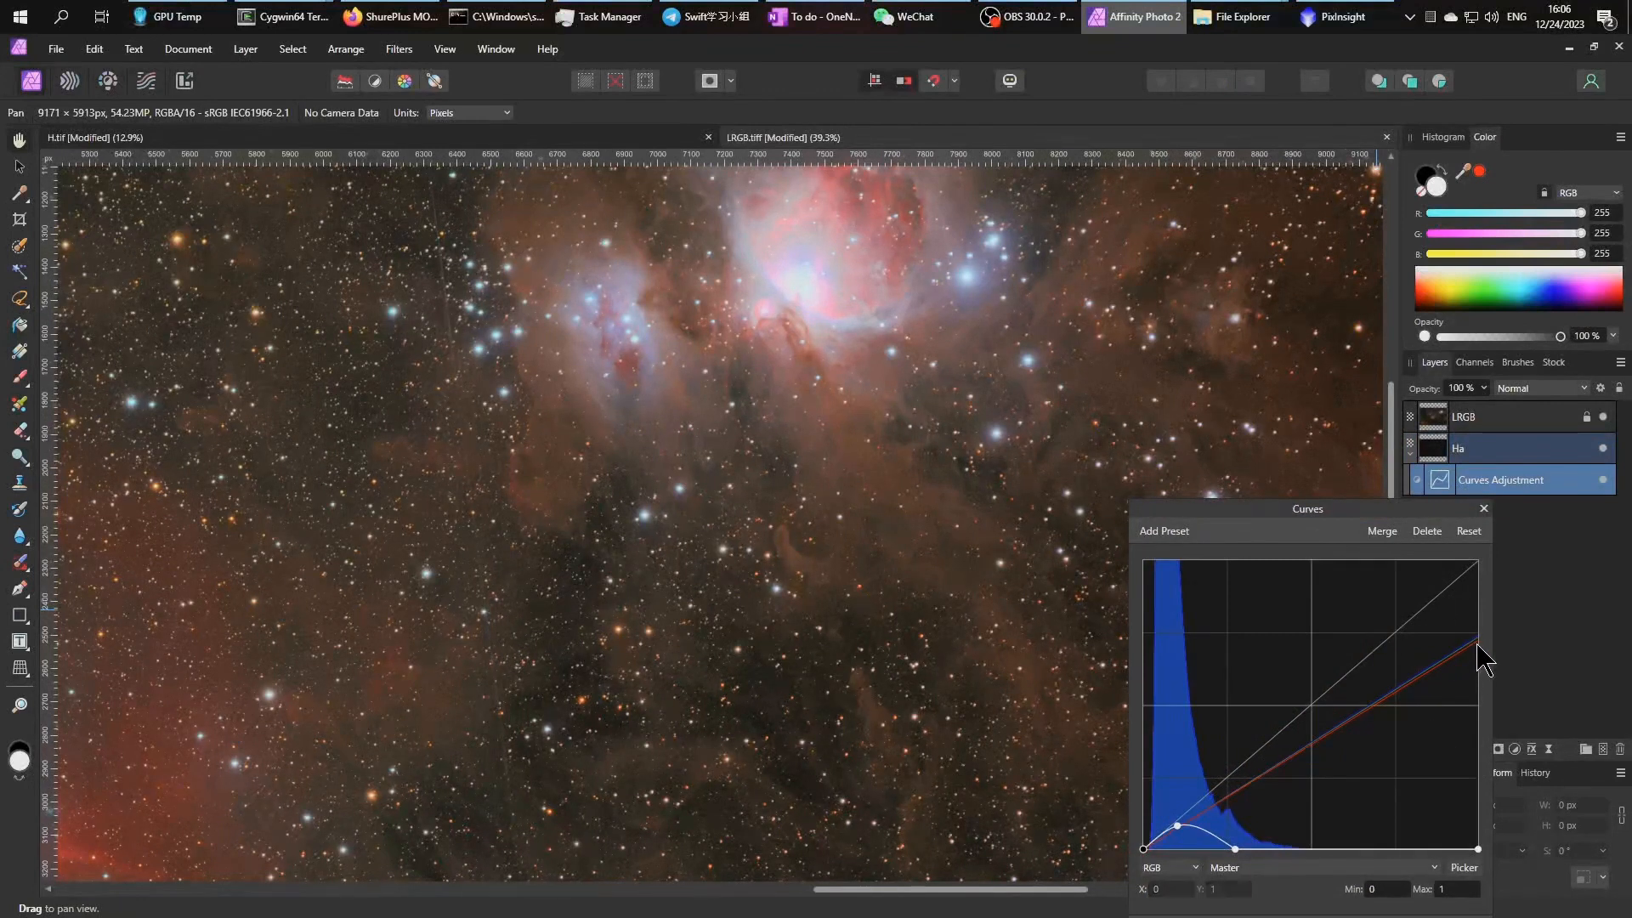
pyautogui.click(1267, 870)
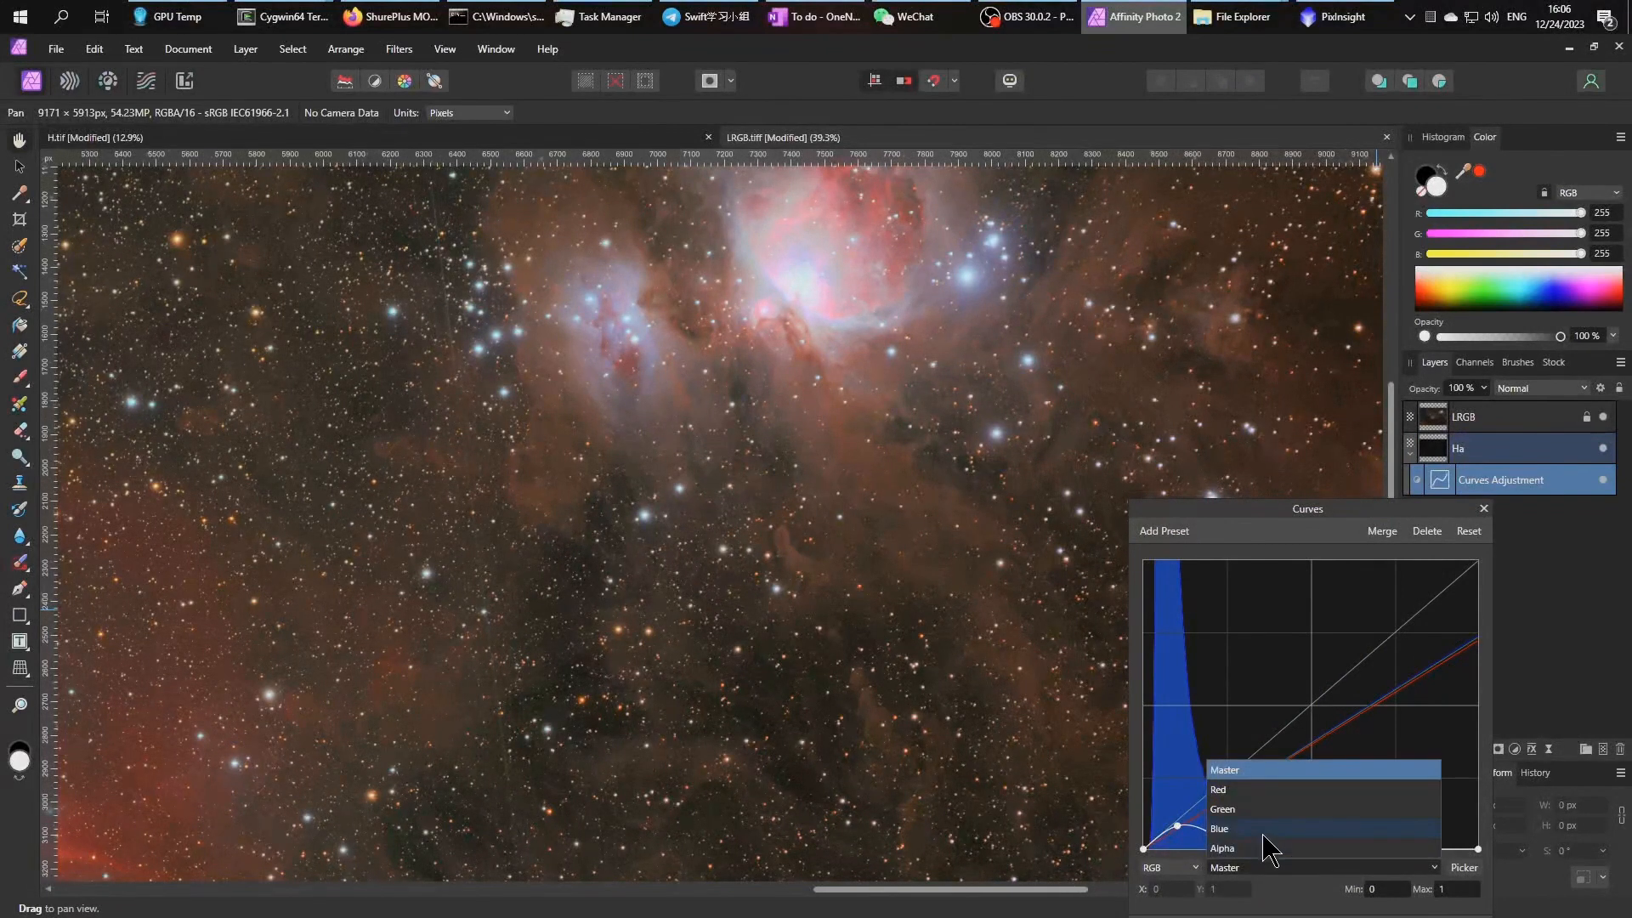
pyautogui.click(1275, 829)
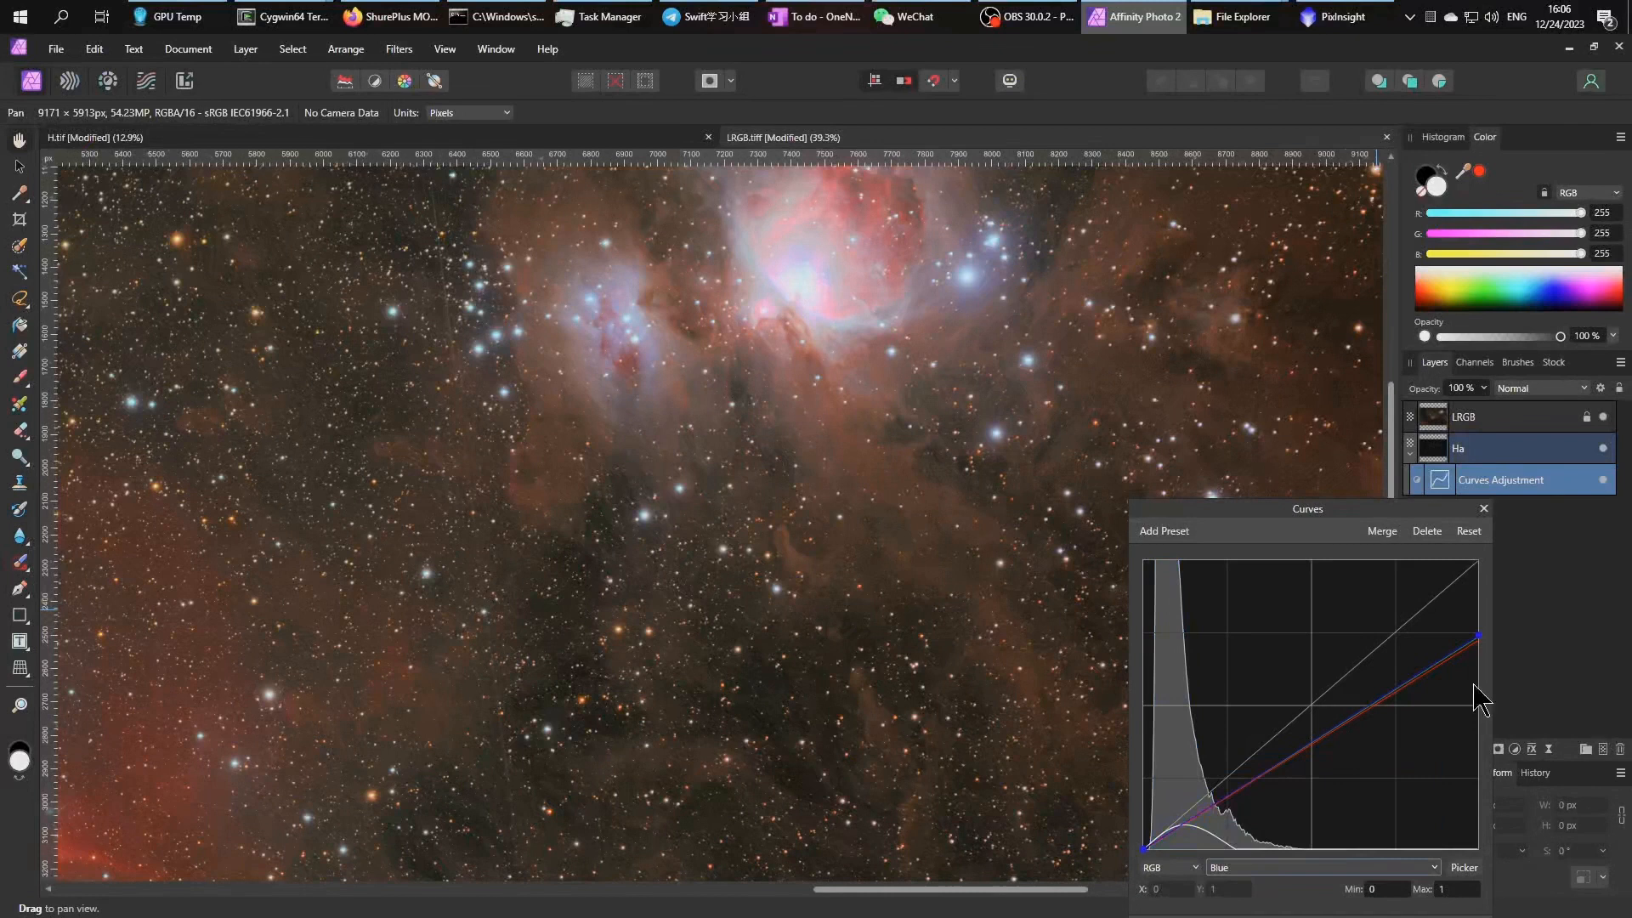
pyautogui.moveTo(1479, 644)
pyautogui.mouseDown()
pyautogui.moveTo(1510, 766)
pyautogui.moveTo(1511, 646)
pyautogui.mouseUp()
# Try the green channel's white endpoint at about 0.258, and settle it at output 0.726
pyautogui.click(1227, 869)
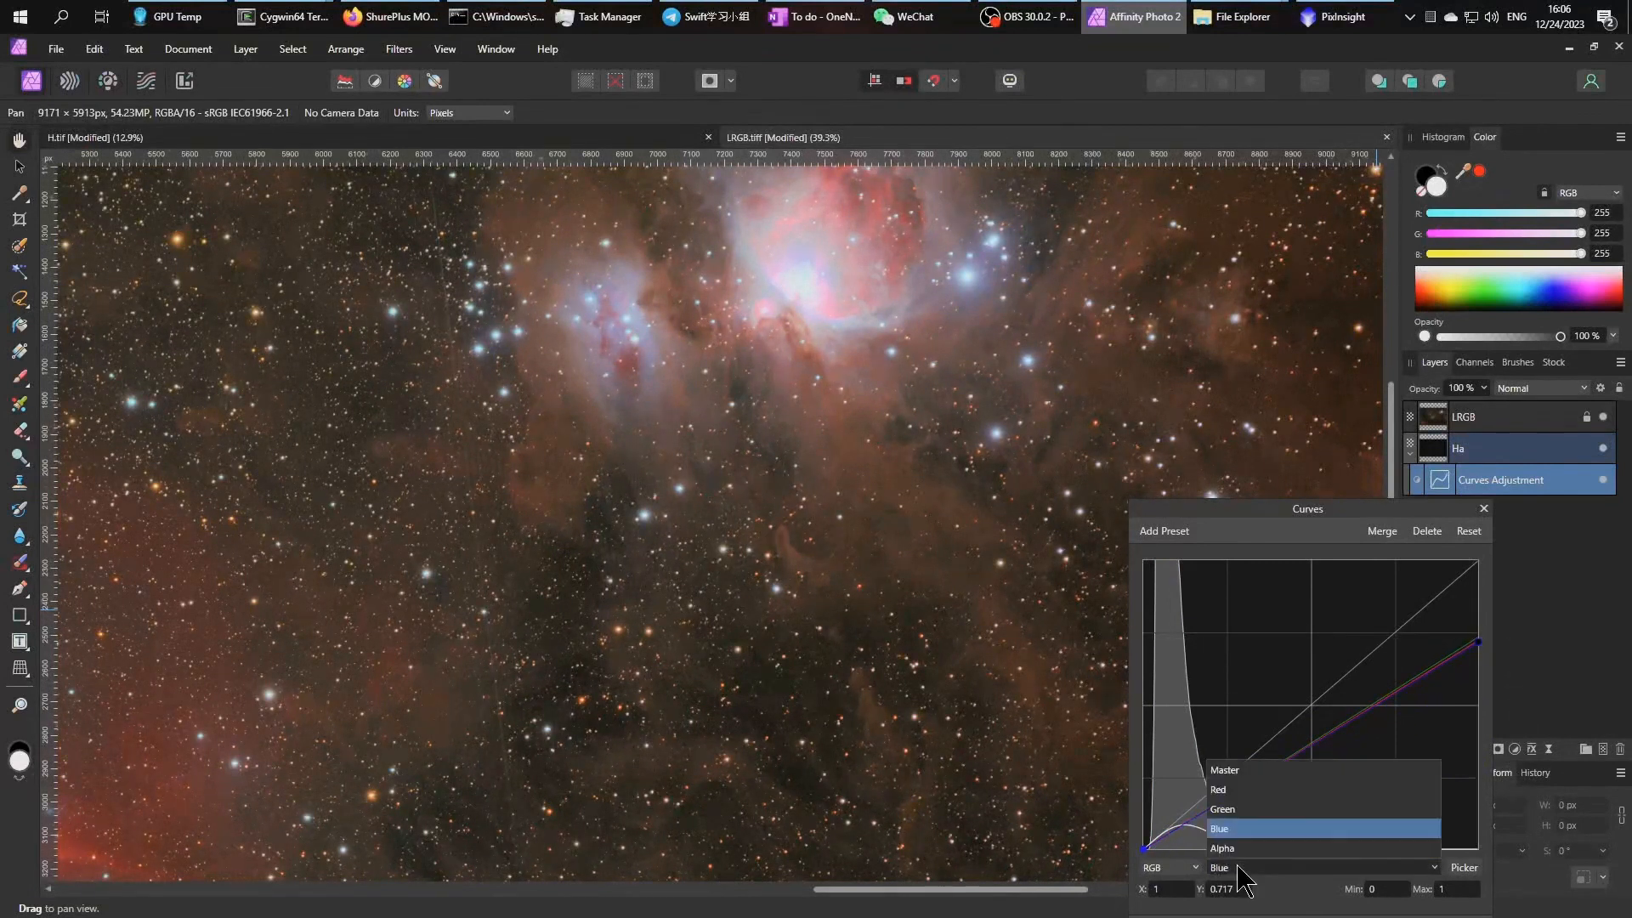
pyautogui.click(1259, 810)
pyautogui.moveTo(1490, 655); pyautogui.dragTo(1579, 787)
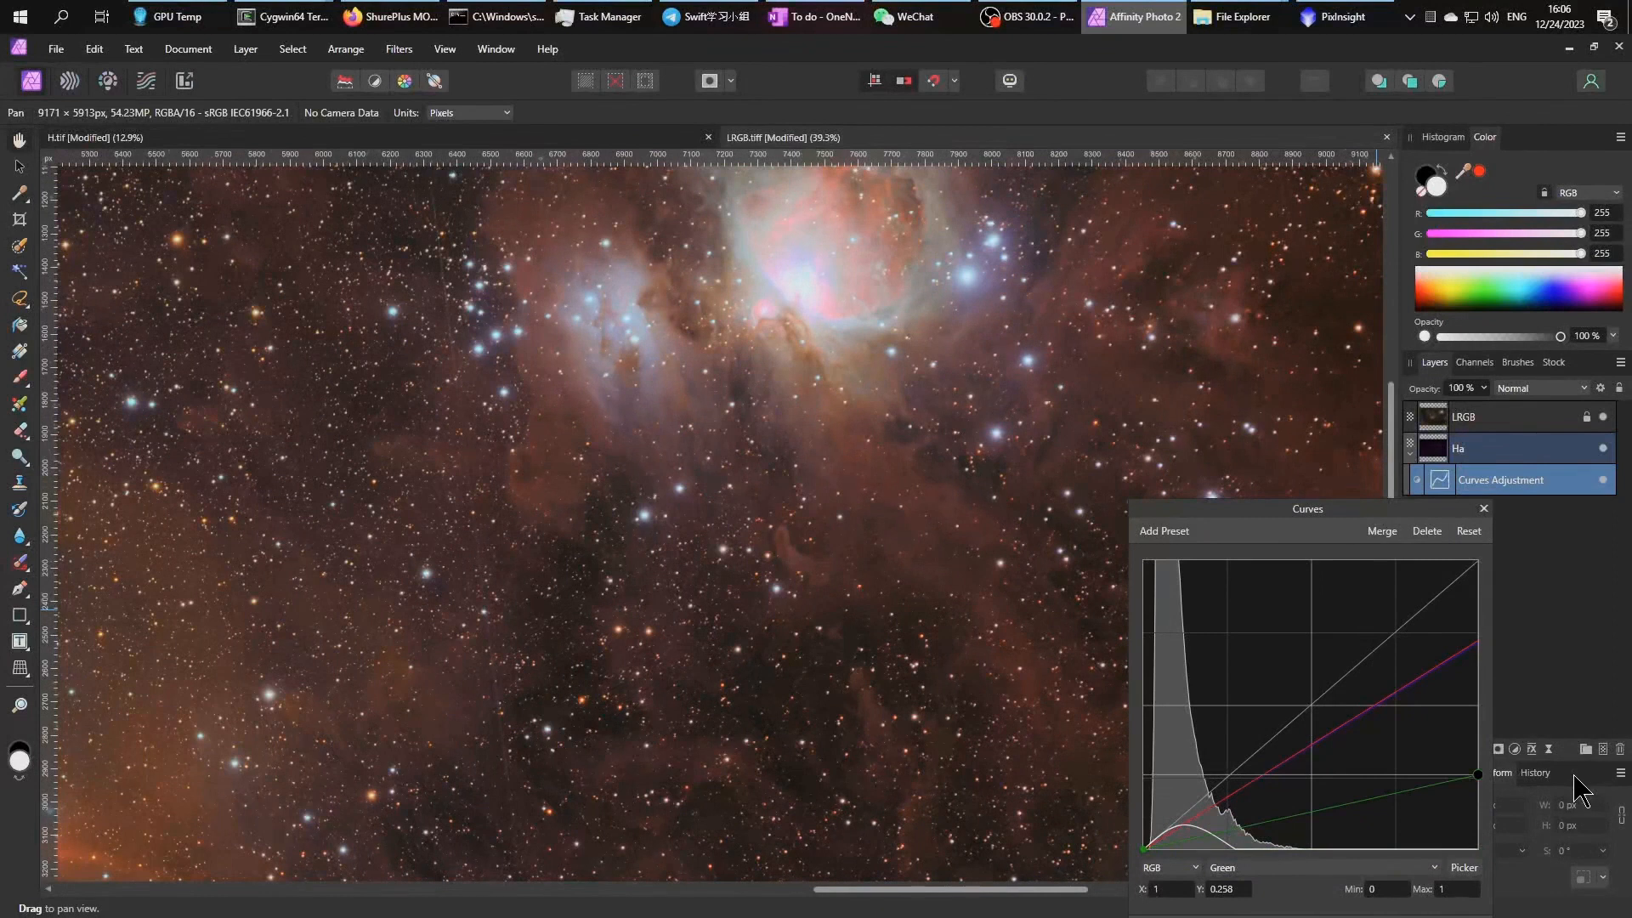
pyautogui.moveTo(1493, 776); pyautogui.dragTo(1586, 653)
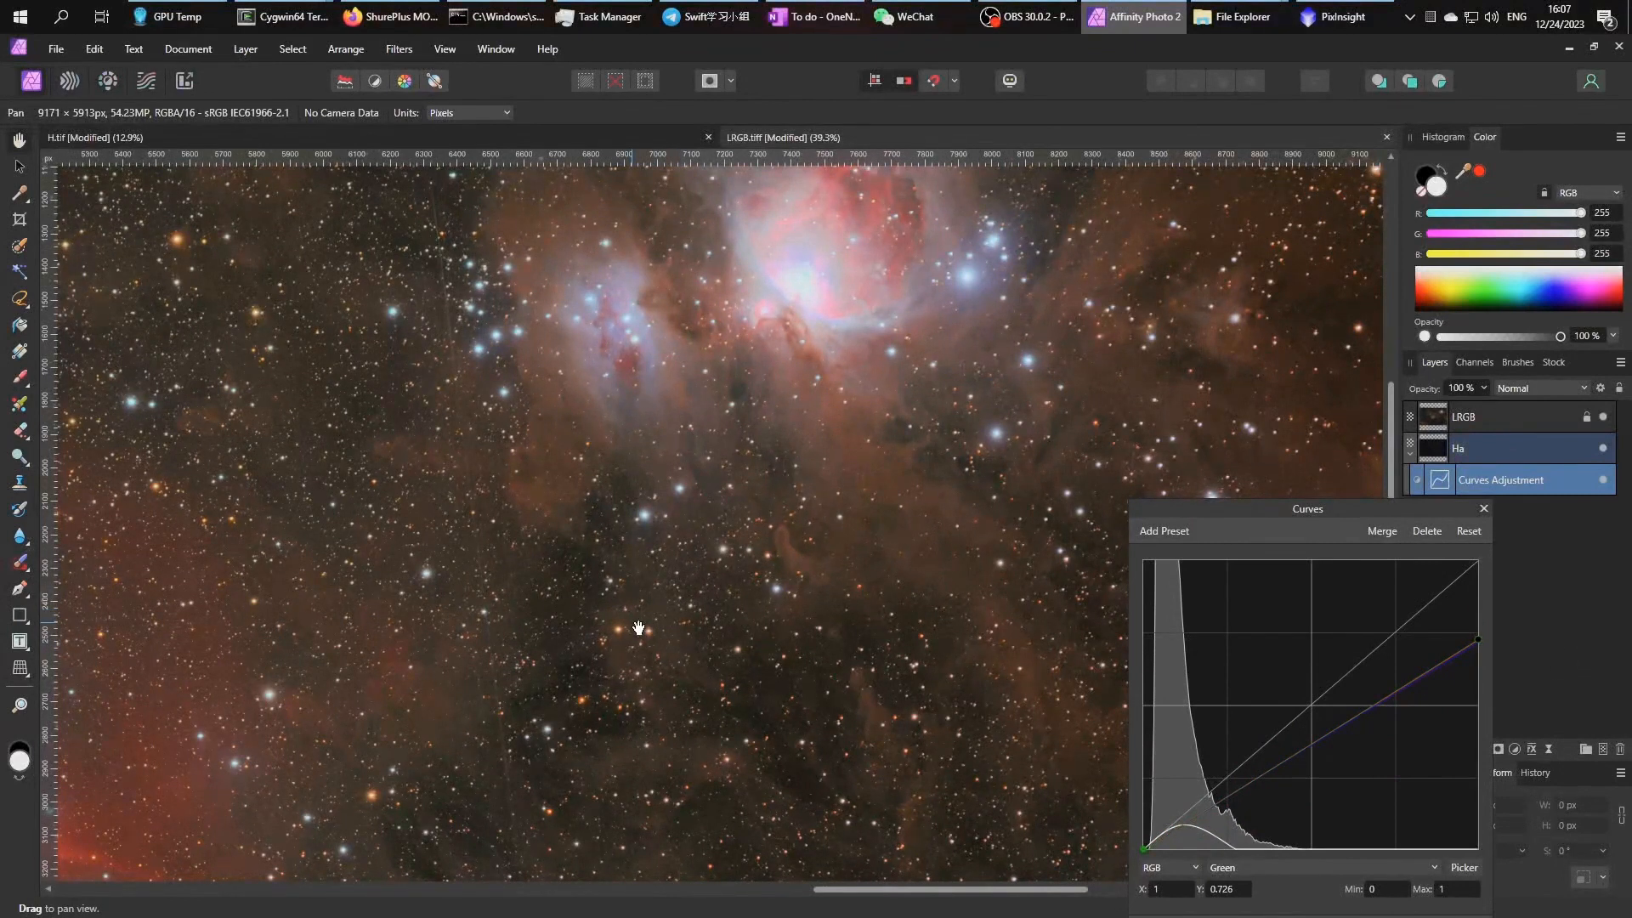
# Try shadow points on the individual channel curves, at about 0.112, 0.074 in Alpha and 0.104, 0.074 in Green
pyautogui.scroll(-6, 638, 627)
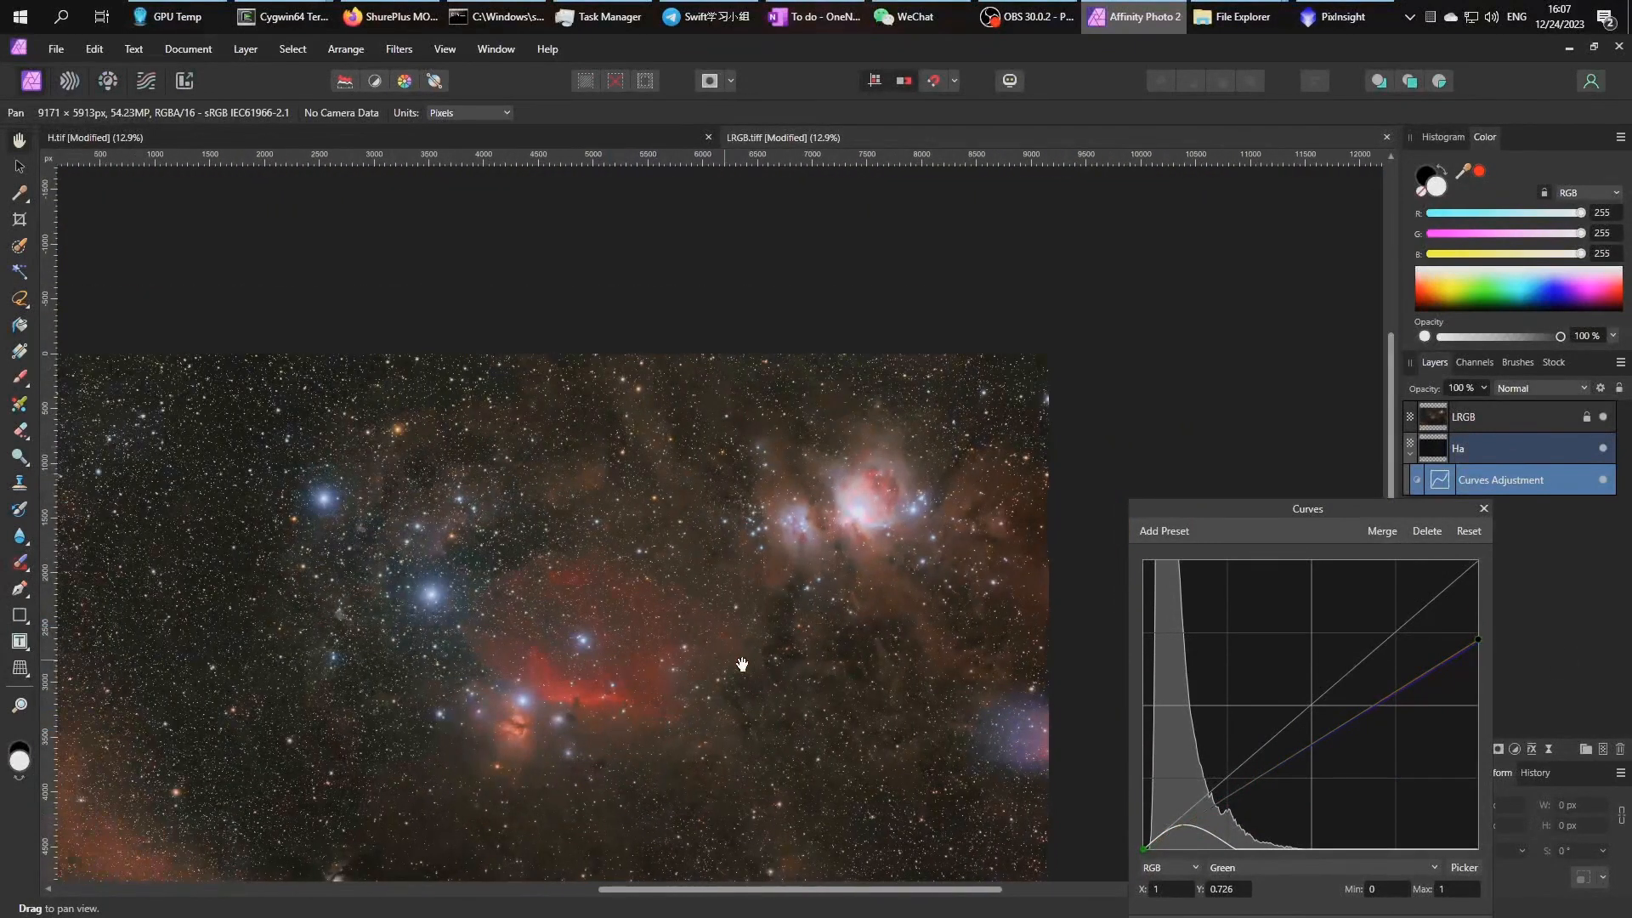
pyautogui.scroll(-4, 742, 664)
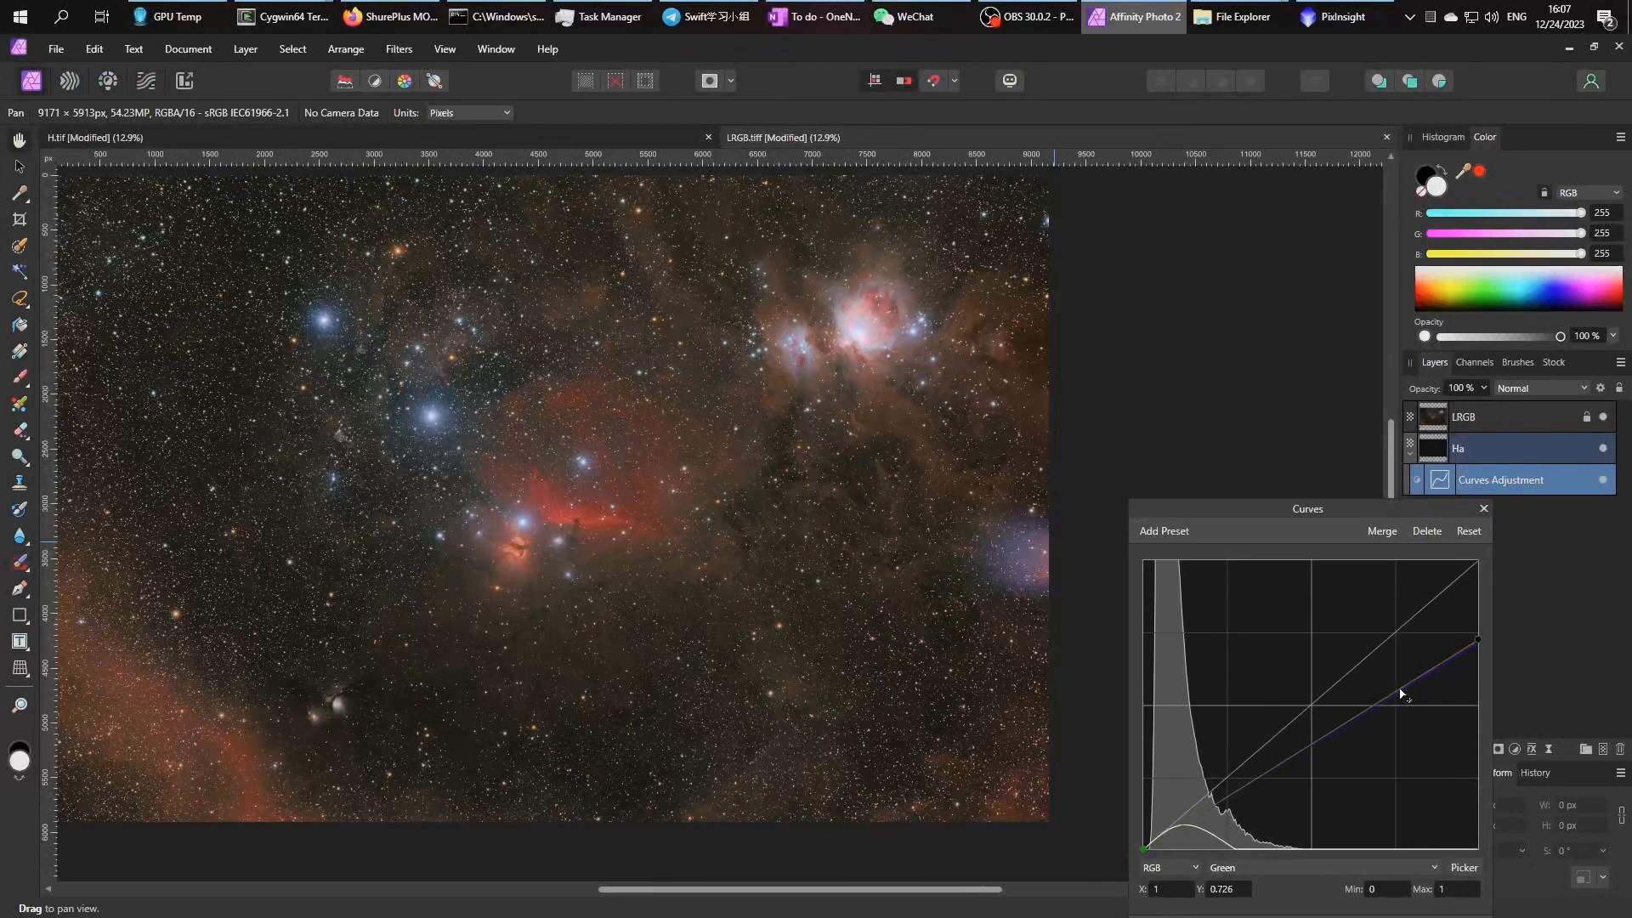
pyautogui.click(1239, 869)
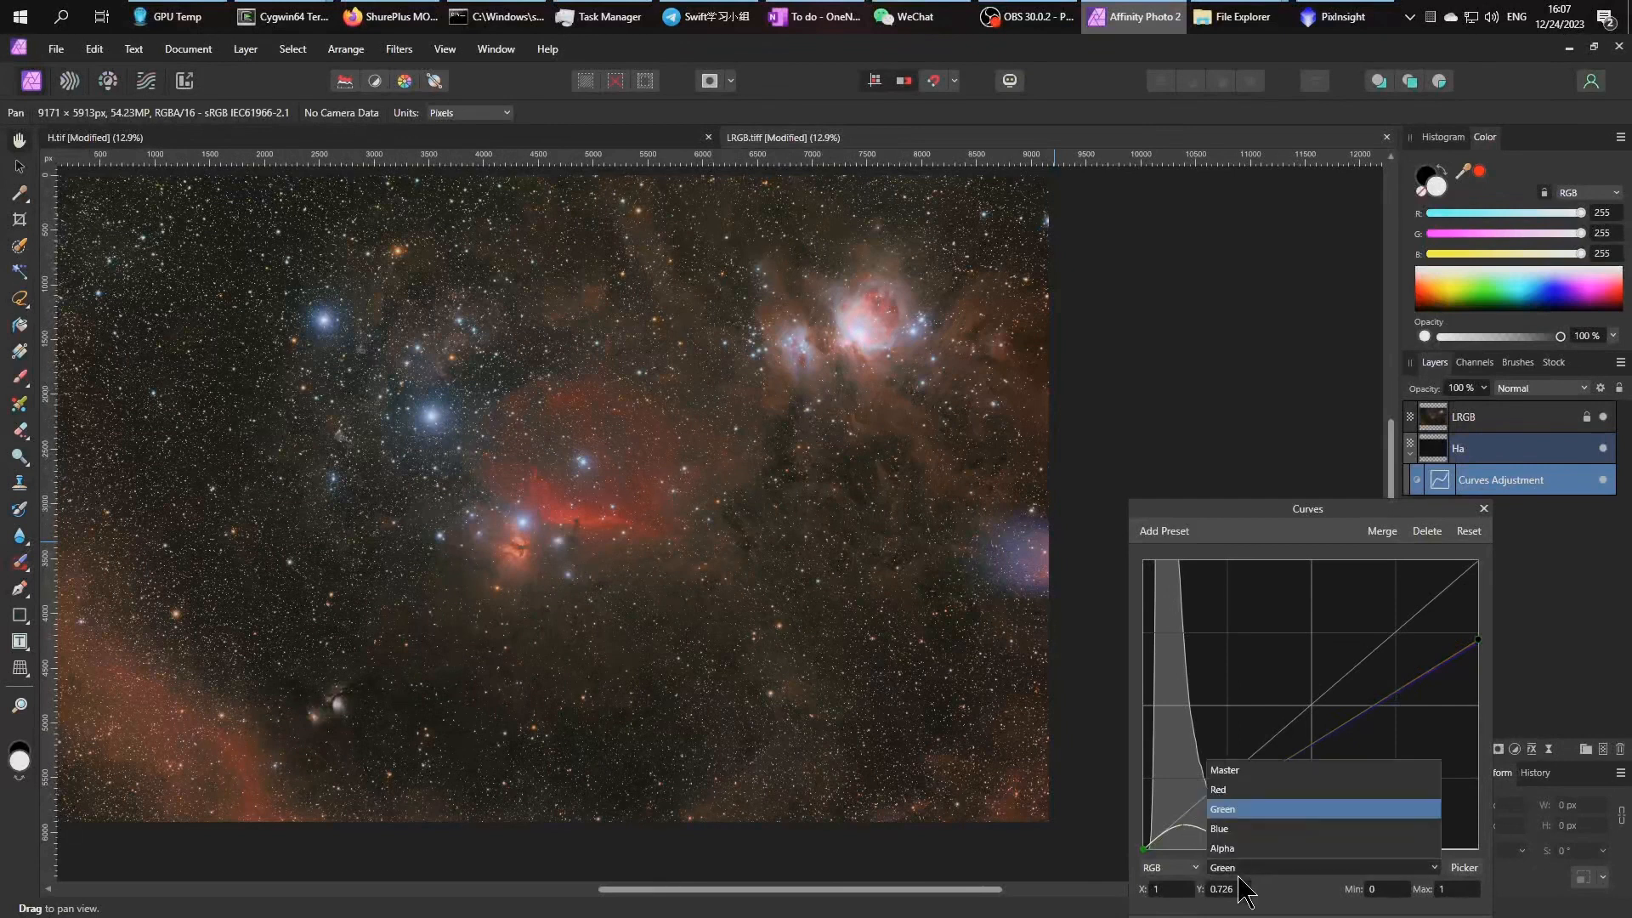
pyautogui.click(1243, 790)
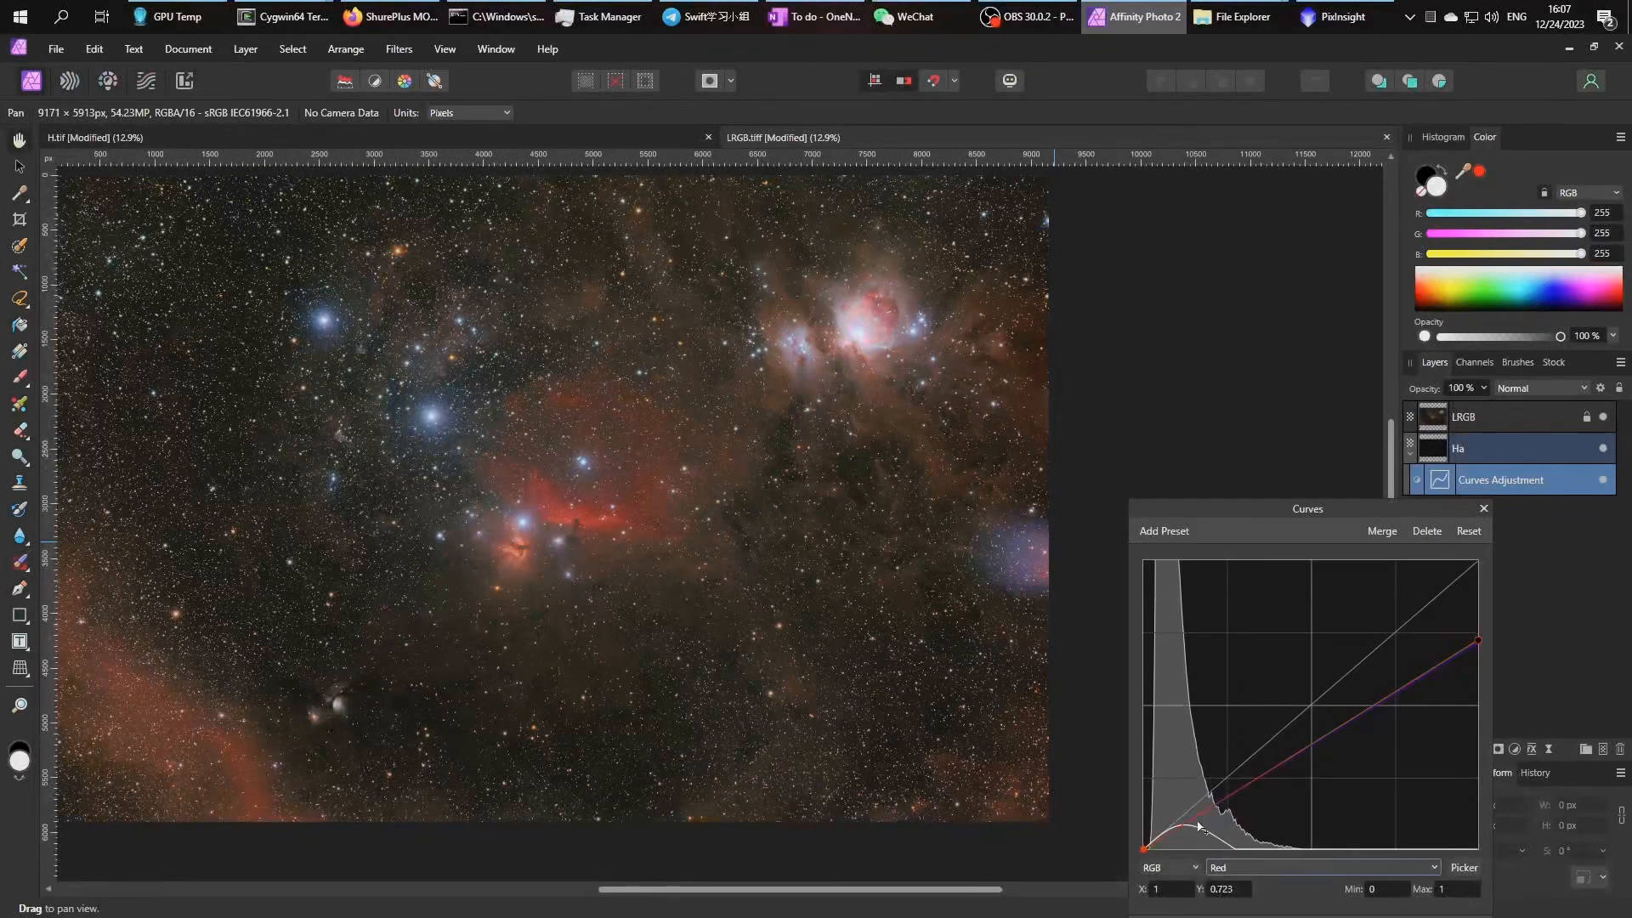
pyautogui.click(1246, 869)
pyautogui.click(1241, 826)
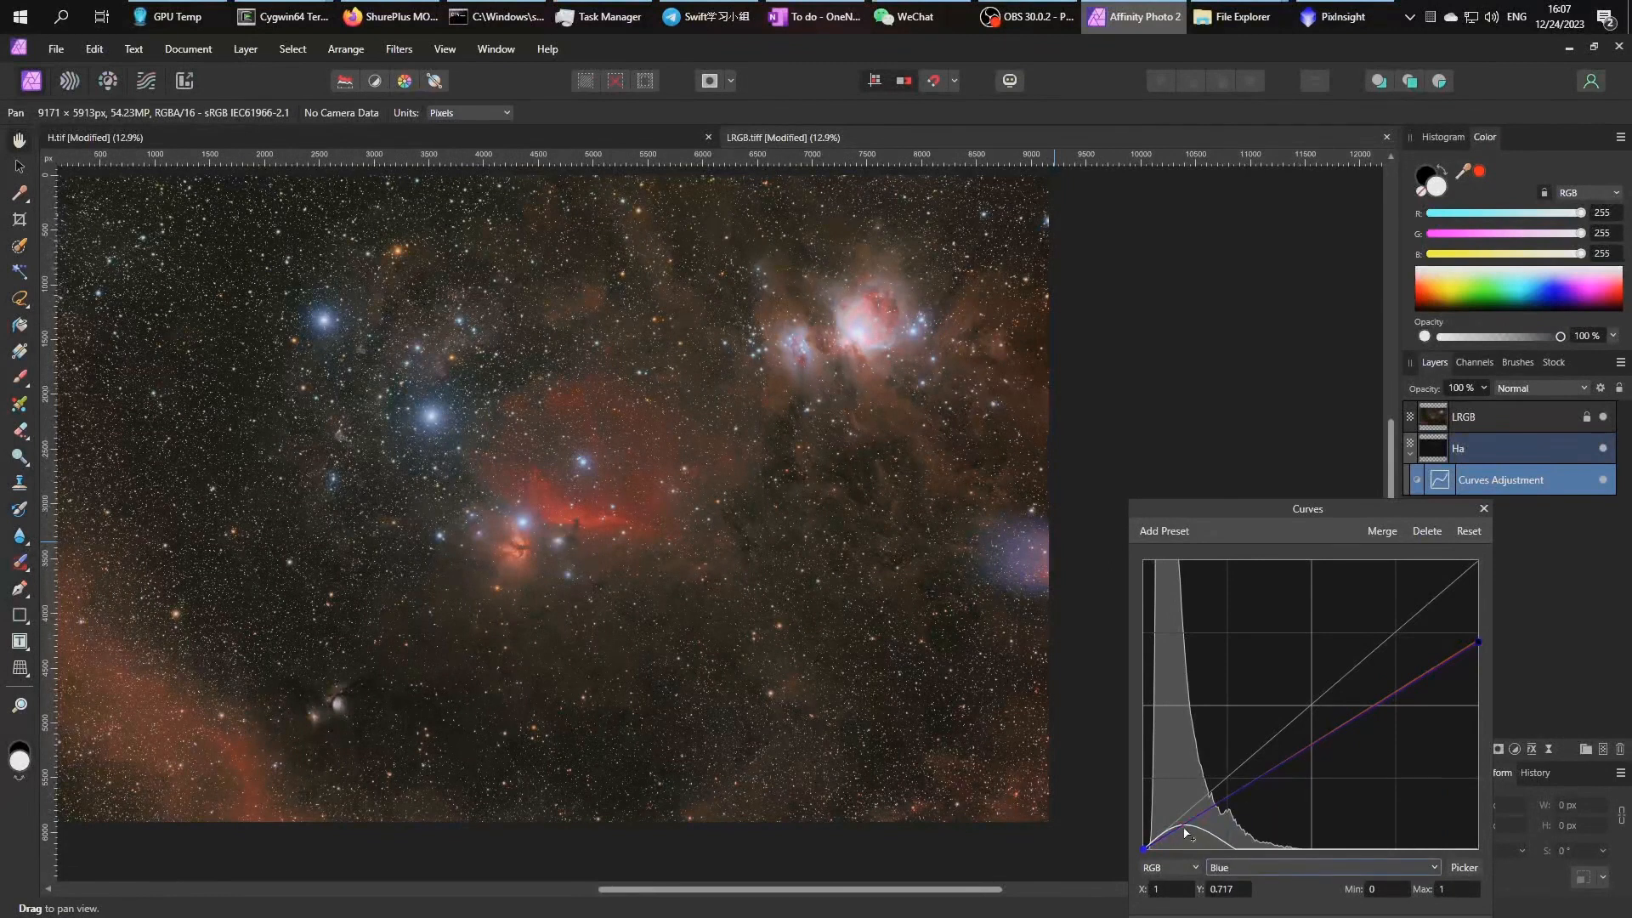
pyautogui.click(1246, 868)
pyautogui.click(1243, 846)
pyautogui.click(1181, 828)
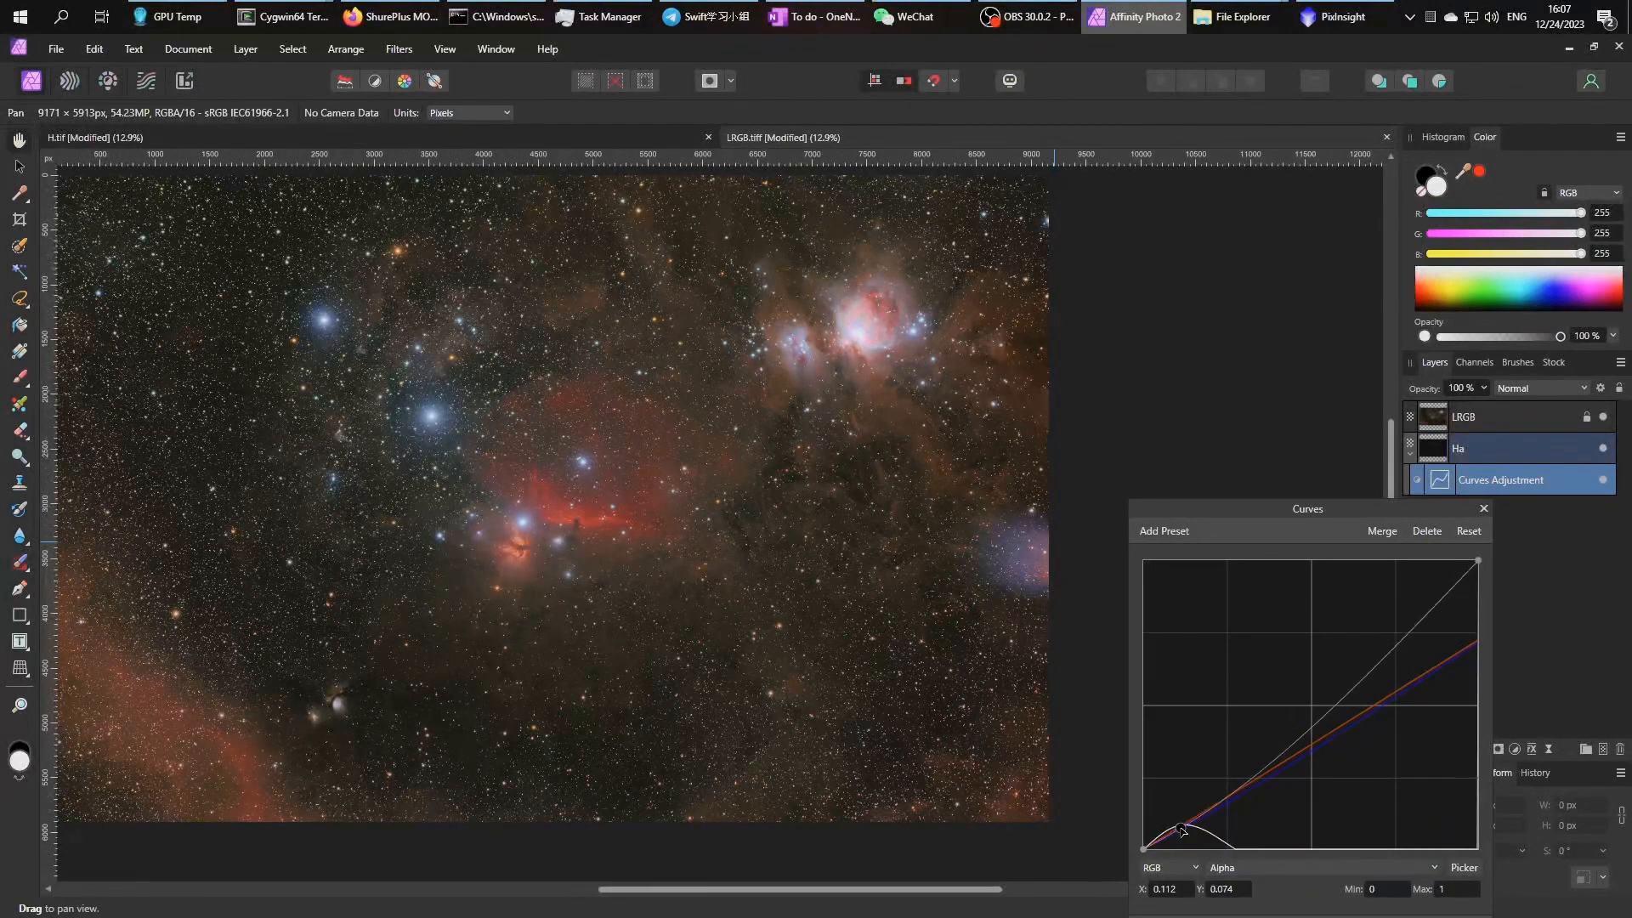
pyautogui.click(1243, 868)
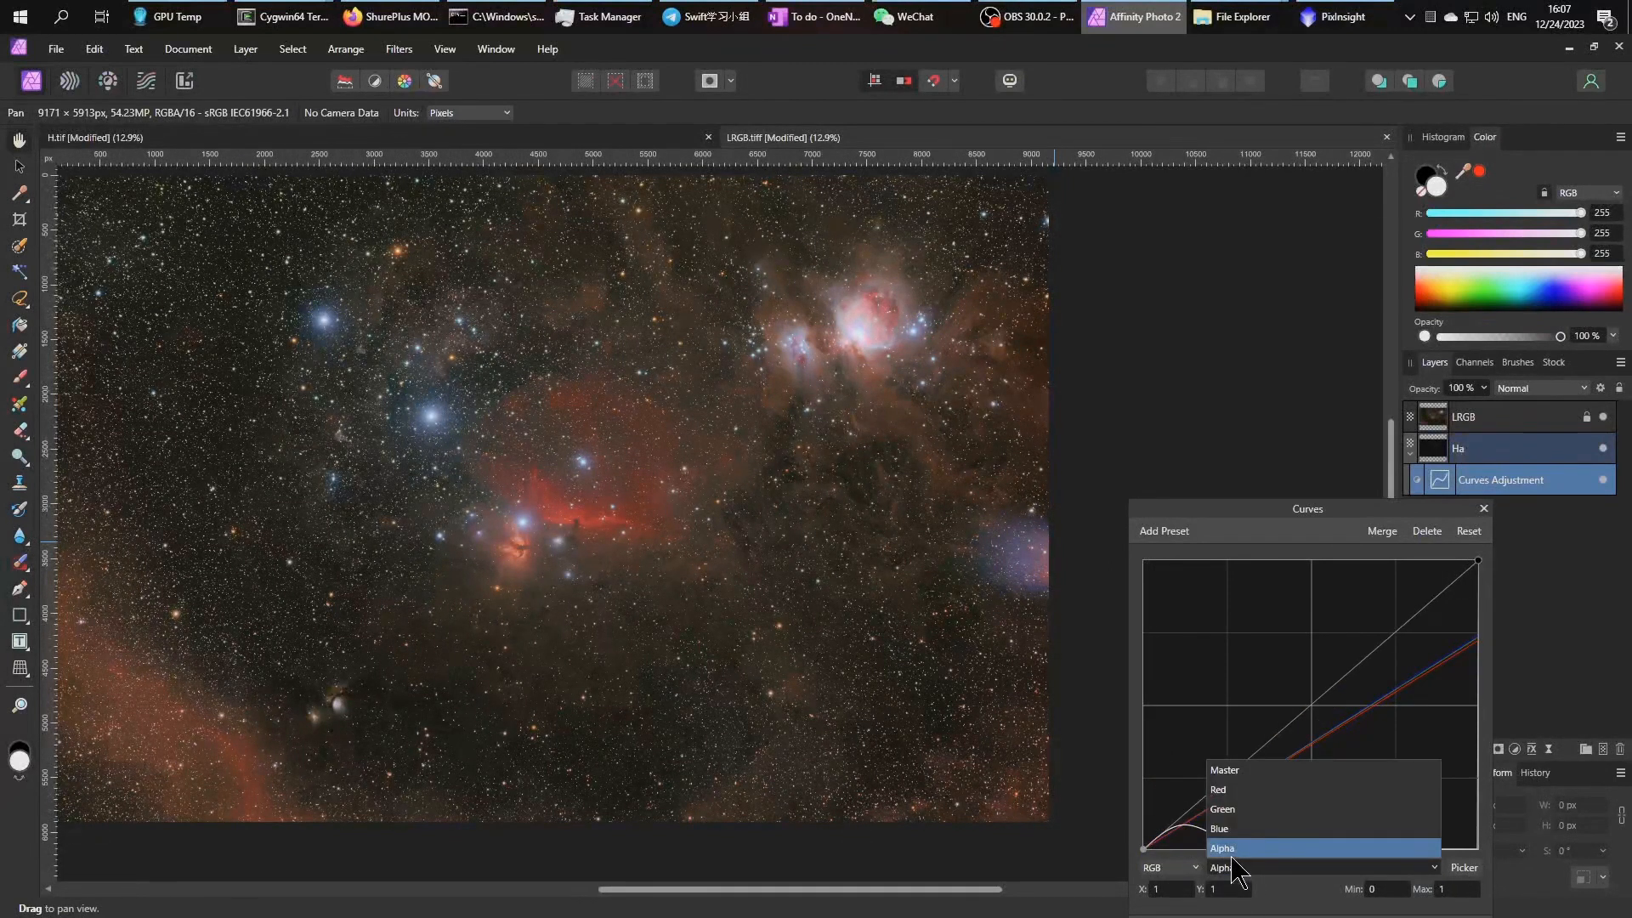
pyautogui.click(1238, 808)
pyautogui.click(1179, 828)
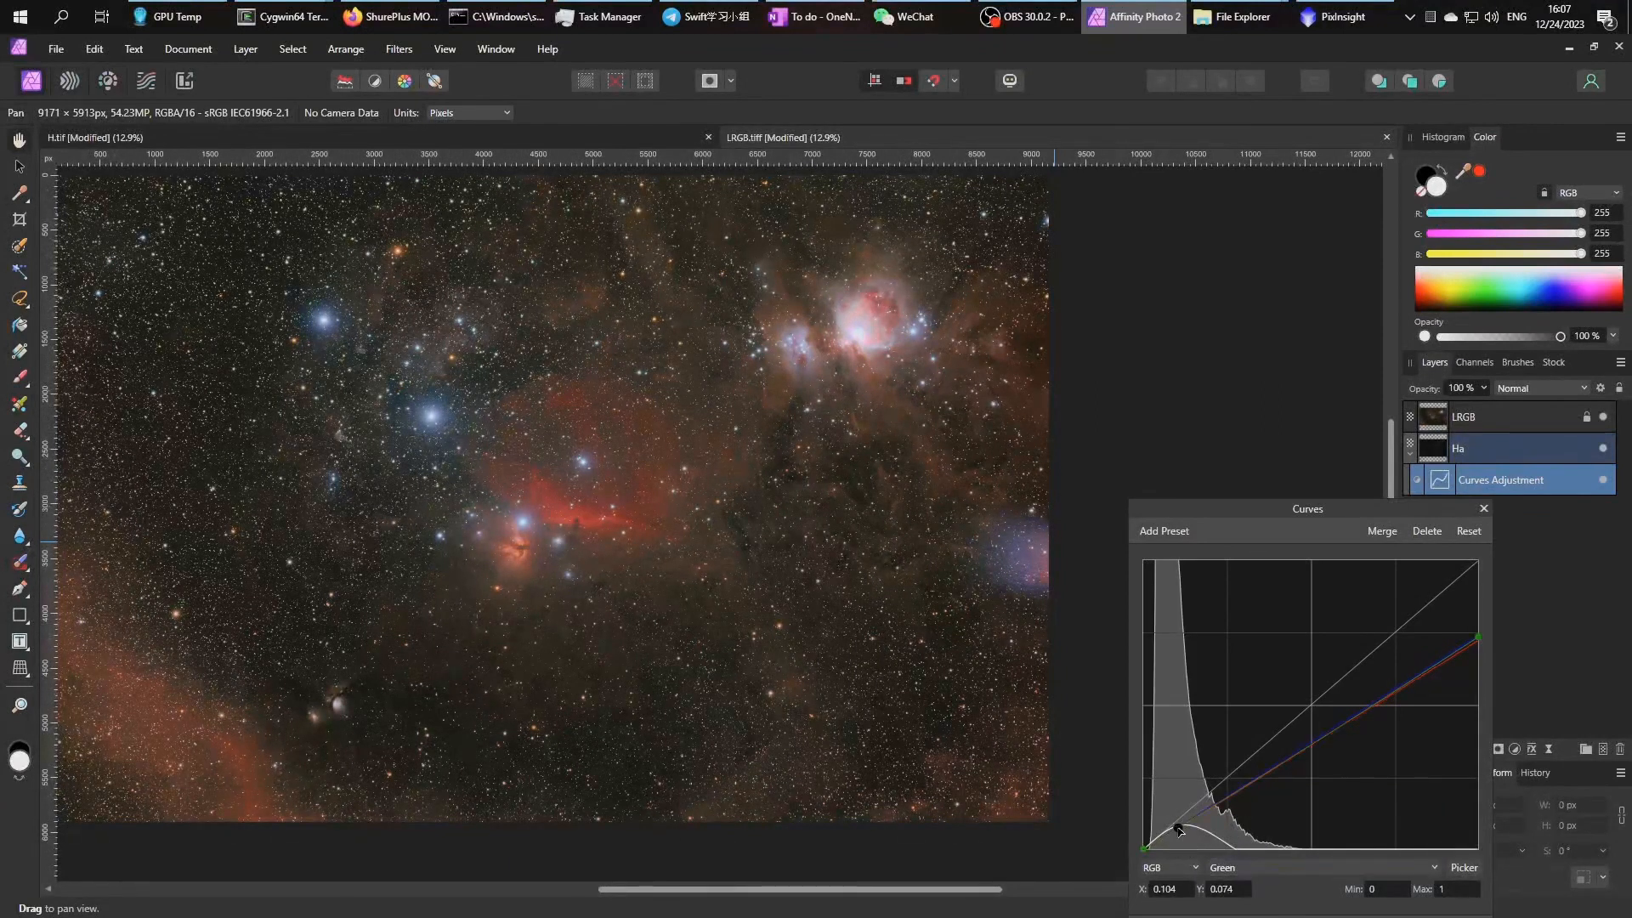
# Try a steep red channel curve in the Curves adjustment, with its white endpoint at 0.468, 1 and a shadow point at 0.168, 0.264
pyautogui.click(1240, 868)
pyautogui.click(1231, 789)
pyautogui.moveTo(1479, 637); pyautogui.dragTo(1456, 502)
pyautogui.moveTo(1452, 560); pyautogui.dragTo(1301, 558)
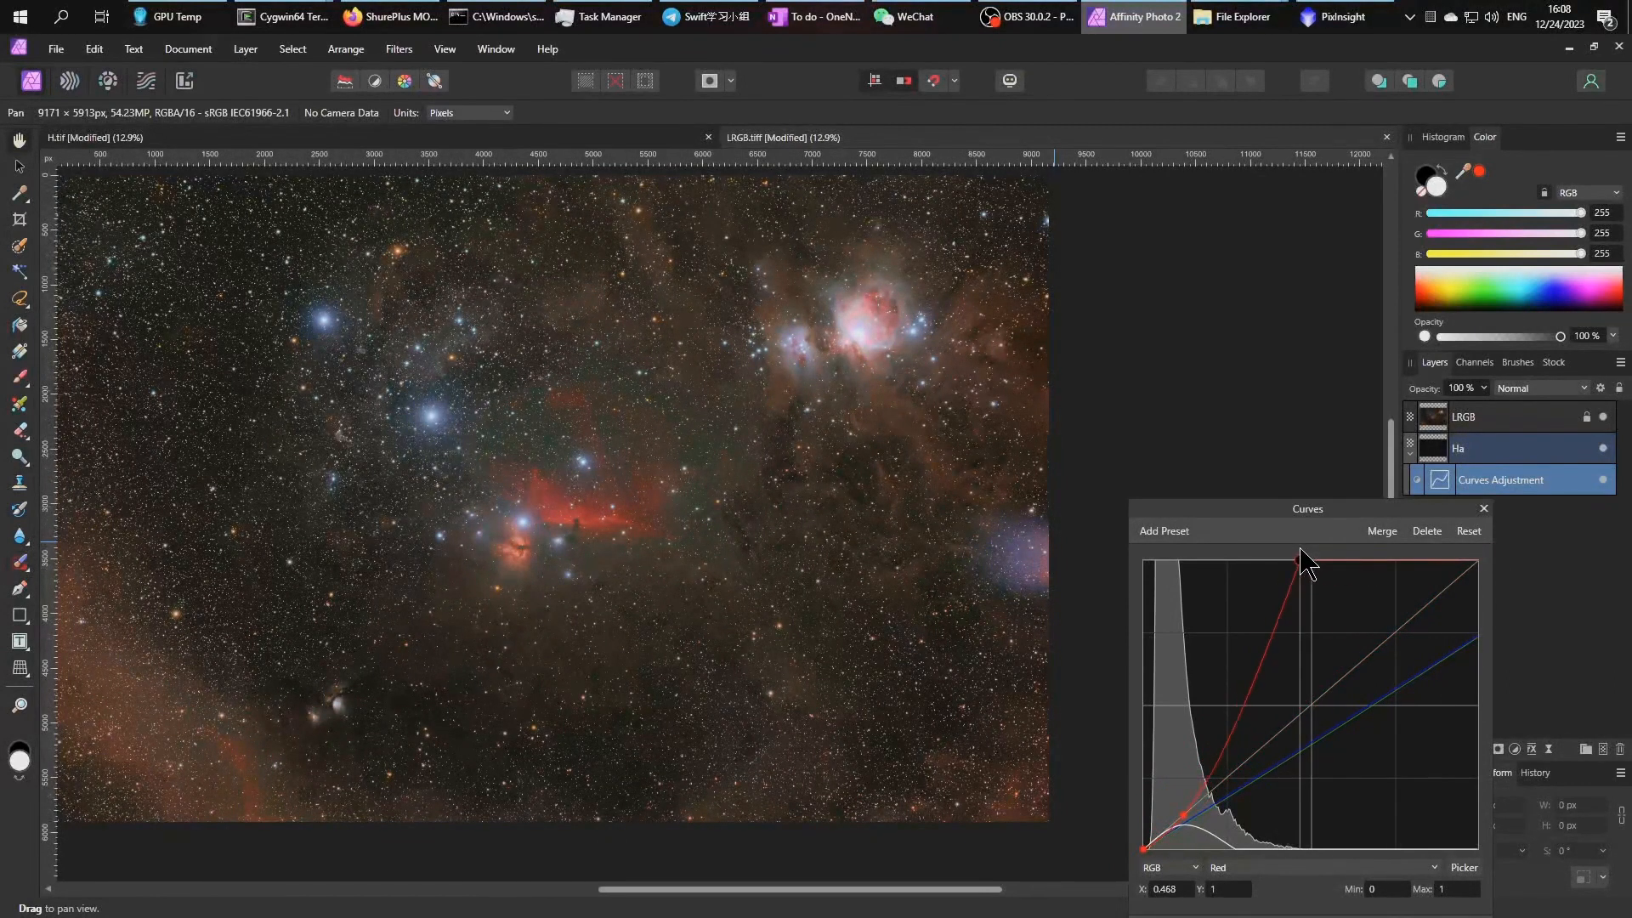
pyautogui.moveTo(1187, 814); pyautogui.dragTo(1199, 772)
# Try shifting the Master curve's zero-output shadow point toward black, and raise the Master white endpoint to output 0.697
pyautogui.click(1228, 869)
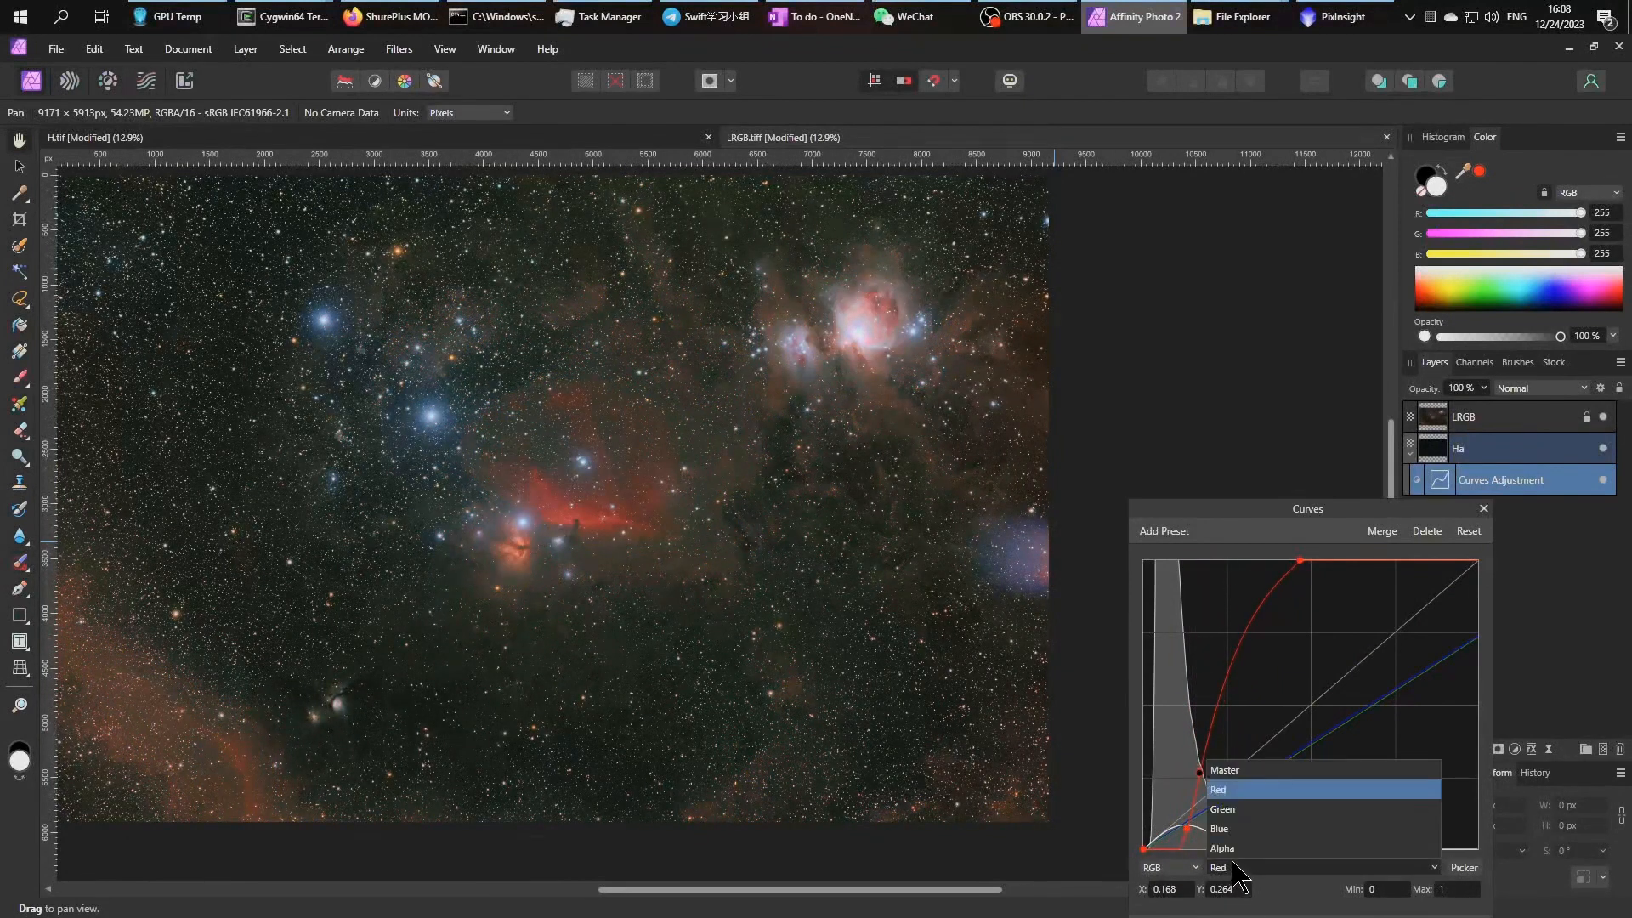
pyautogui.click(1241, 776)
pyautogui.moveTo(1232, 848); pyautogui.dragTo(1185, 849)
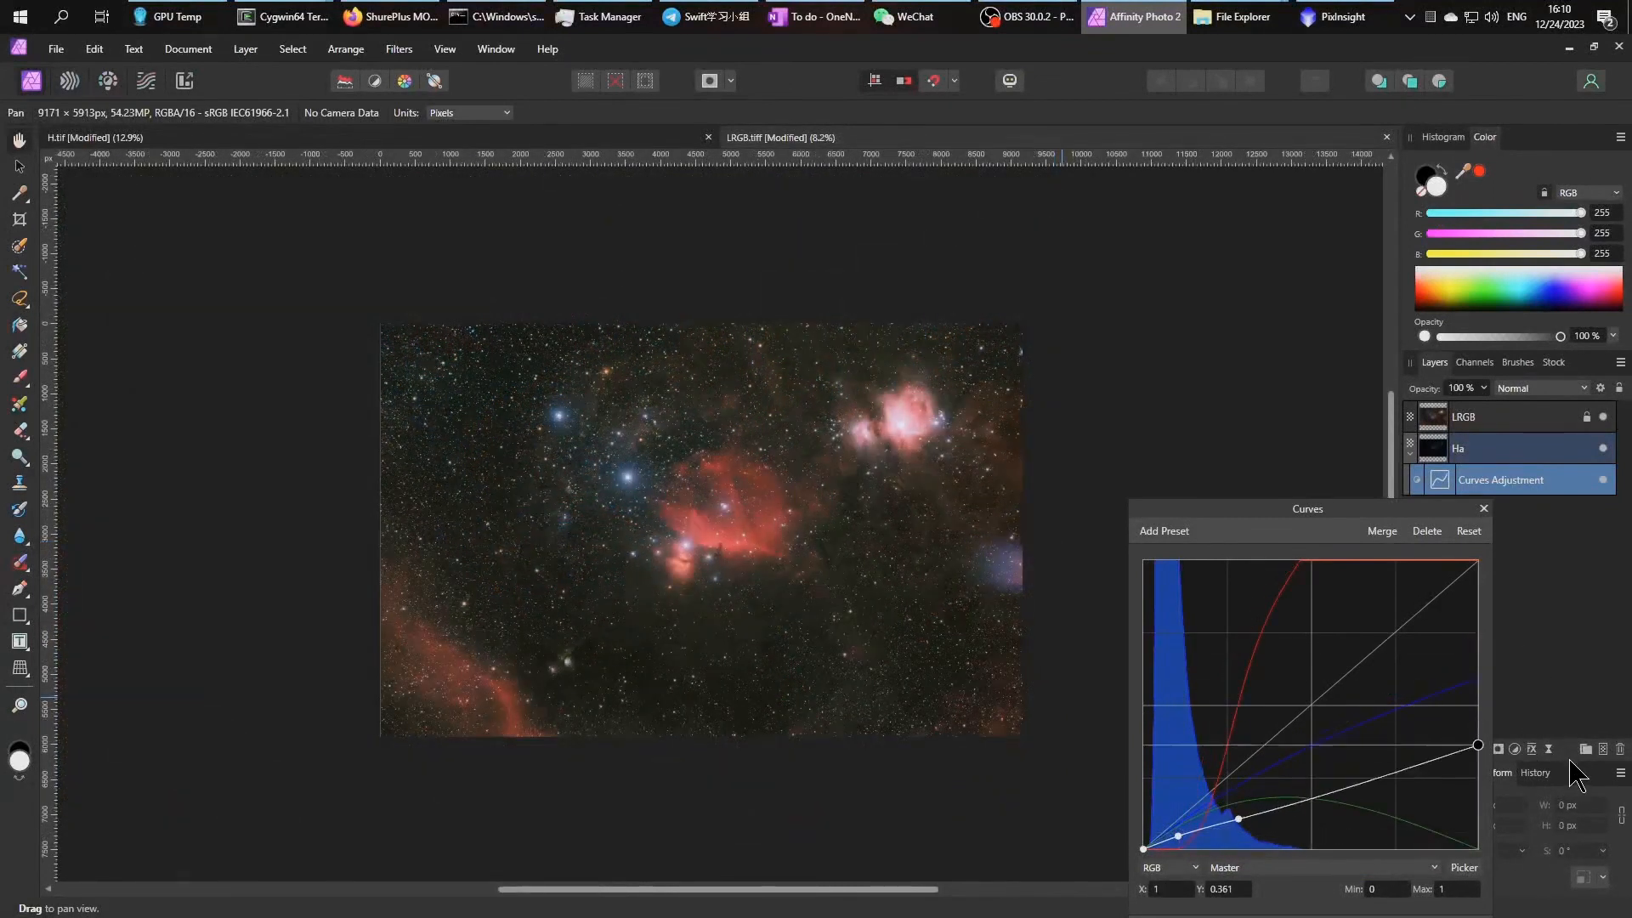
pyautogui.moveTo(1571, 760); pyautogui.dragTo(1564, 648)
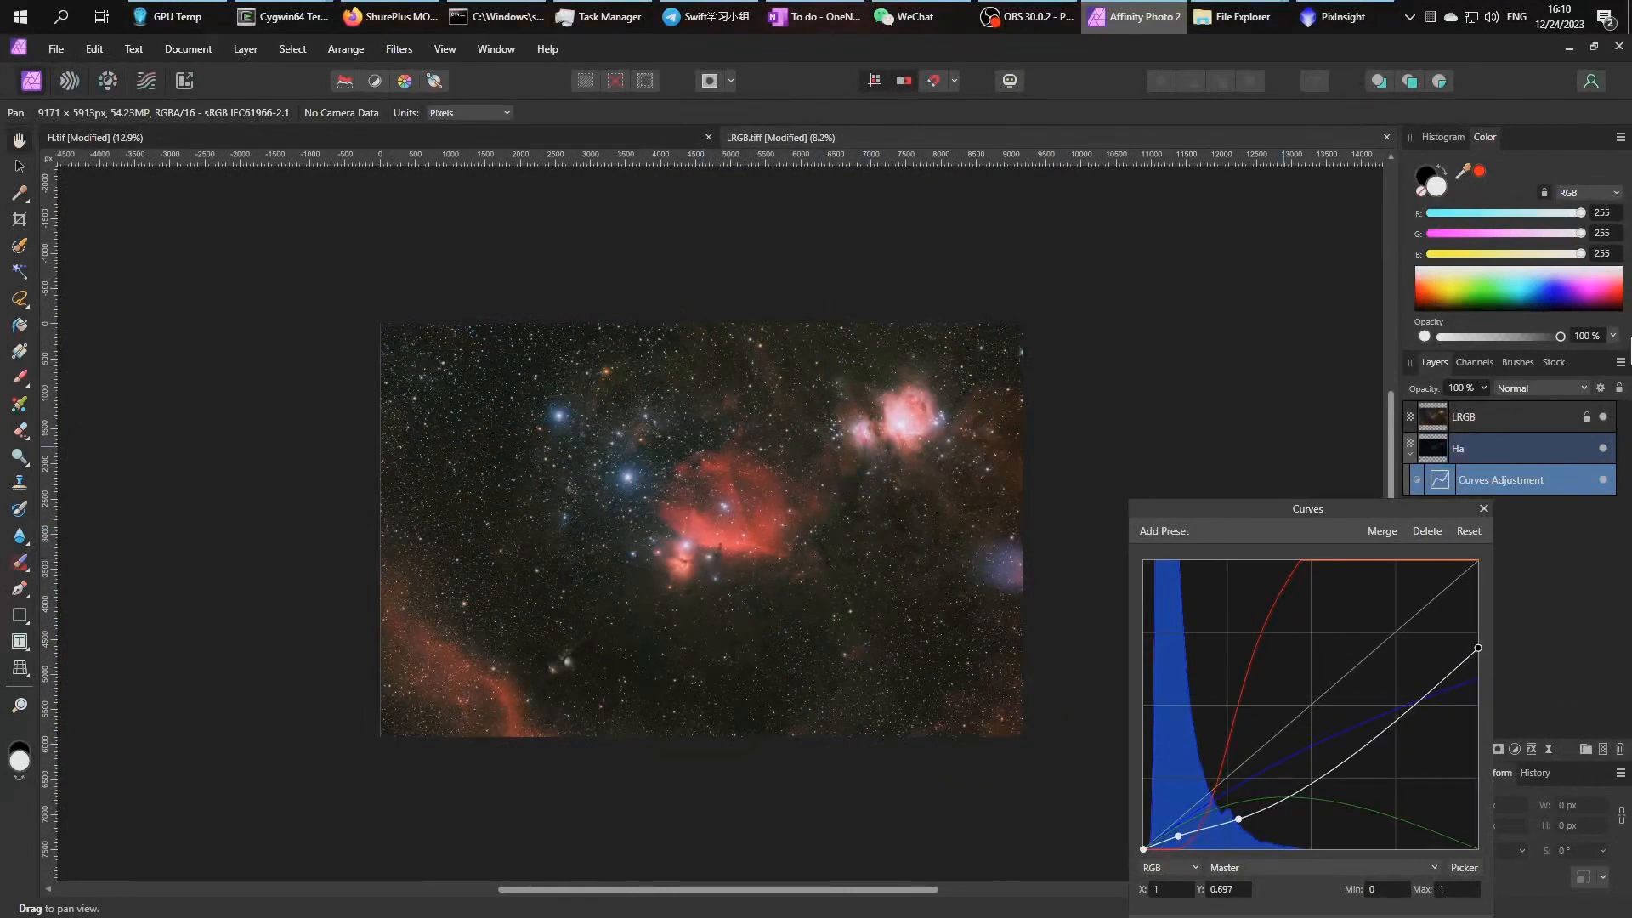
# Compare the image with the Ha layer hidden and shown
pyautogui.click(1603, 448)
pyautogui.click(1604, 449)
pyautogui.click(1604, 449)
pyautogui.click(1605, 449)
# Reset the Curves adjustment and lower the green channel's white endpoint to output 0.614
pyautogui.click(1469, 530)
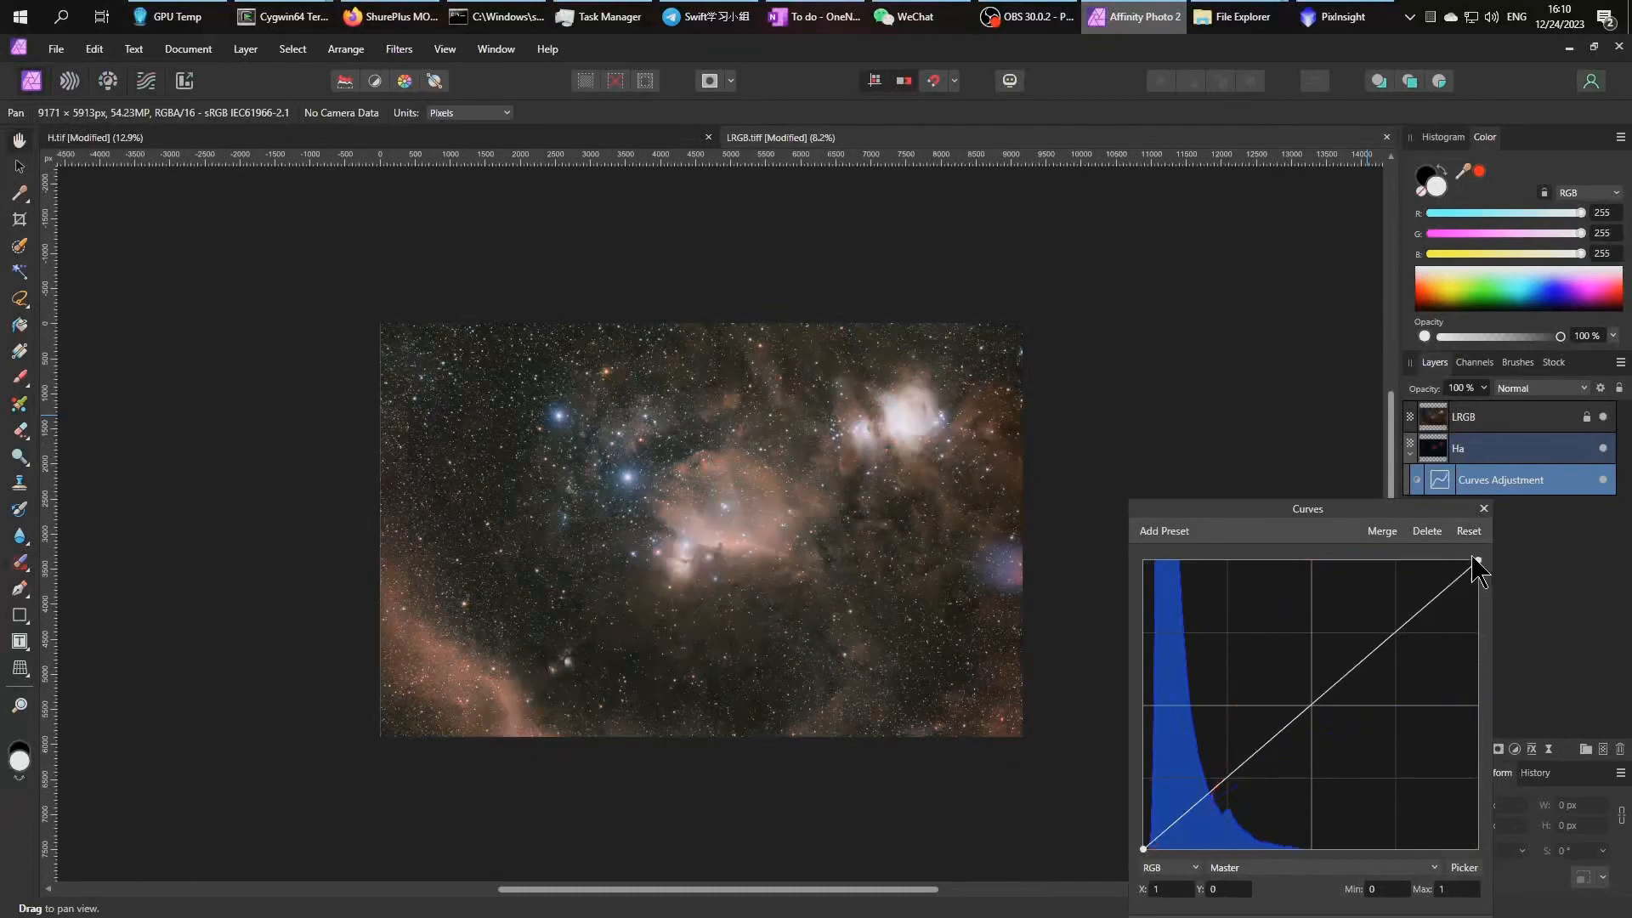
pyautogui.moveTo(1483, 580); pyautogui.dragTo(1587, 519)
pyautogui.click(1254, 869)
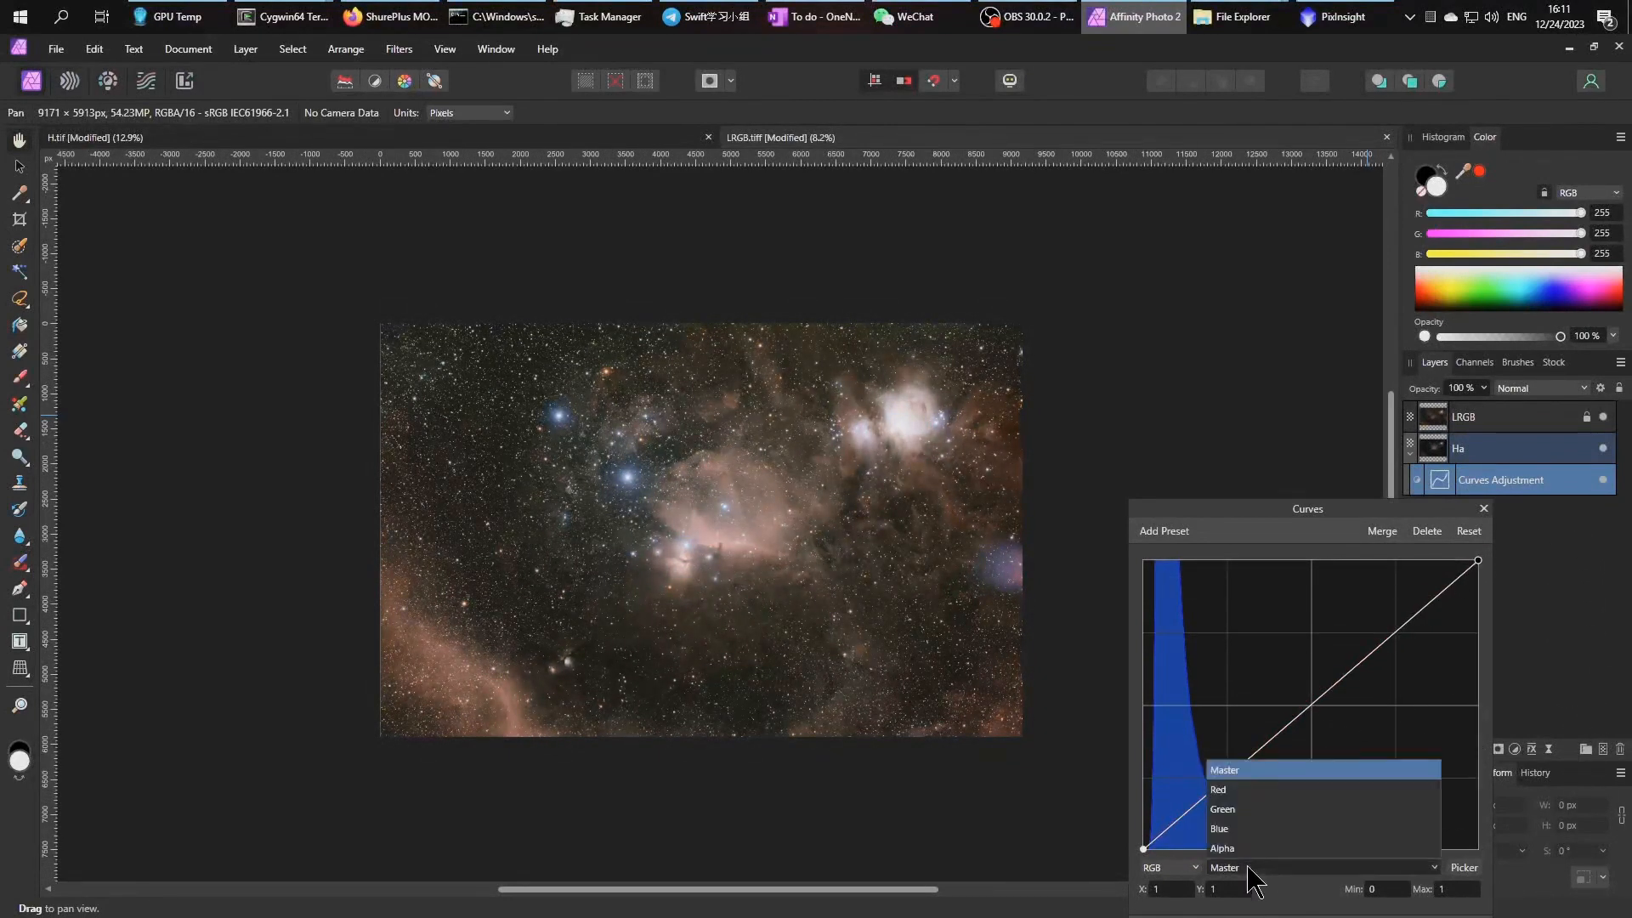
pyautogui.click(1240, 823)
pyautogui.moveTo(1479, 561); pyautogui.dragTo(1585, 686)
# Darken the Master curve's midtones with a point at about 0.404, 0.134
pyautogui.click(1236, 871)
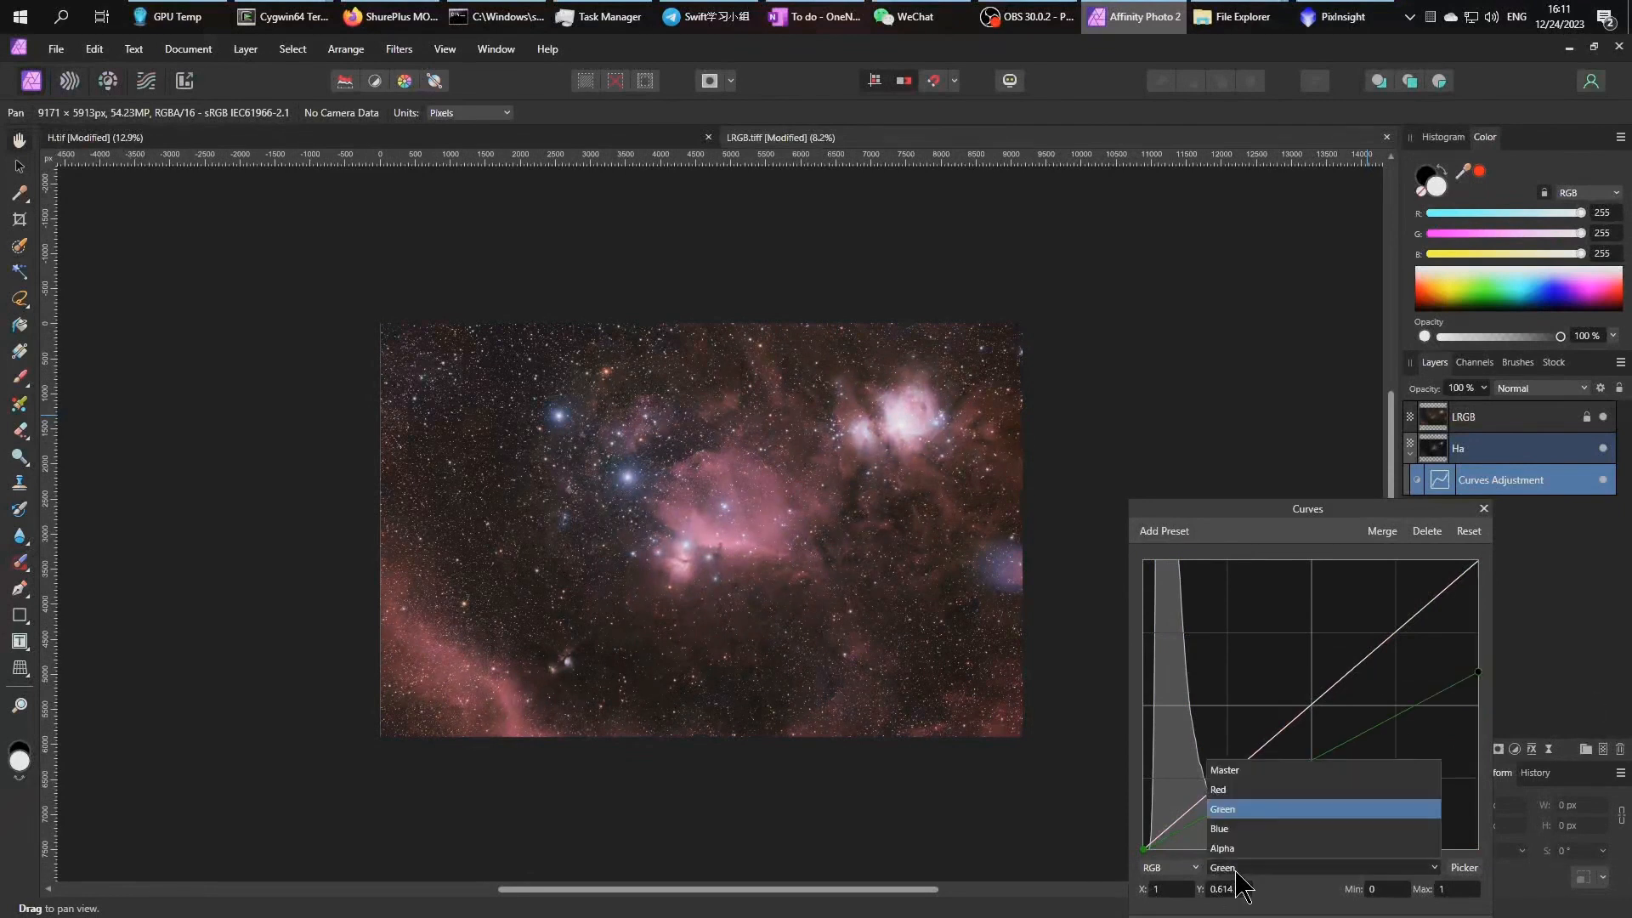
pyautogui.click(1243, 769)
pyautogui.moveTo(1300, 723); pyautogui.dragTo(1279, 810)
# Brighten the red channel's curve with a midtone point at about 0.341, 0.523
pyautogui.click(1279, 867)
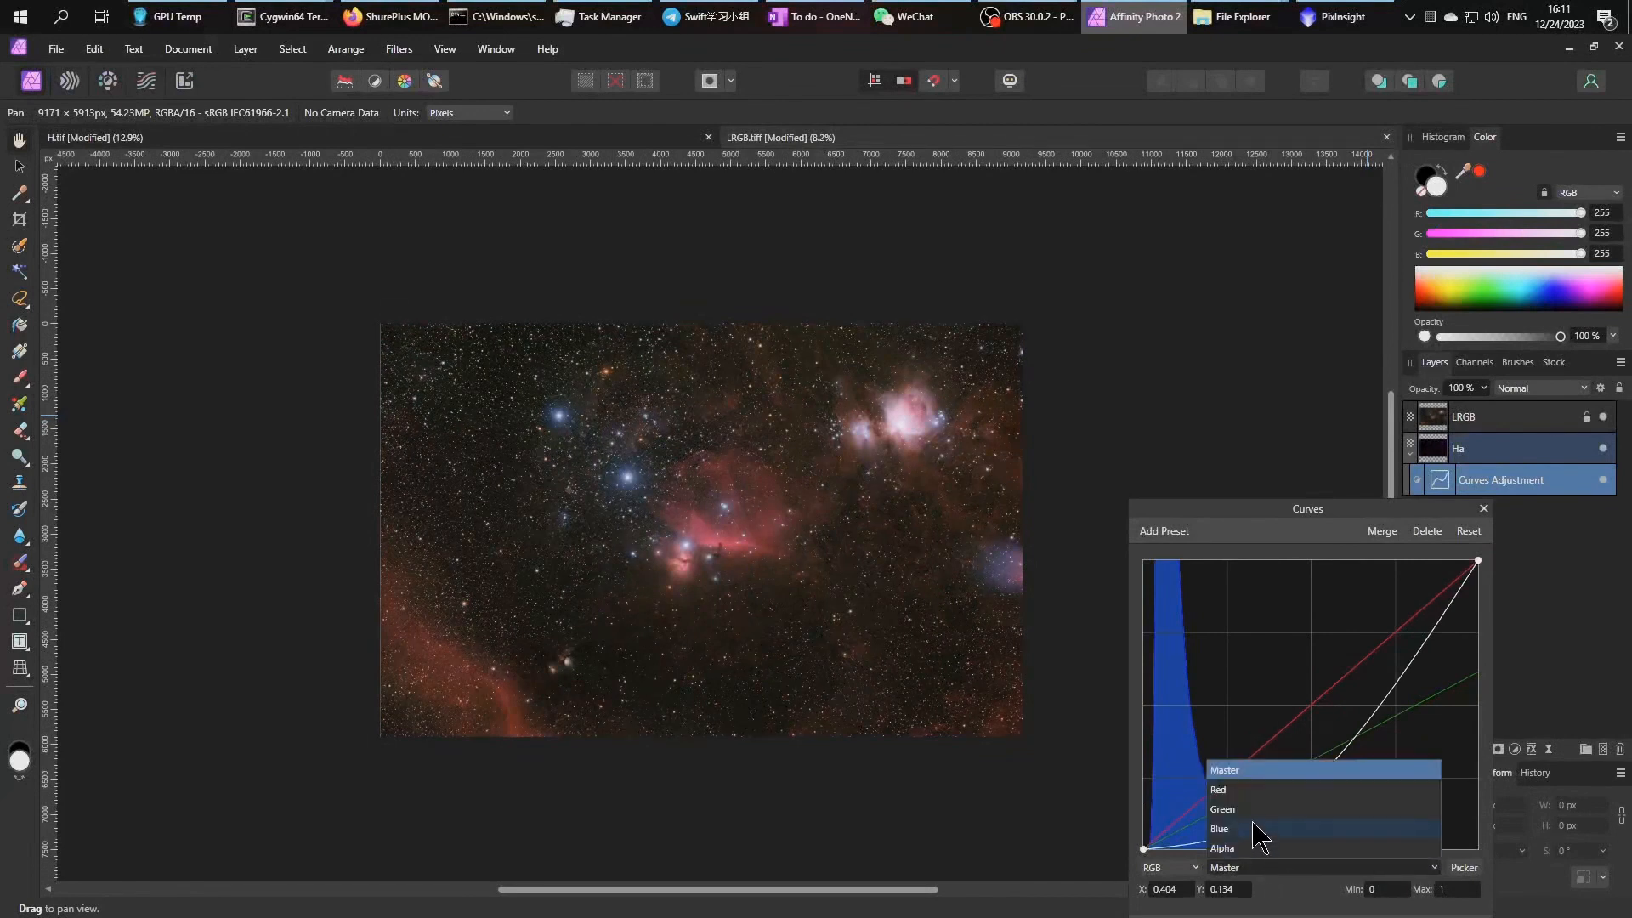
pyautogui.click(1254, 792)
pyautogui.moveTo(1286, 733); pyautogui.dragTo(1260, 701)
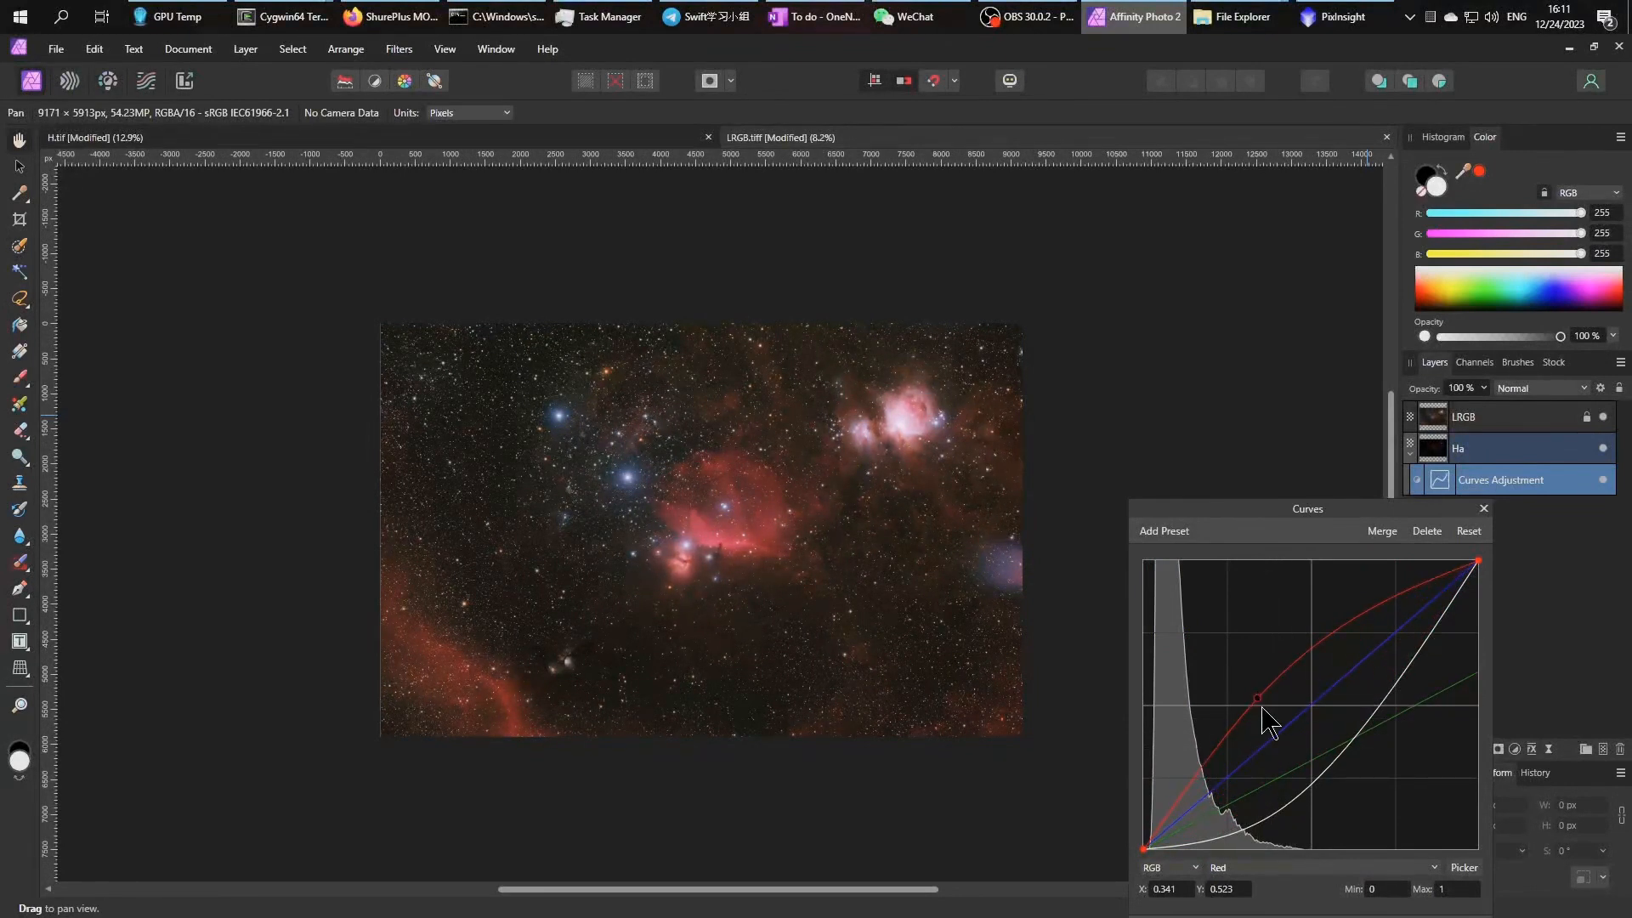